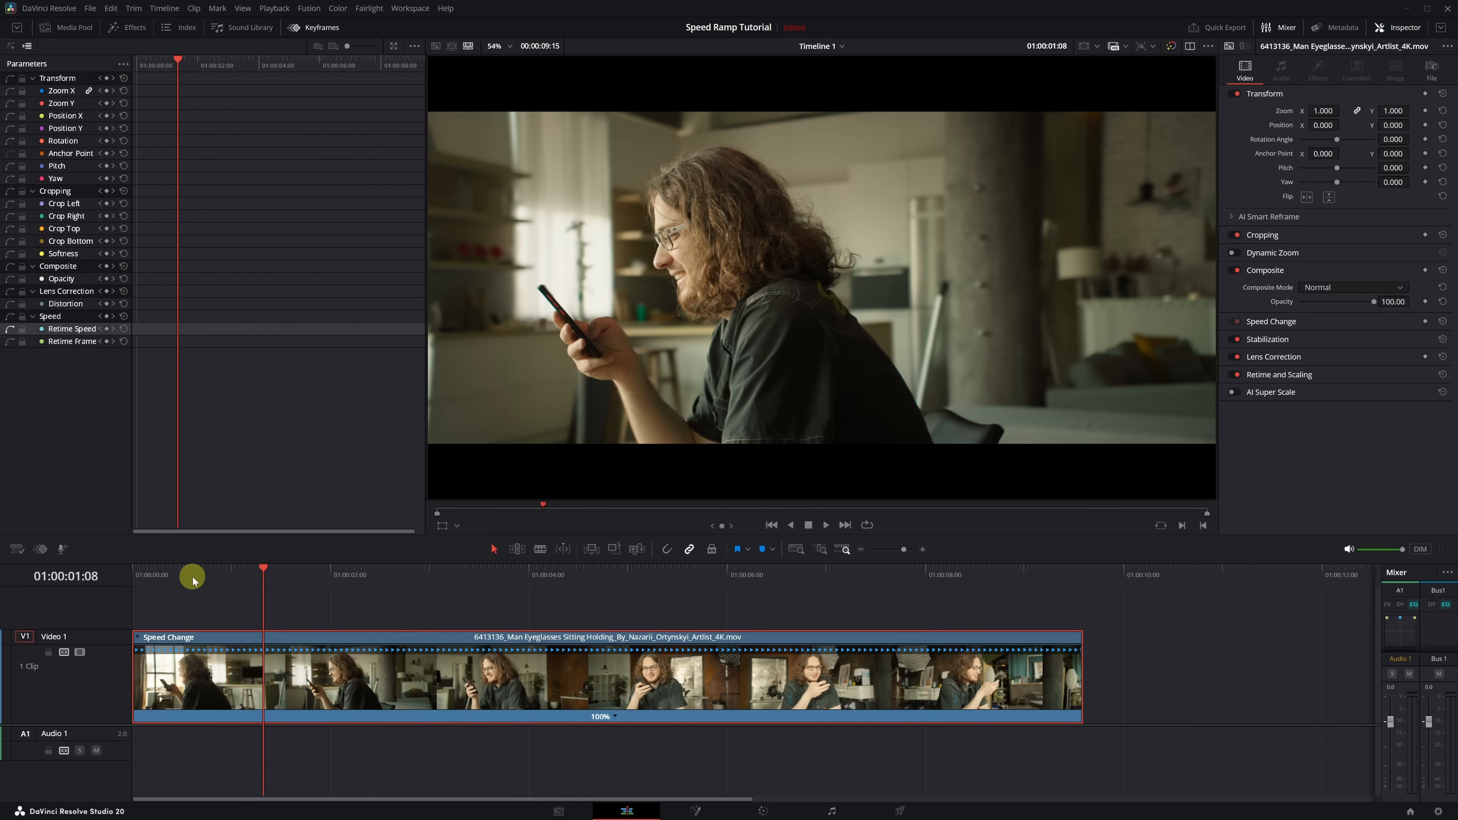
# - Add a speed point to the clip at 01:00:01:10
pyautogui.moveTo(193, 581); pyautogui.dragTo(270, 584)
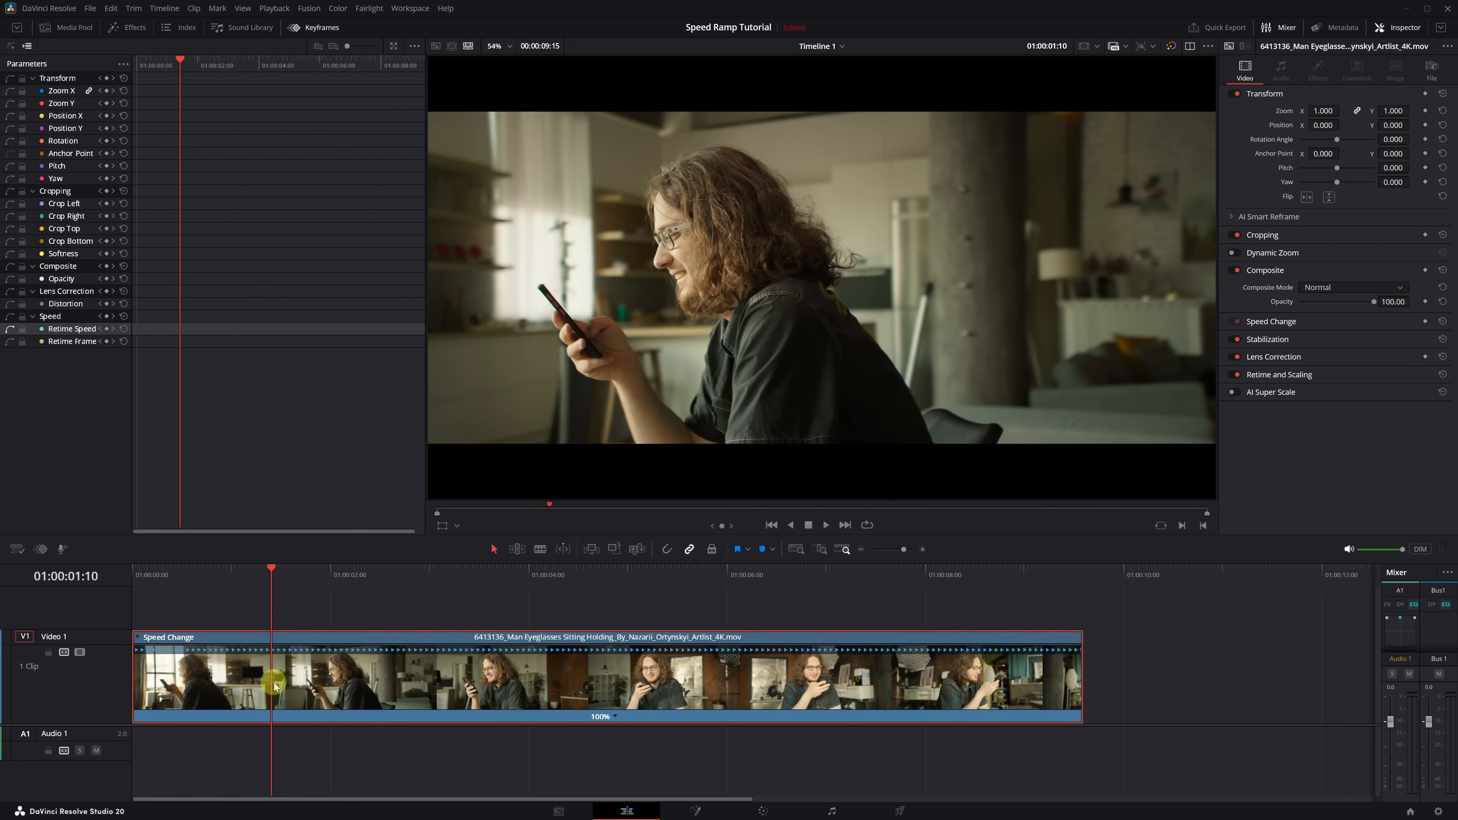
pyautogui.click(616, 717)
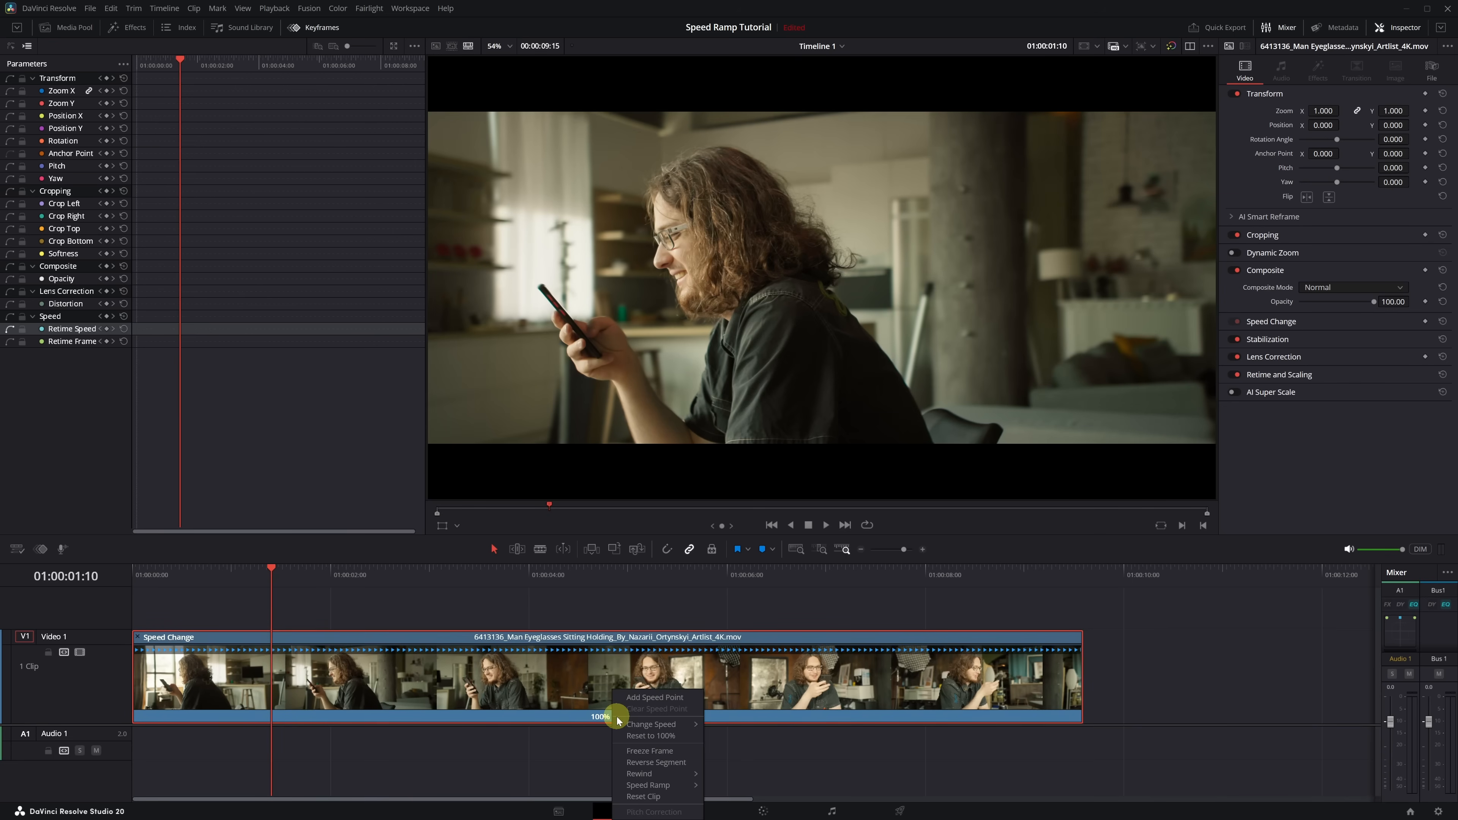
pyautogui.click(640, 698)
pyautogui.moveTo(273, 573); pyautogui.dragTo(279, 571)
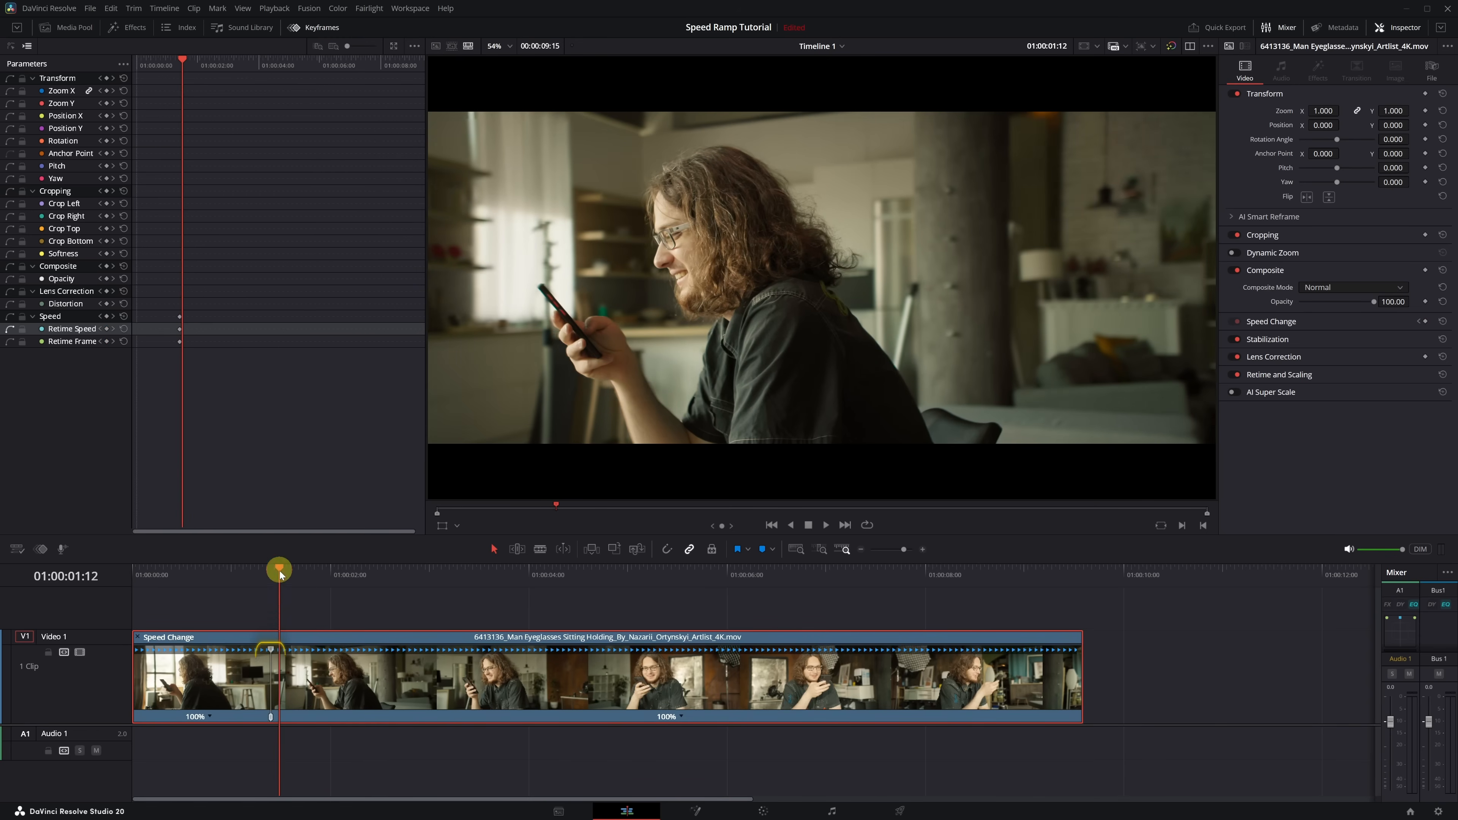
pyautogui.click(271, 653)
# - Add another speed point to the clip at 01:00:03:18
pyautogui.moveTo(278, 571); pyautogui.dragTo(501, 576)
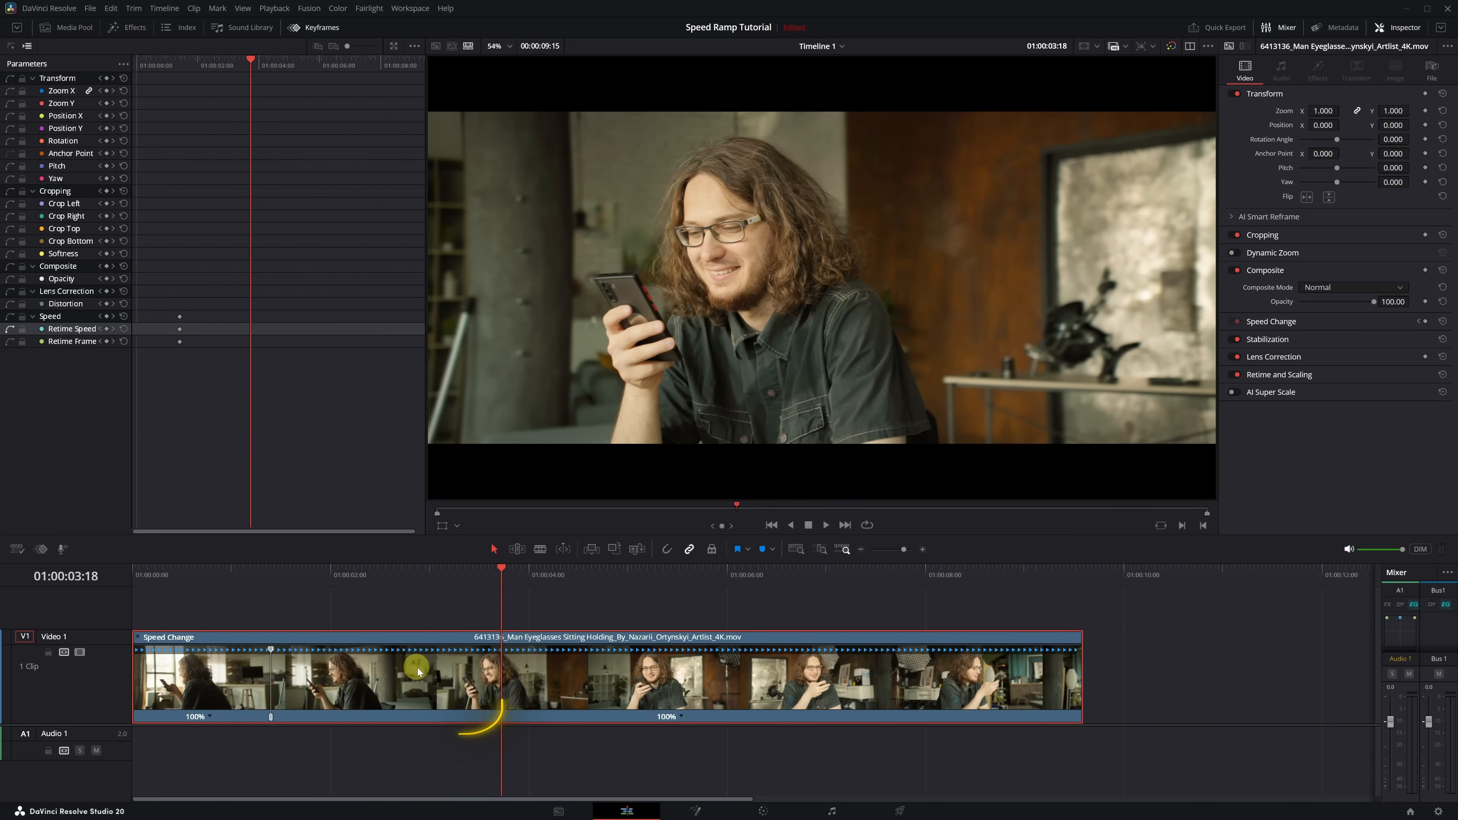
pyautogui.click(682, 718)
pyautogui.click(708, 697)
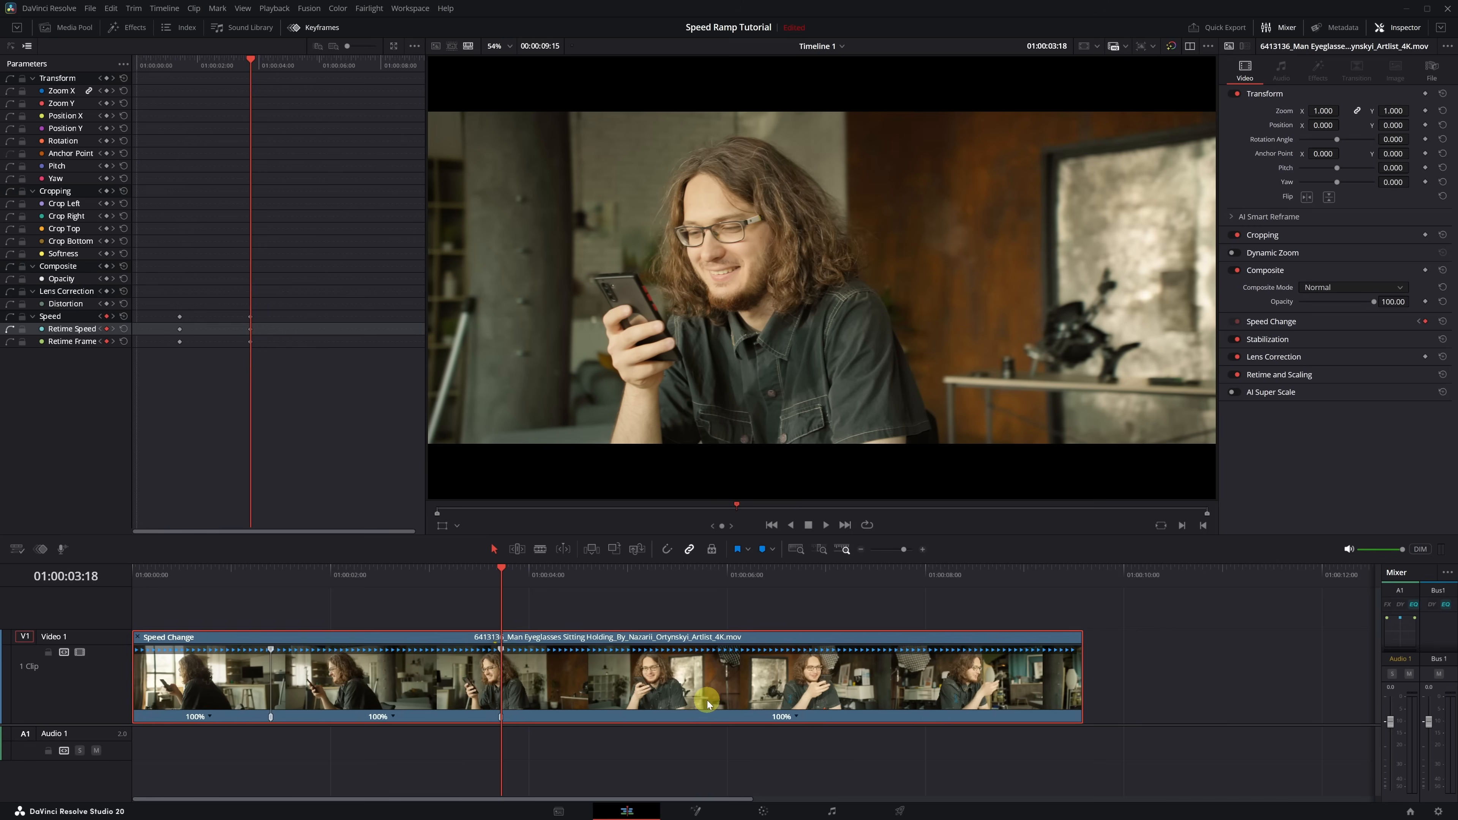
pyautogui.moveTo(509, 572); pyautogui.dragTo(522, 570)
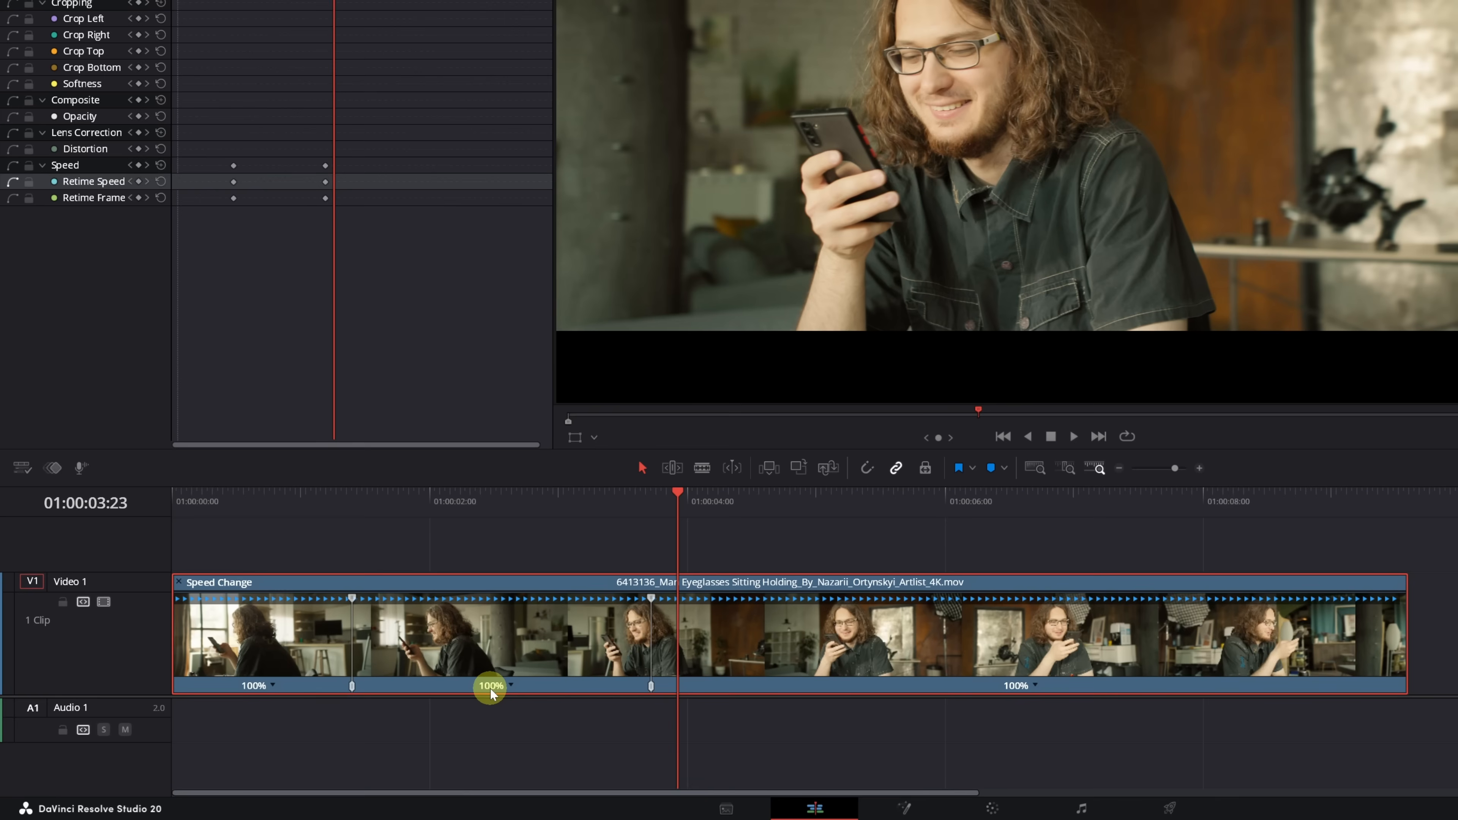
# - Set the segment between the two speed points to 800% speed
pyautogui.click(511, 687)
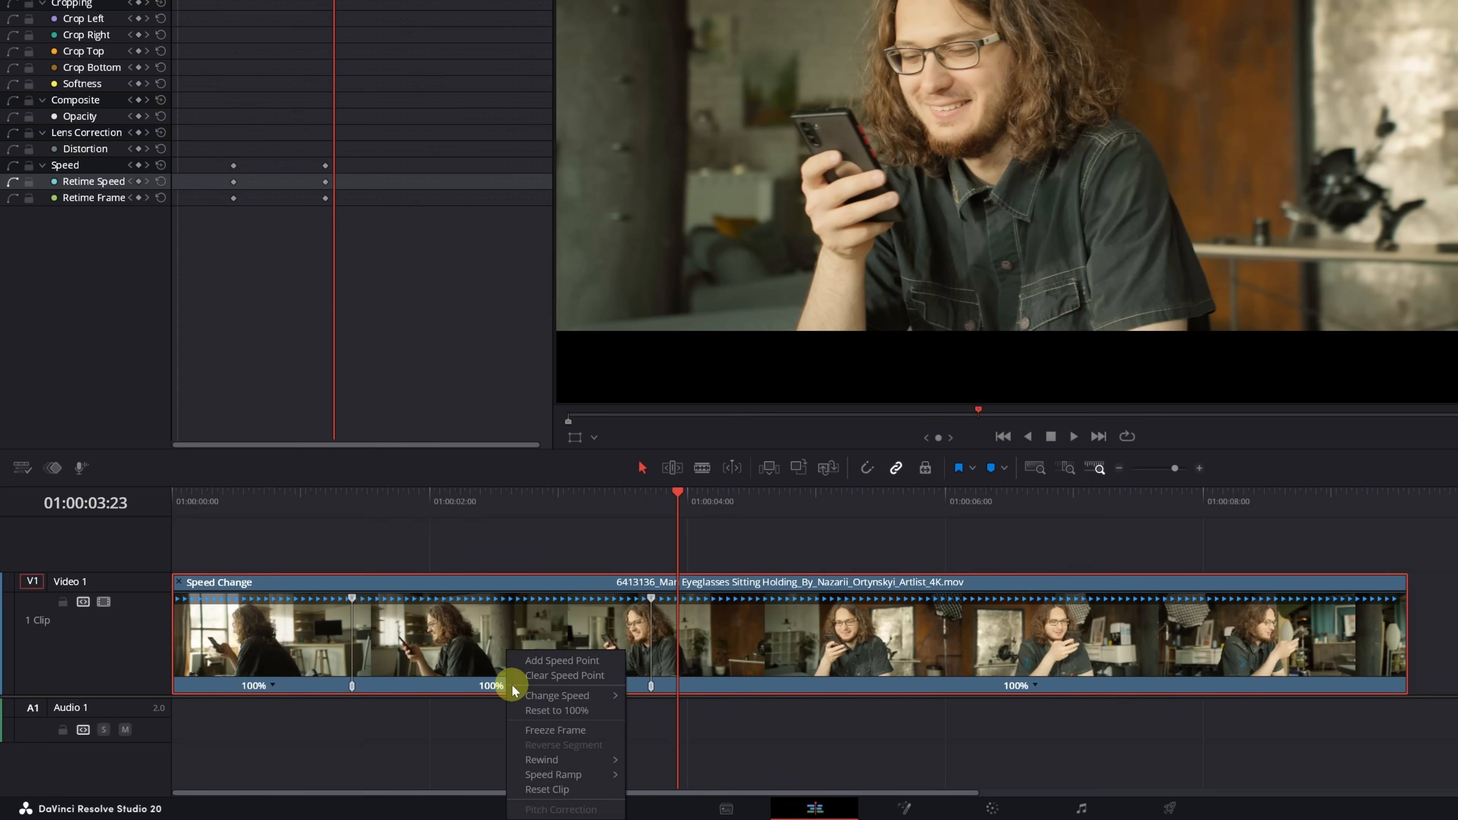
pyautogui.moveTo(587, 696)
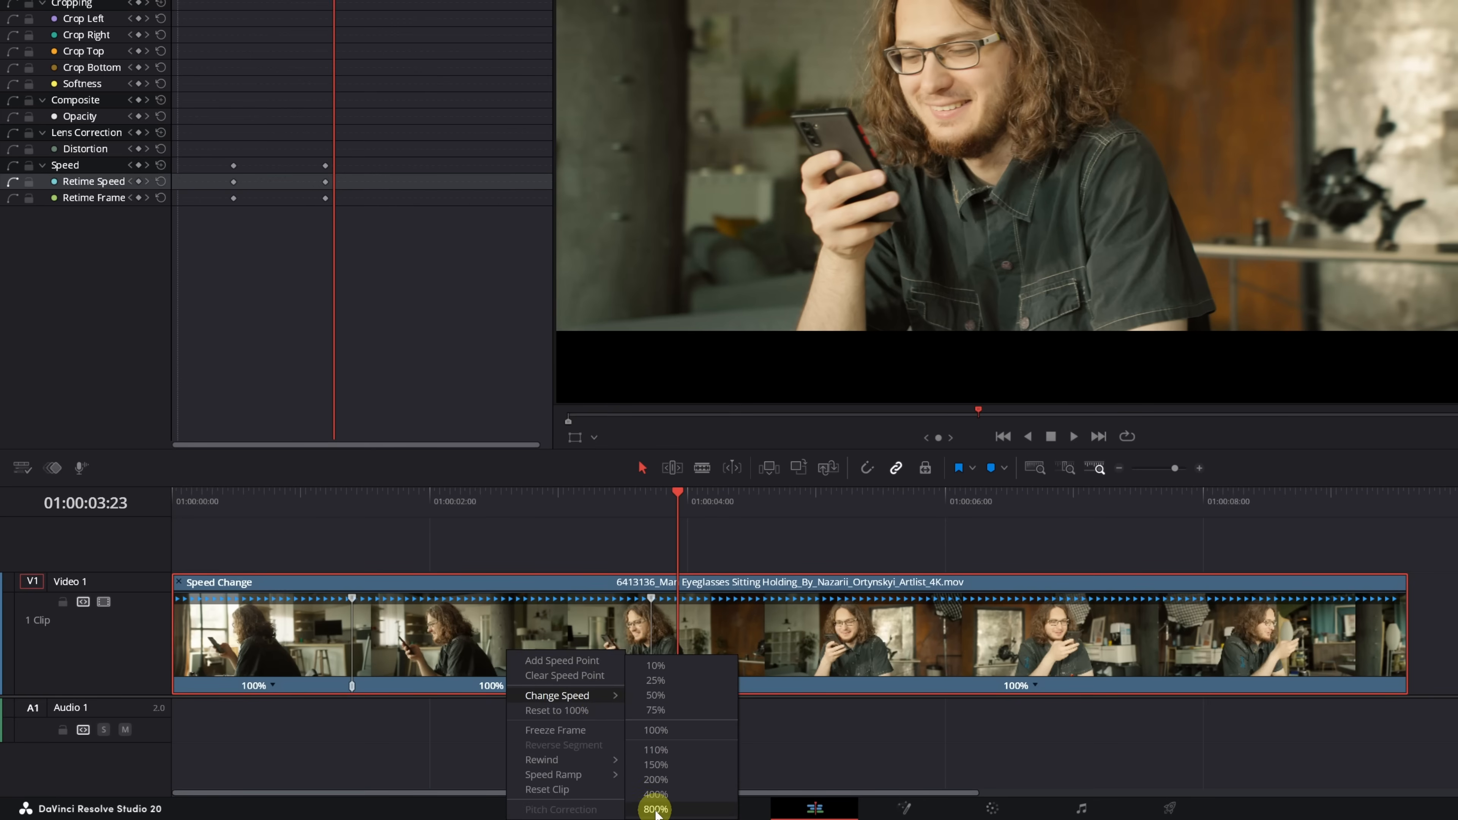
pyautogui.click(656, 809)
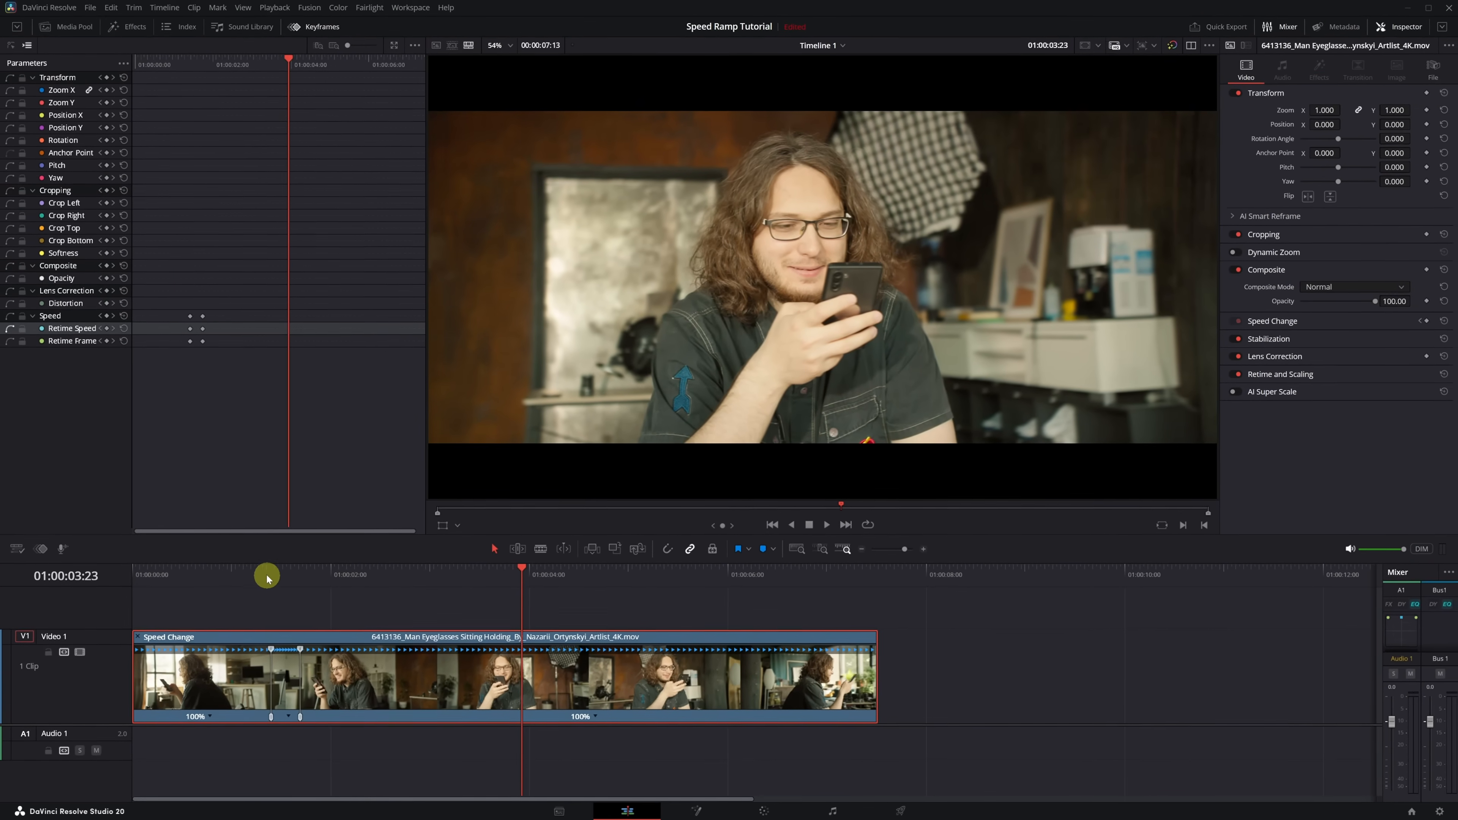
# - Play the clip from 01:00:00:11 through the sped-up segment to review the speed change
pyautogui.moveTo(267, 579); pyautogui.dragTo(176, 576)
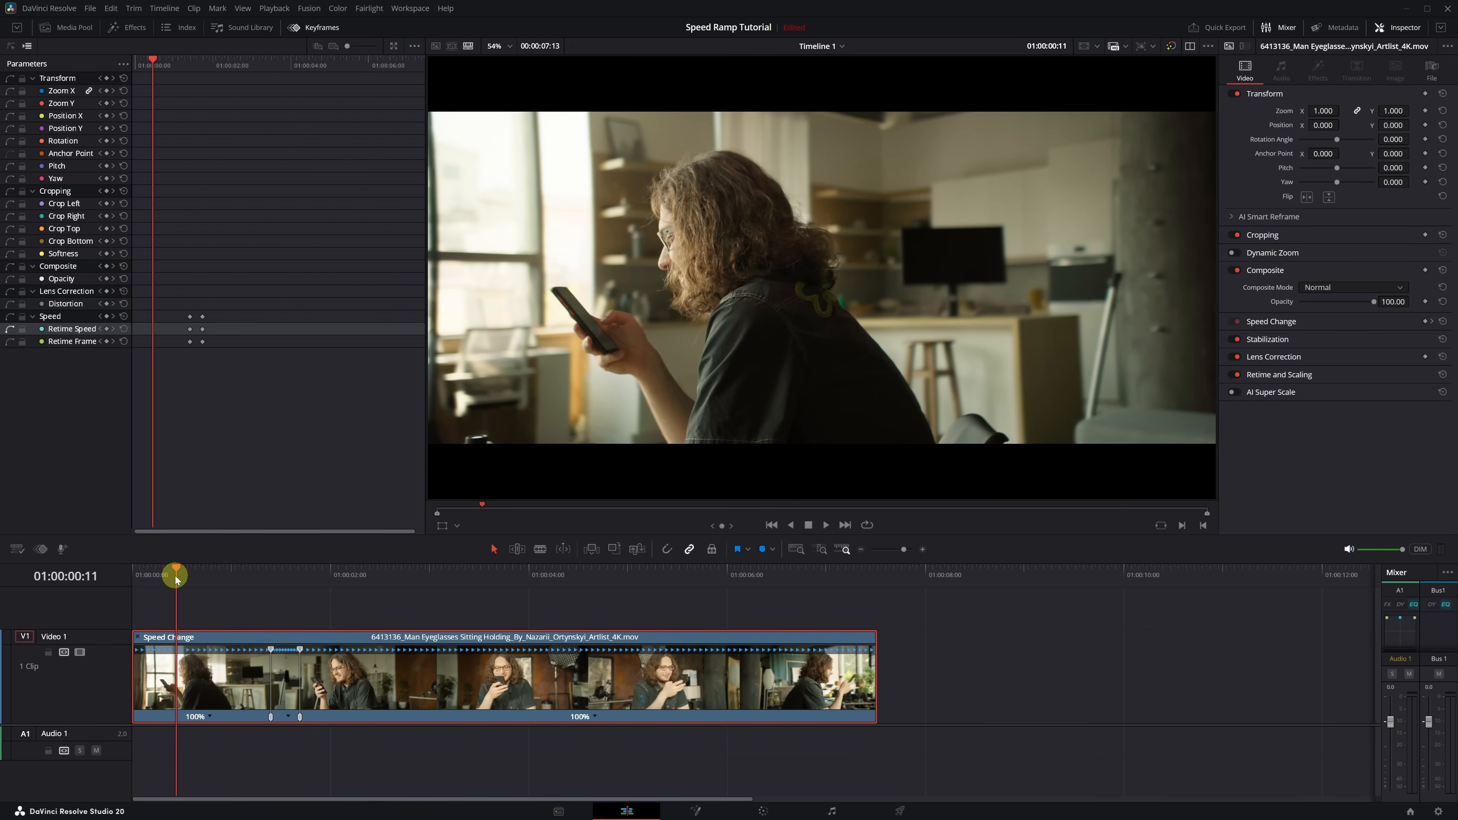
pyautogui.press('space')
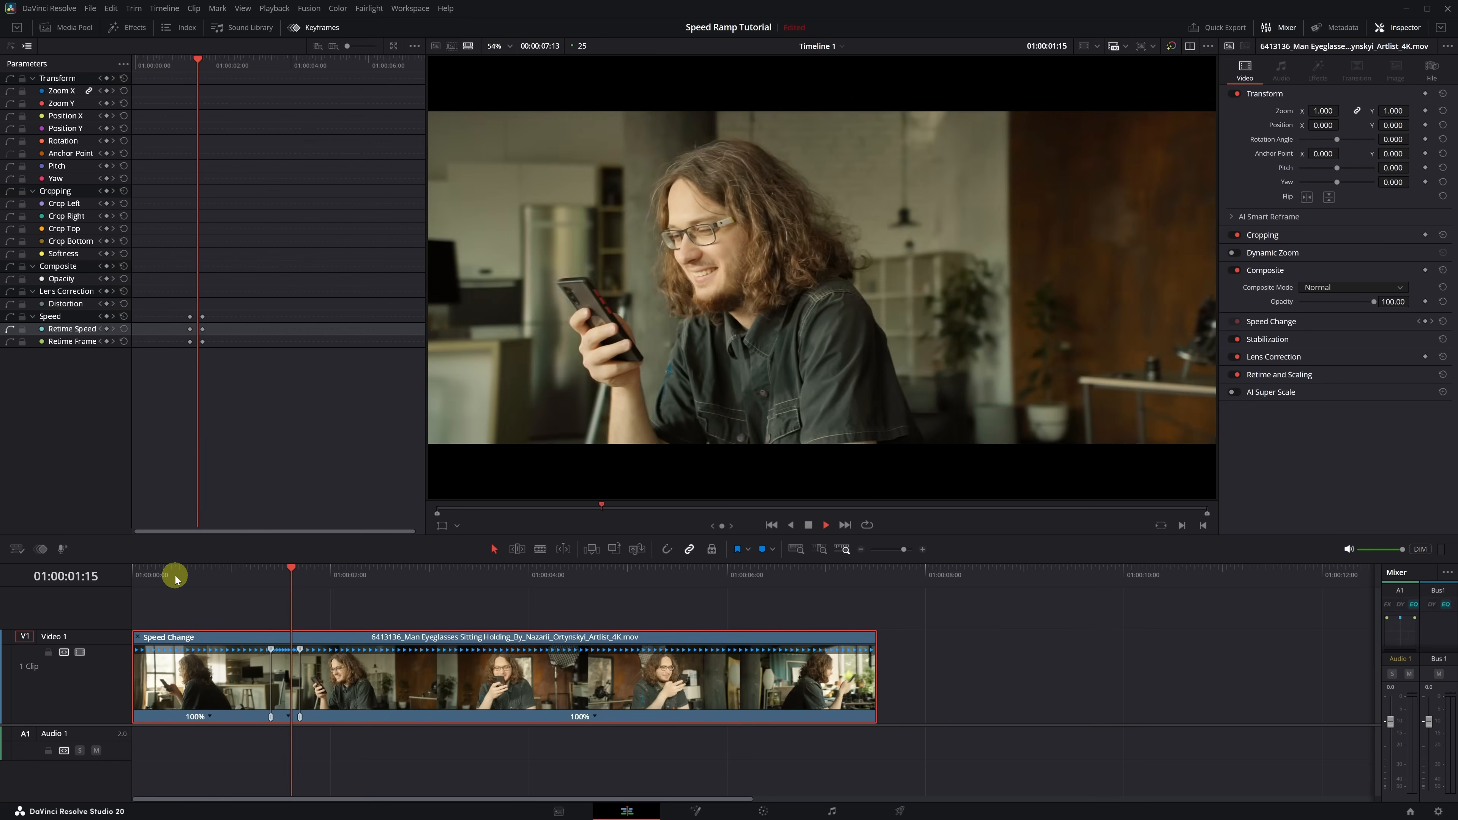
pyautogui.press('space')
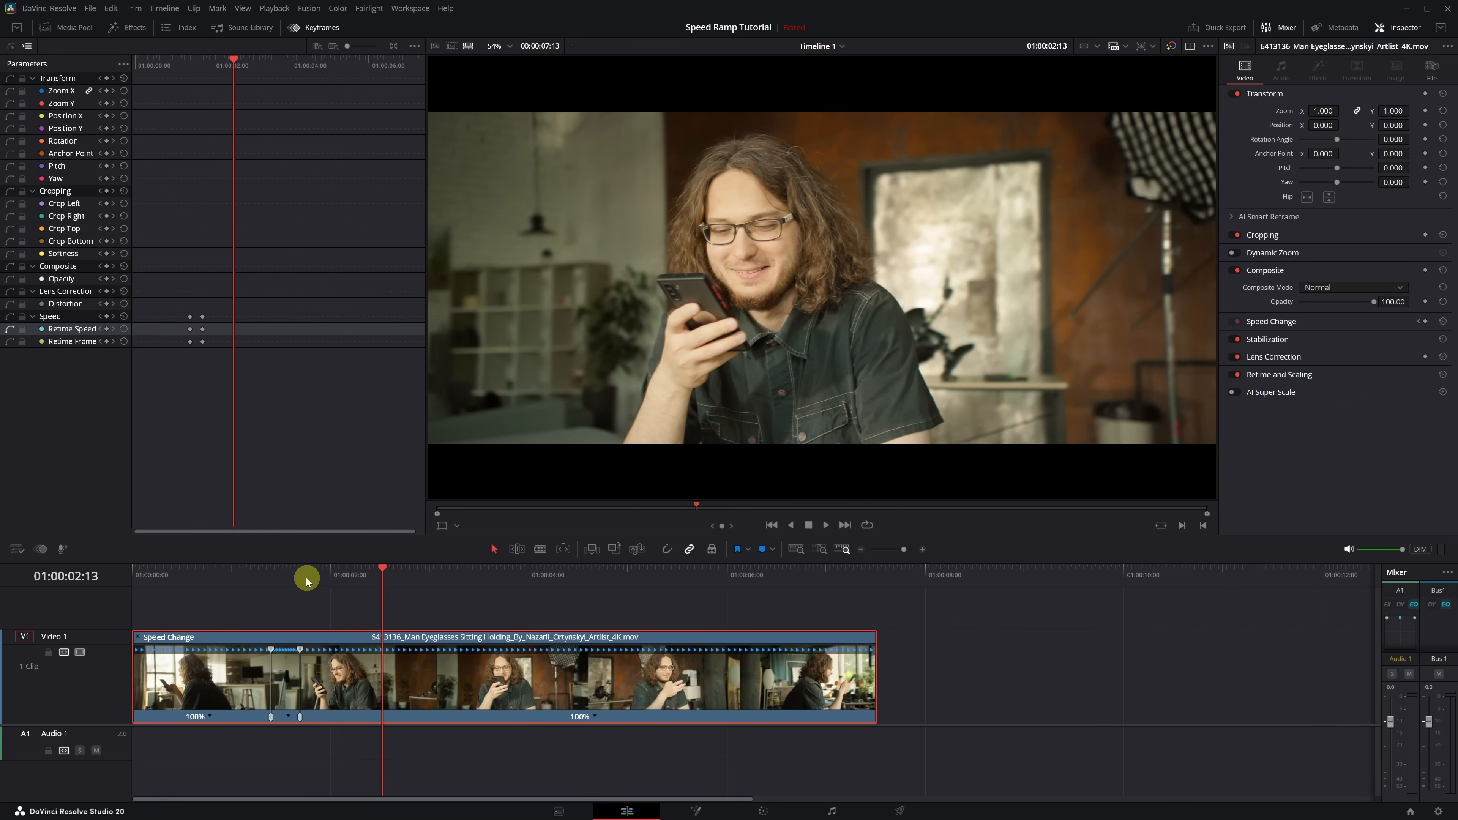
# - Add two more speed points to the clip at 01:00:02:10 and 01:00:06:24
pyautogui.moveTo(315, 577); pyautogui.dragTo(823, 591)
pyautogui.click(595, 716)
pyautogui.click(620, 701)
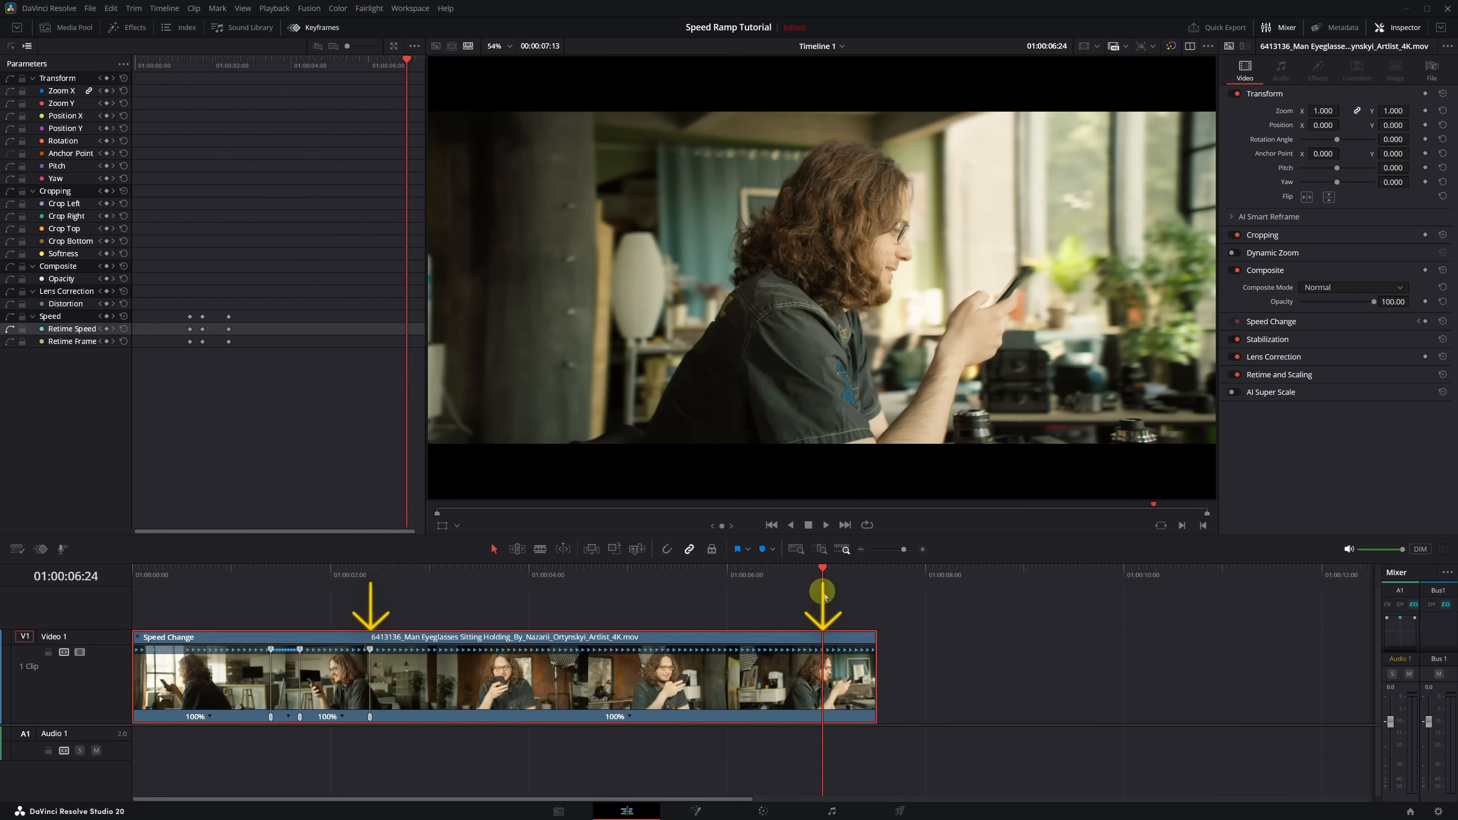
pyautogui.click(629, 717)
pyautogui.click(663, 698)
# - Set the segment between the two newest speed points to 800% speed and play the clip from near its start
pyautogui.click(600, 719)
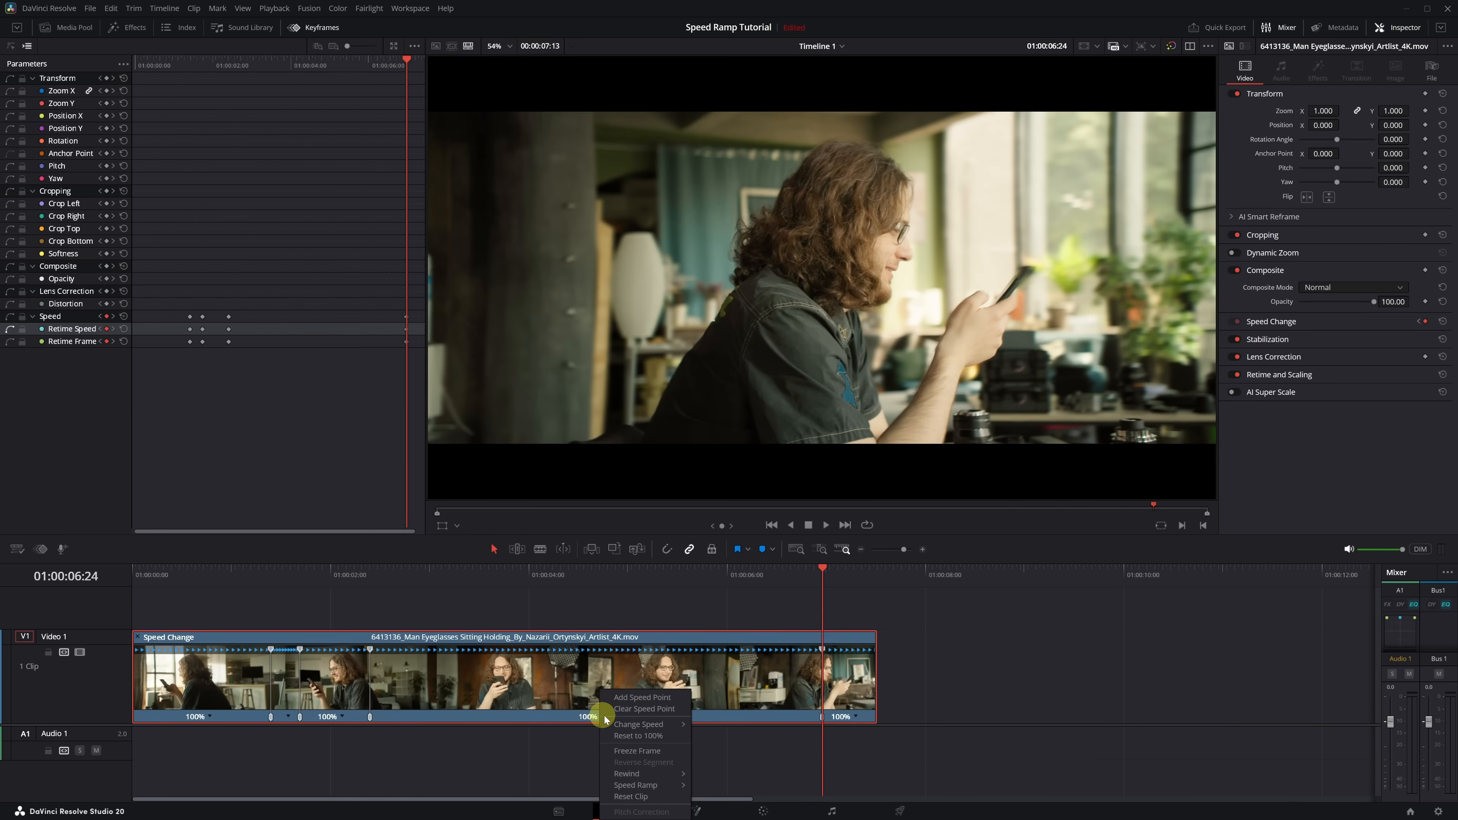
pyautogui.moveTo(646, 725)
pyautogui.click(722, 807)
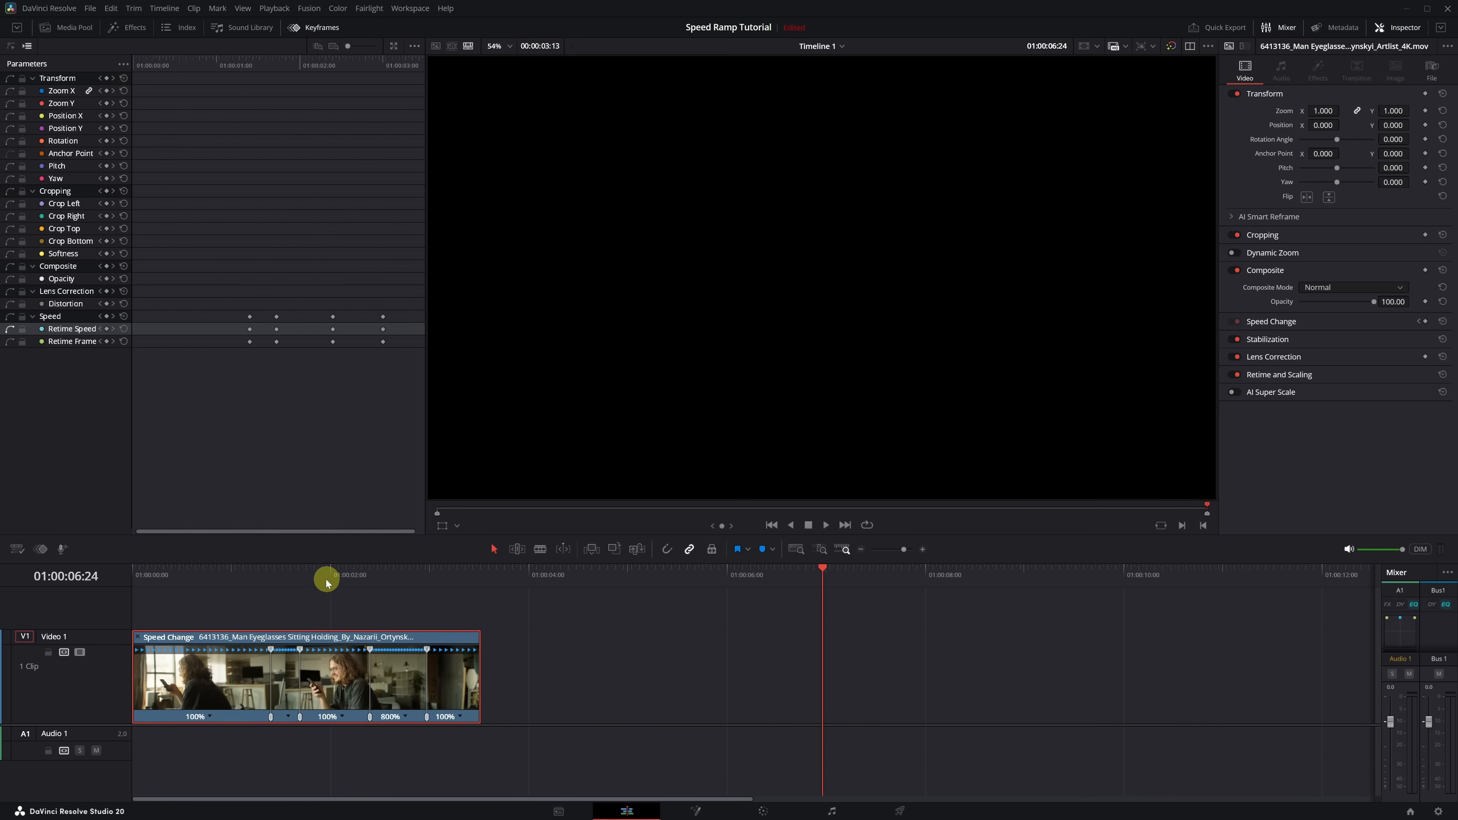
pyautogui.moveTo(325, 577); pyautogui.dragTo(165, 582)
pyautogui.press('space')
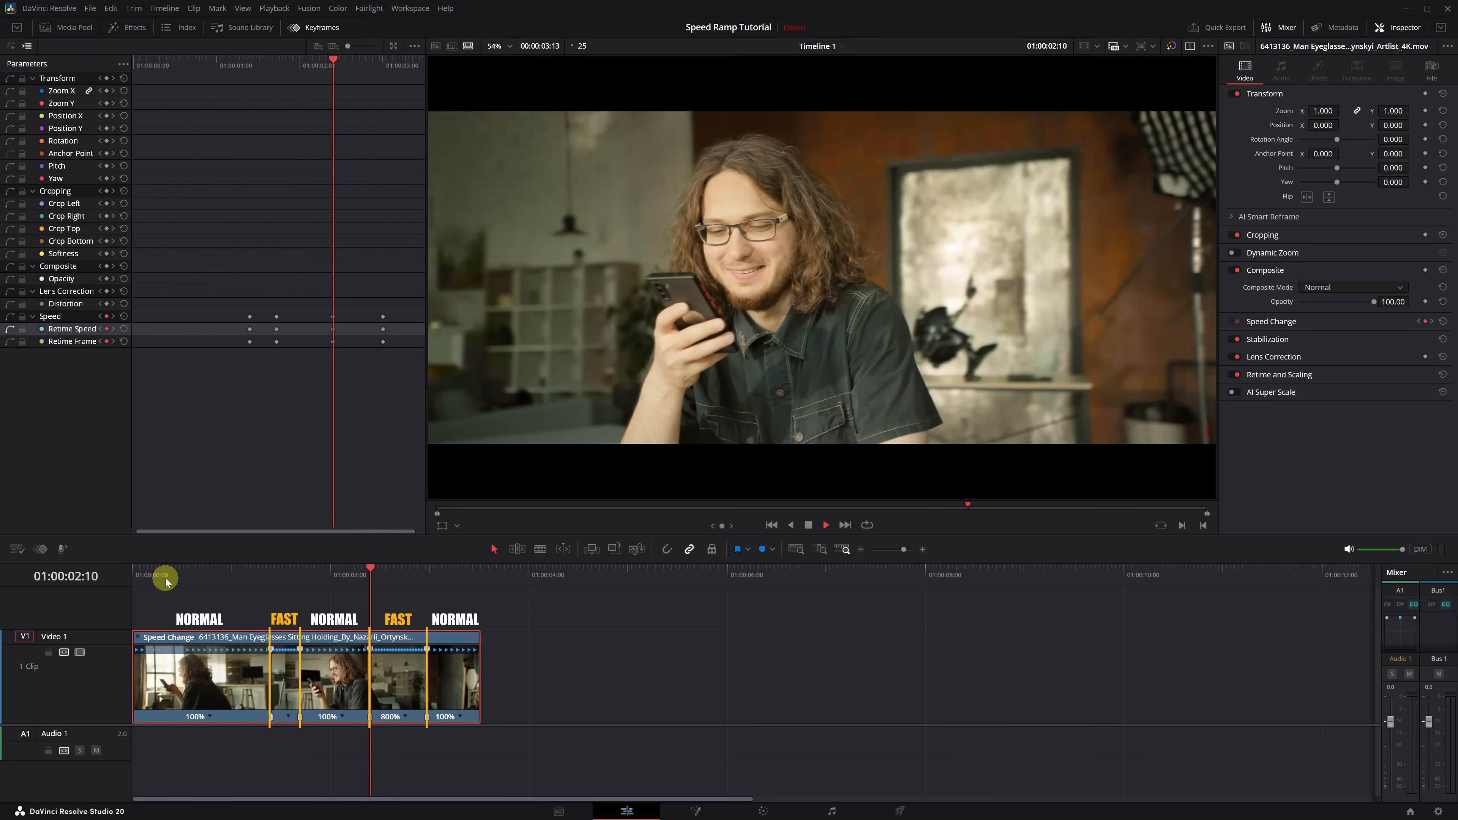
# - Move the first speed point earlier to 01:00:00:23, keeping the following segment at 800% speed
pyautogui.moveTo(166, 580); pyautogui.dragTo(226, 580)
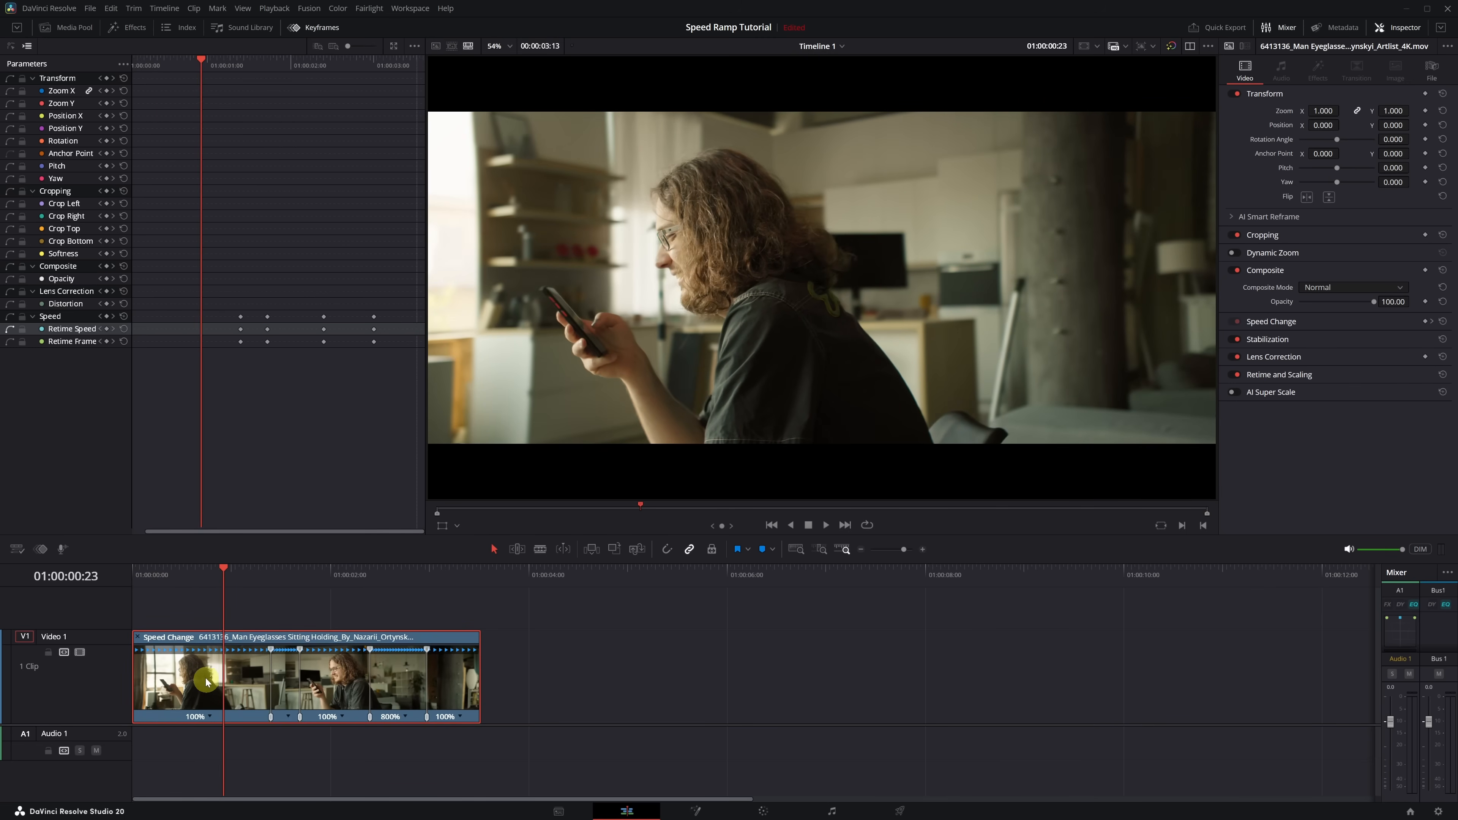
pyautogui.scroll(5, 207, 682)
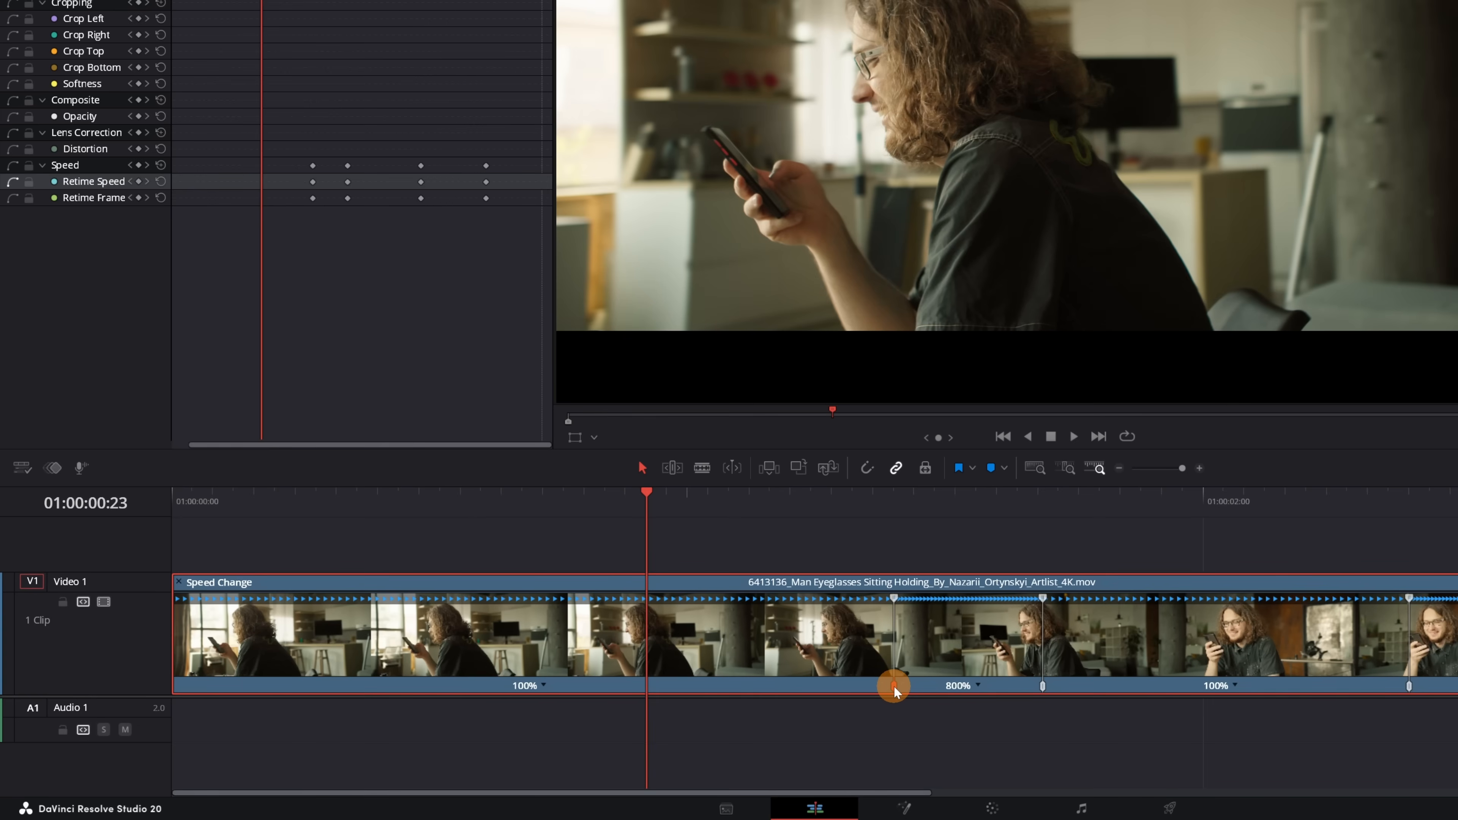
pyautogui.moveTo(893, 685); pyautogui.dragTo(645, 686)
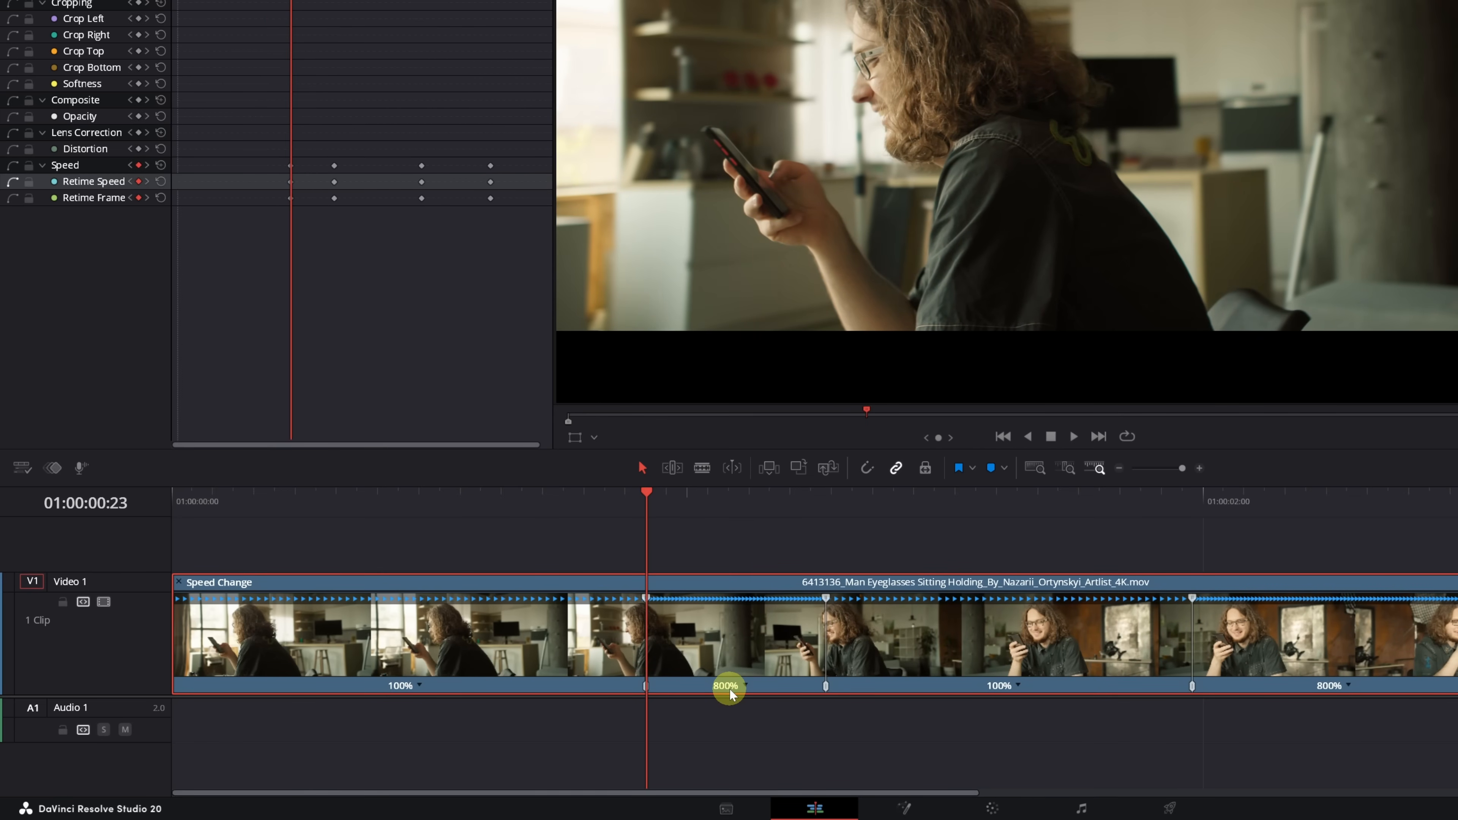
# - Shorten both fast segments by retiming their end speed points earlier, bringing the first to 1217% and the second to 1112%
pyautogui.click(826, 599)
pyautogui.moveTo(813, 600); pyautogui.dragTo(761, 601)
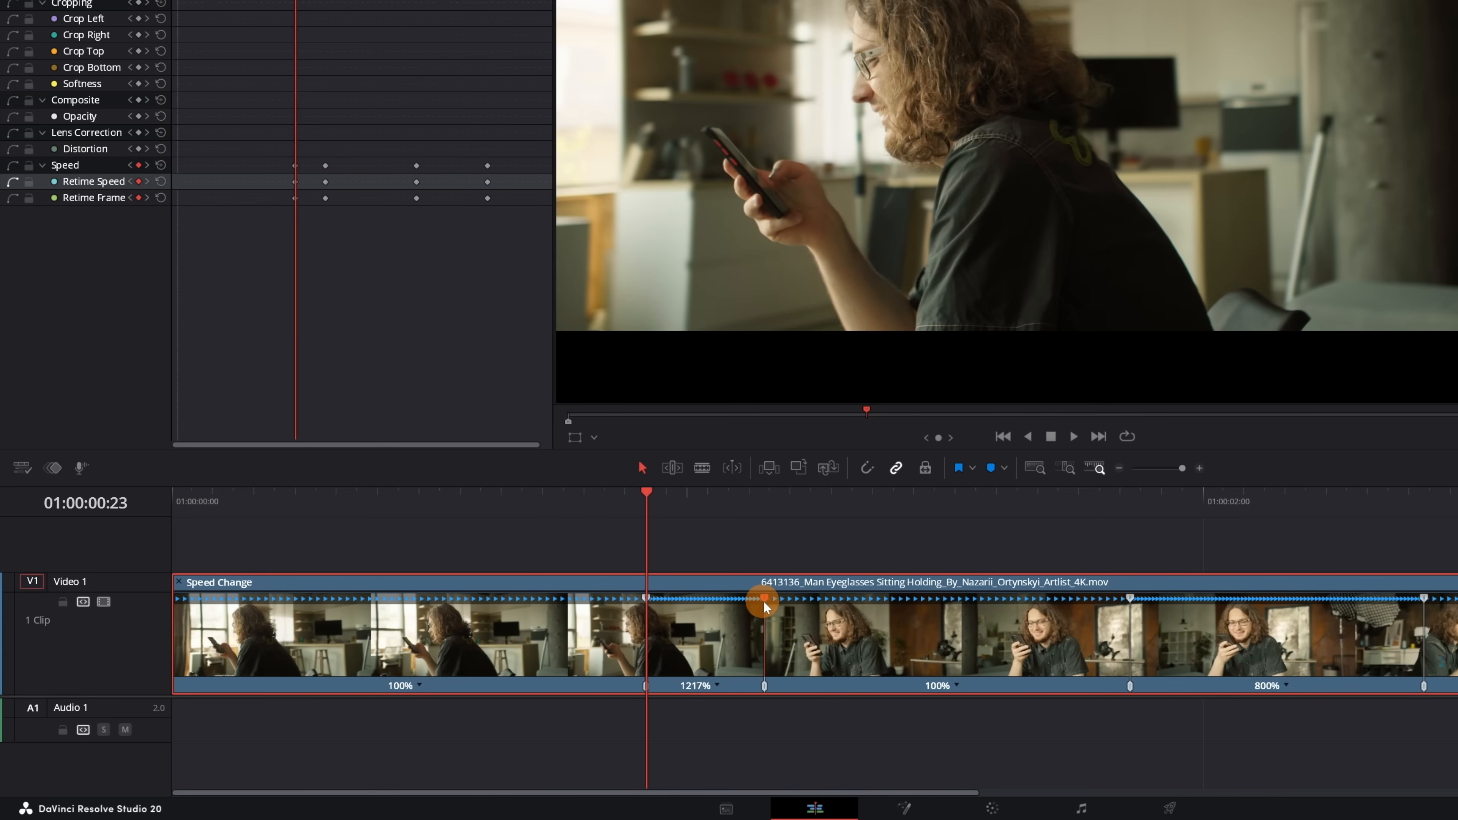
pyautogui.moveTo(764, 601)
pyautogui.mouseDown()
pyautogui.moveTo(871, 598)
pyautogui.moveTo(763, 601)
pyautogui.mouseUp()
pyautogui.click(717, 686)
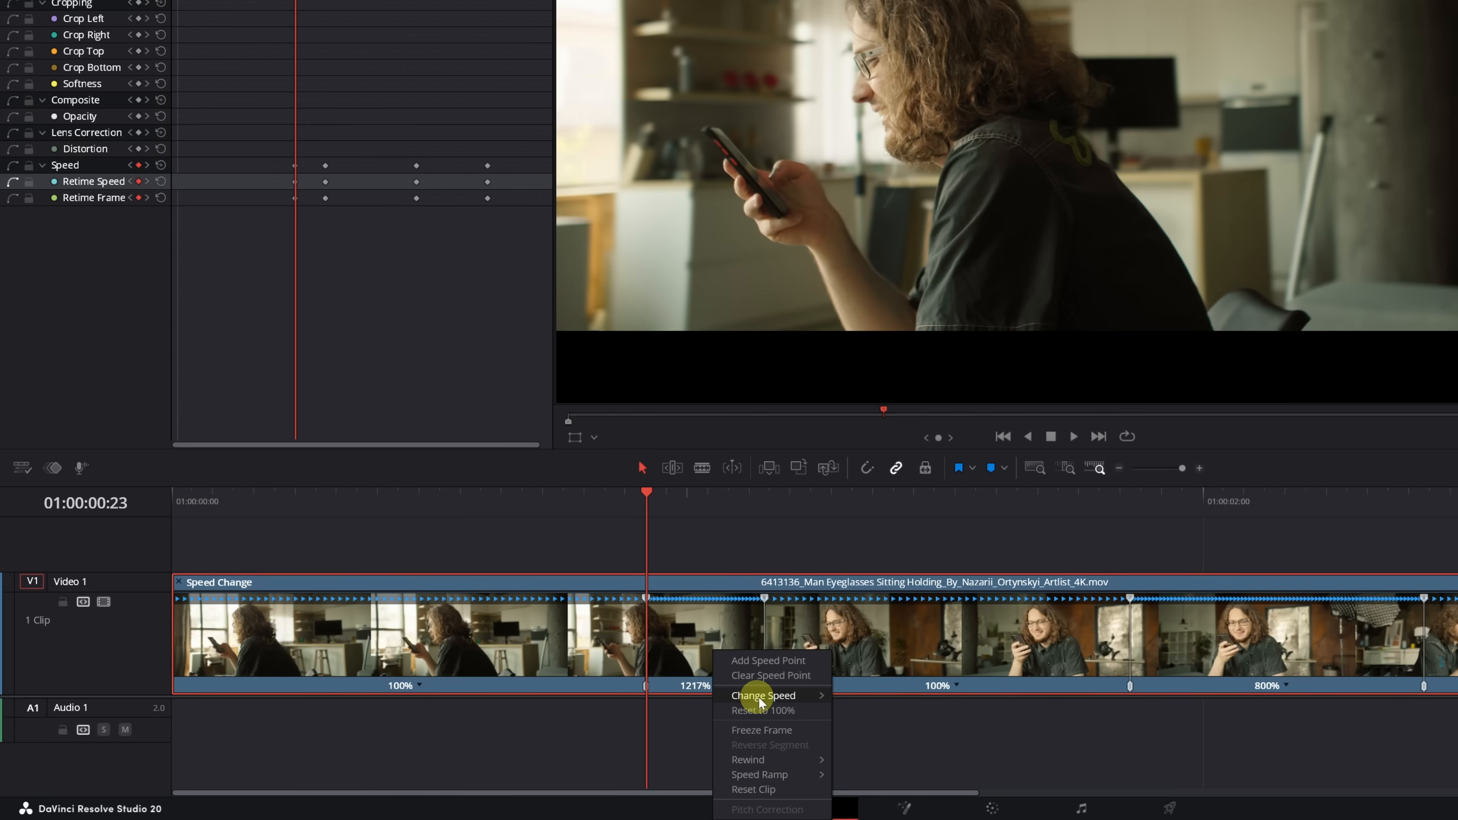
pyautogui.moveTo(761, 698)
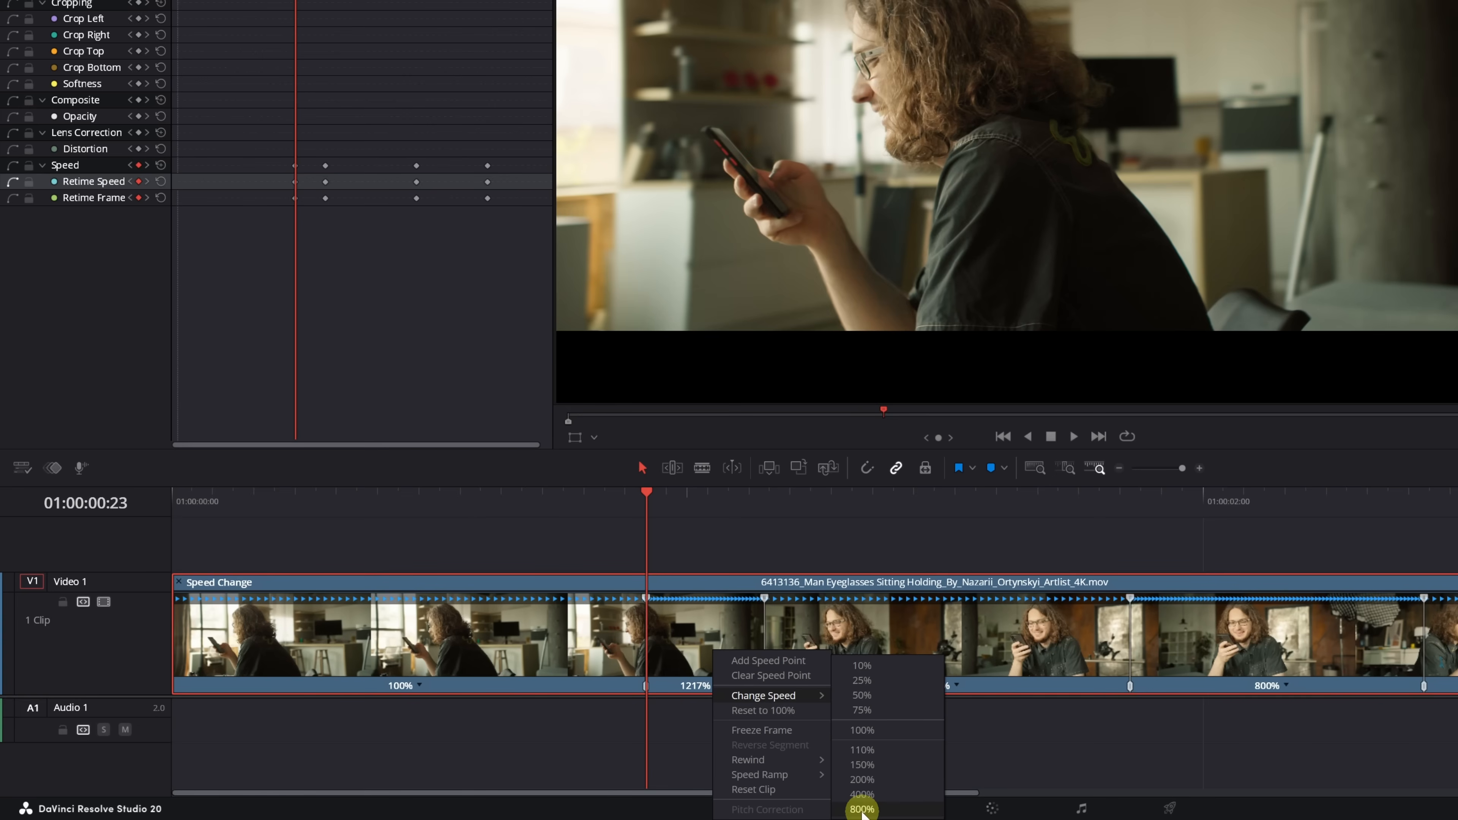
pyautogui.click(791, 554)
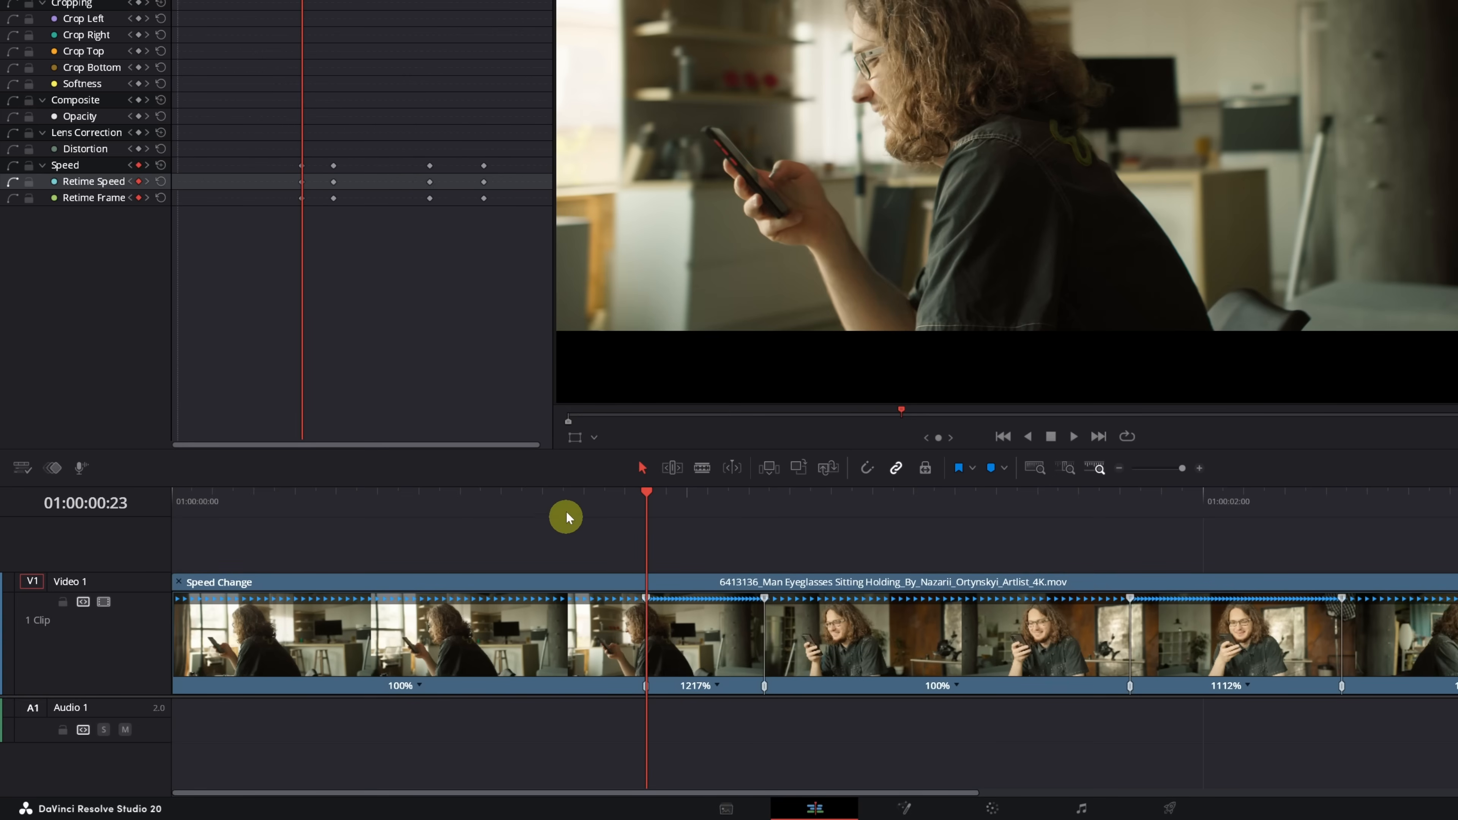
# - Play the retimed clip from its start to review both fast segments, and place the playhead at 01:00:00:20
pyautogui.click(498, 499)
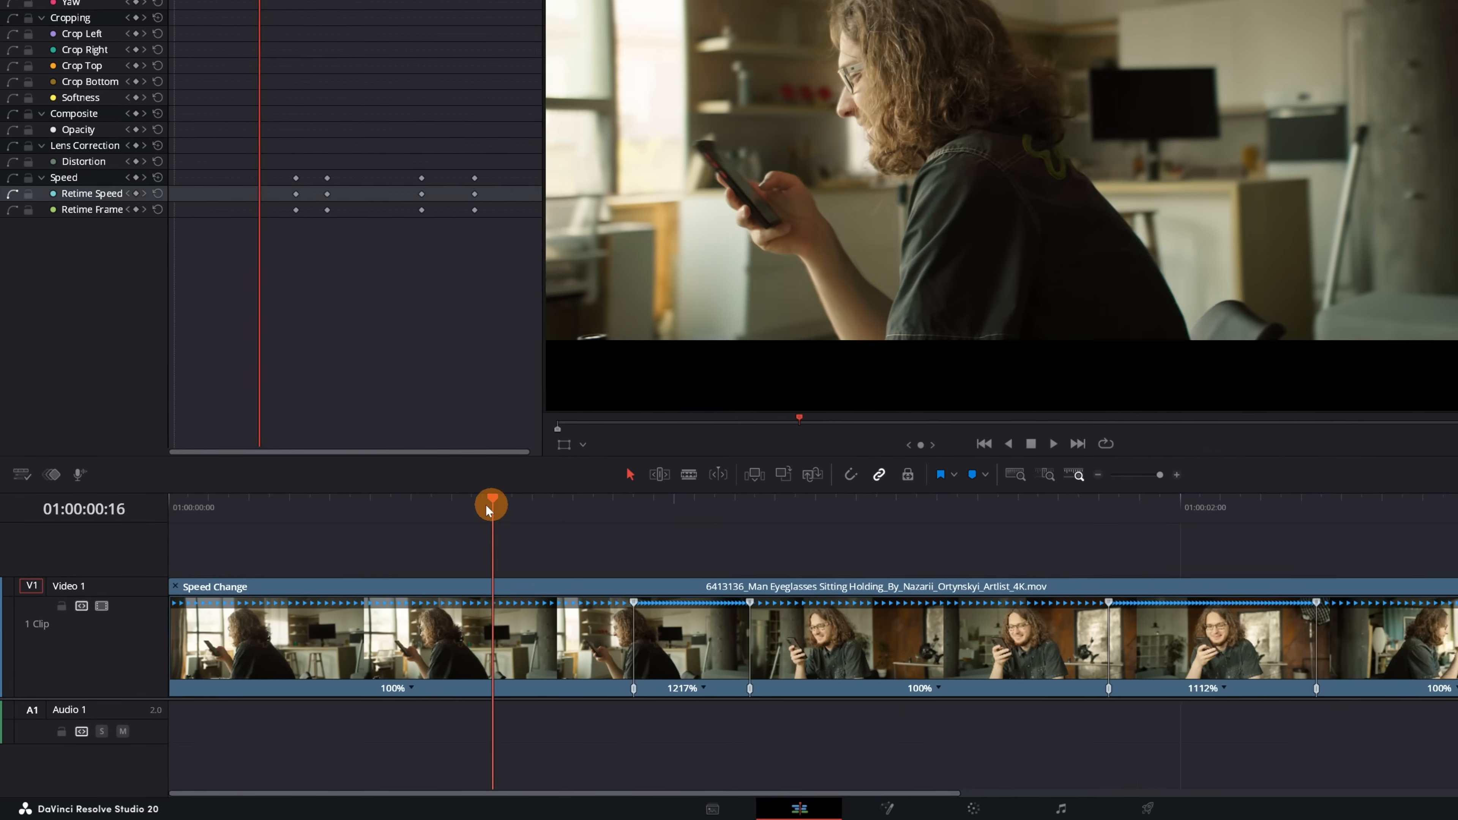
pyautogui.moveTo(486, 506); pyautogui.dragTo(187, 515)
pyautogui.press('space')
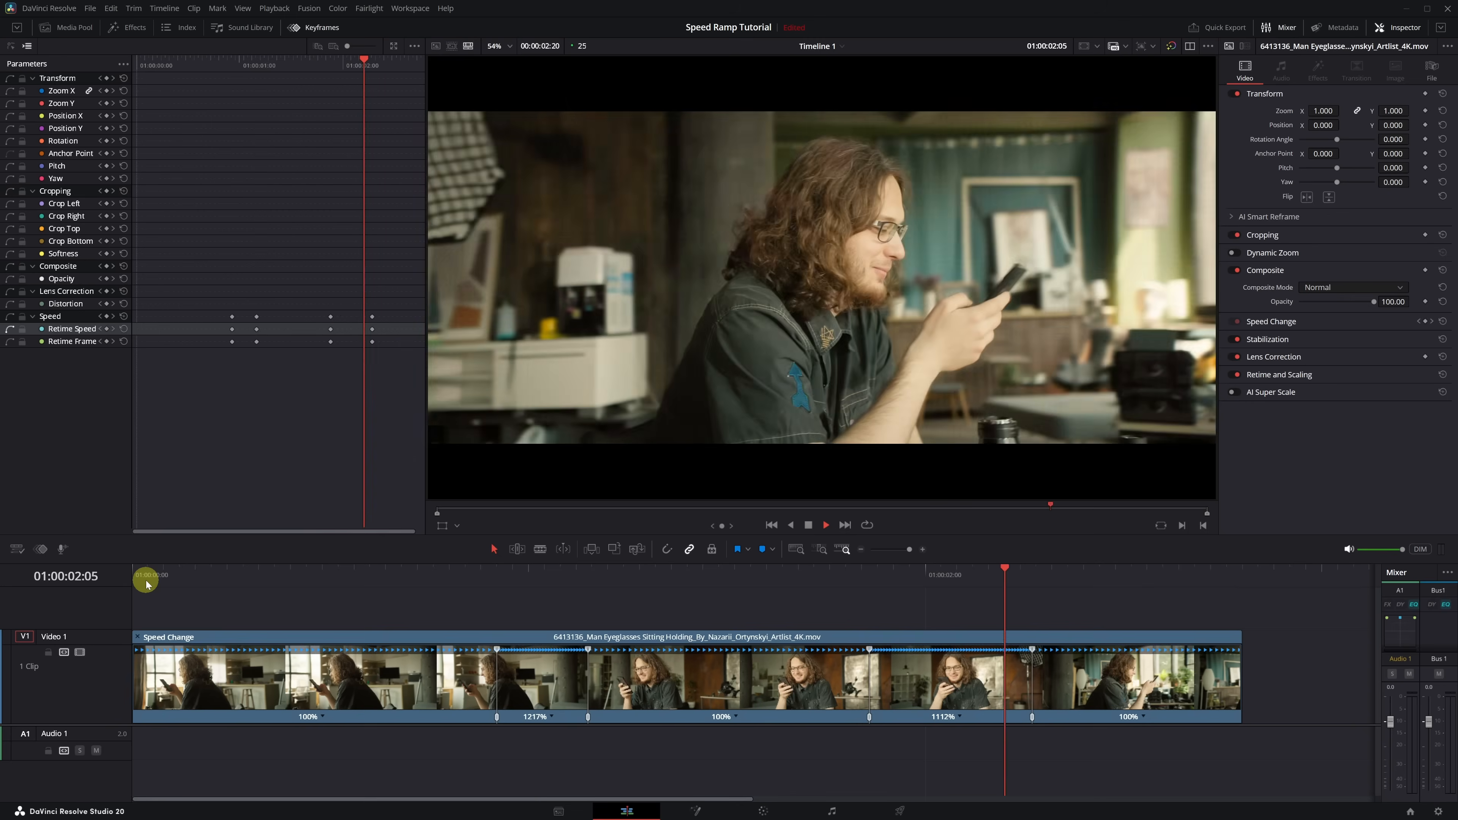
pyautogui.click(451, 573)
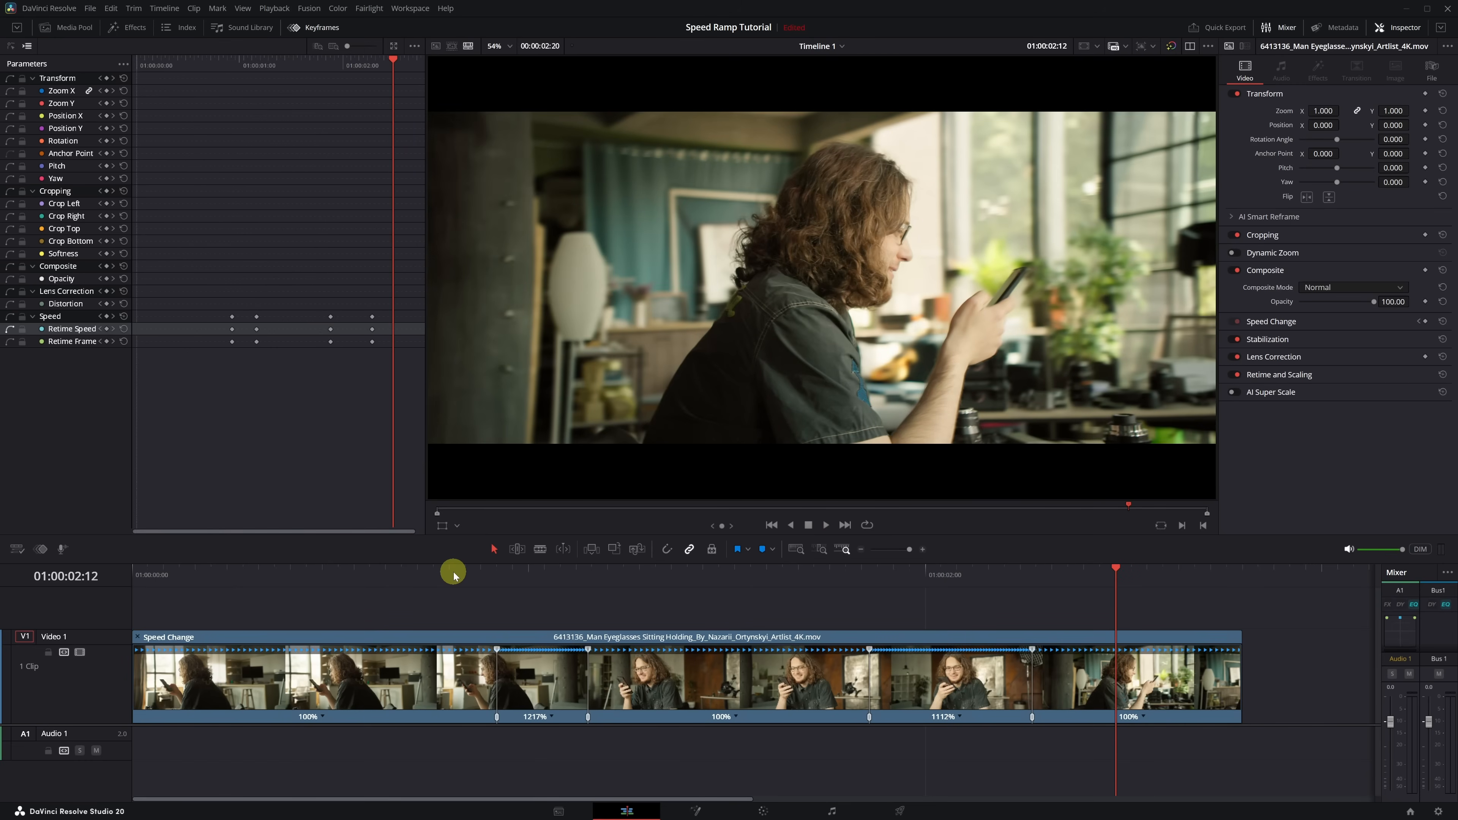
pyautogui.click(451, 572)
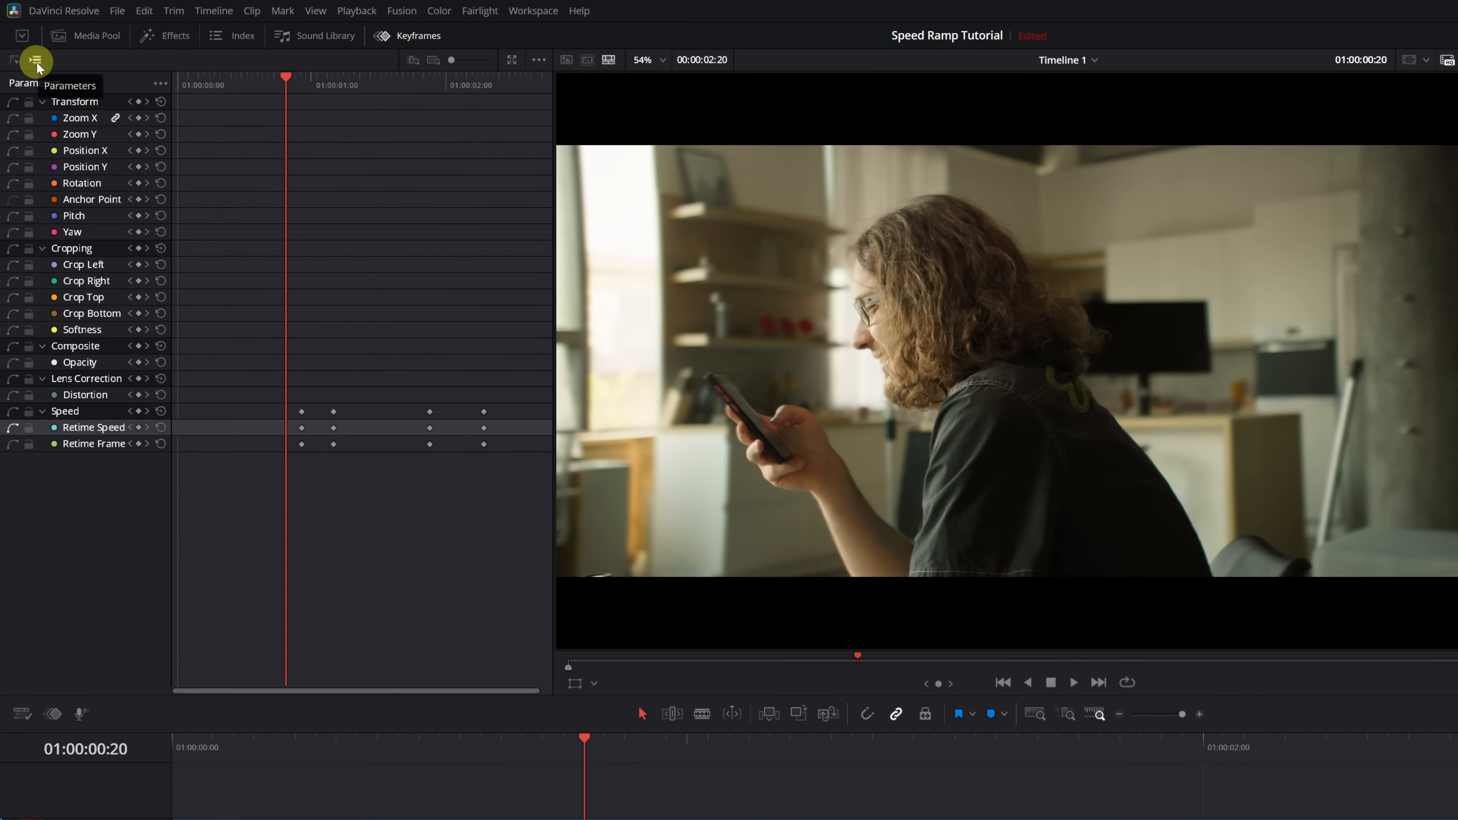
# - Show the Retime Speed keyframe curve, select all four speed keyframes and apply Ease In and Out
pyautogui.click(15, 64)
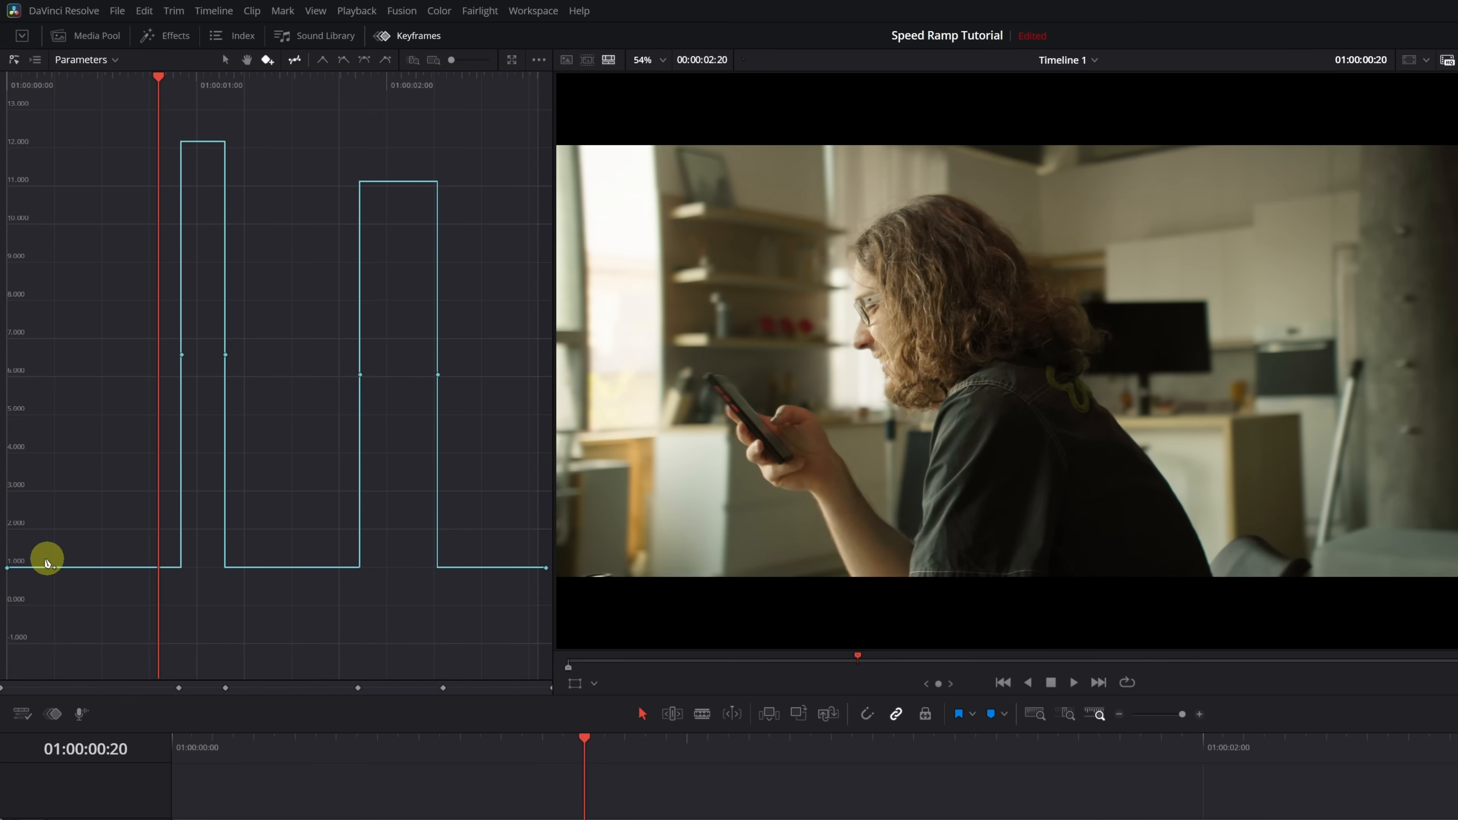
pyautogui.moveTo(23, 569)
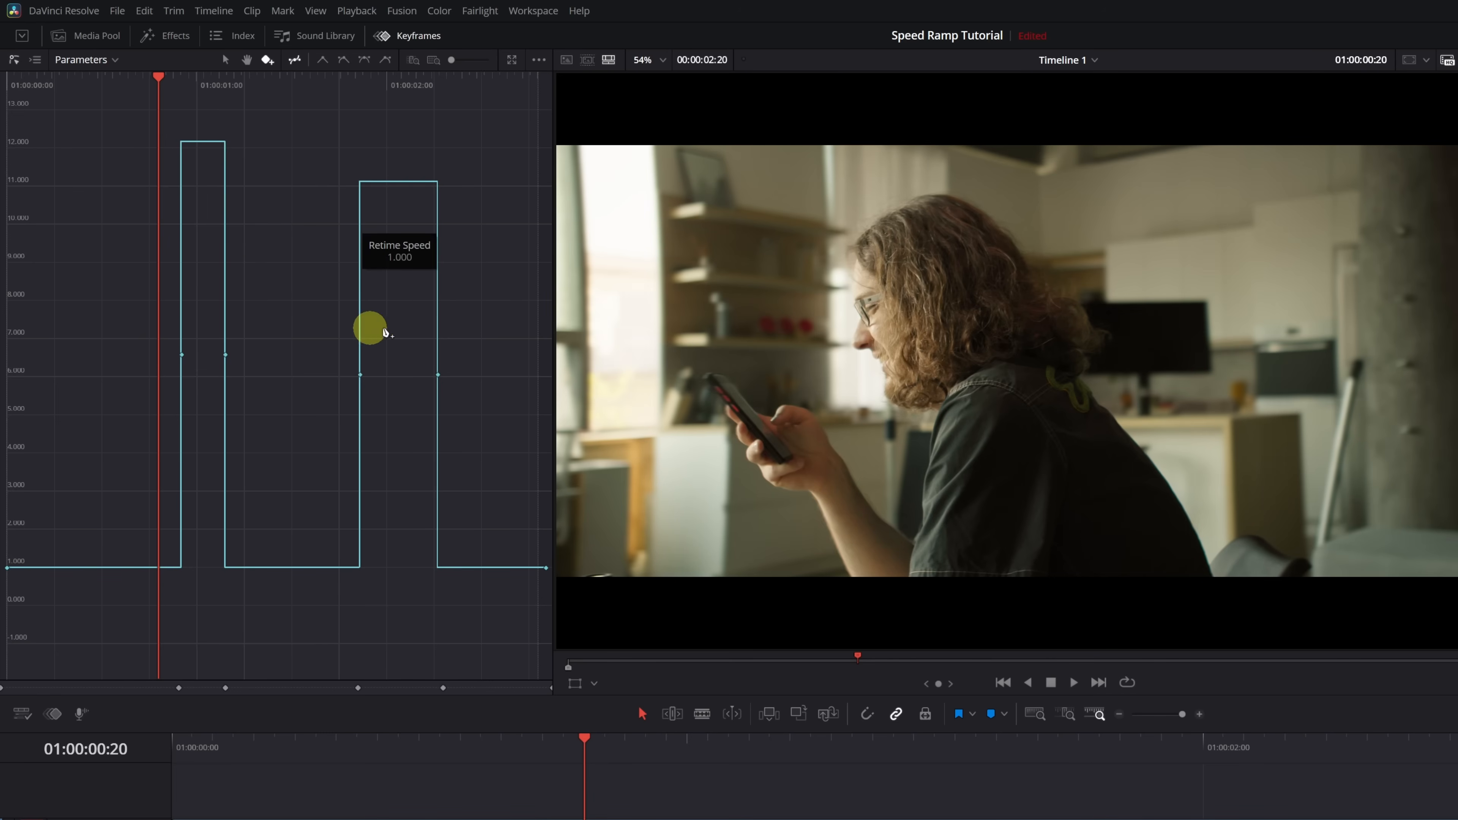
pyautogui.moveTo(481, 310); pyautogui.dragTo(107, 413)
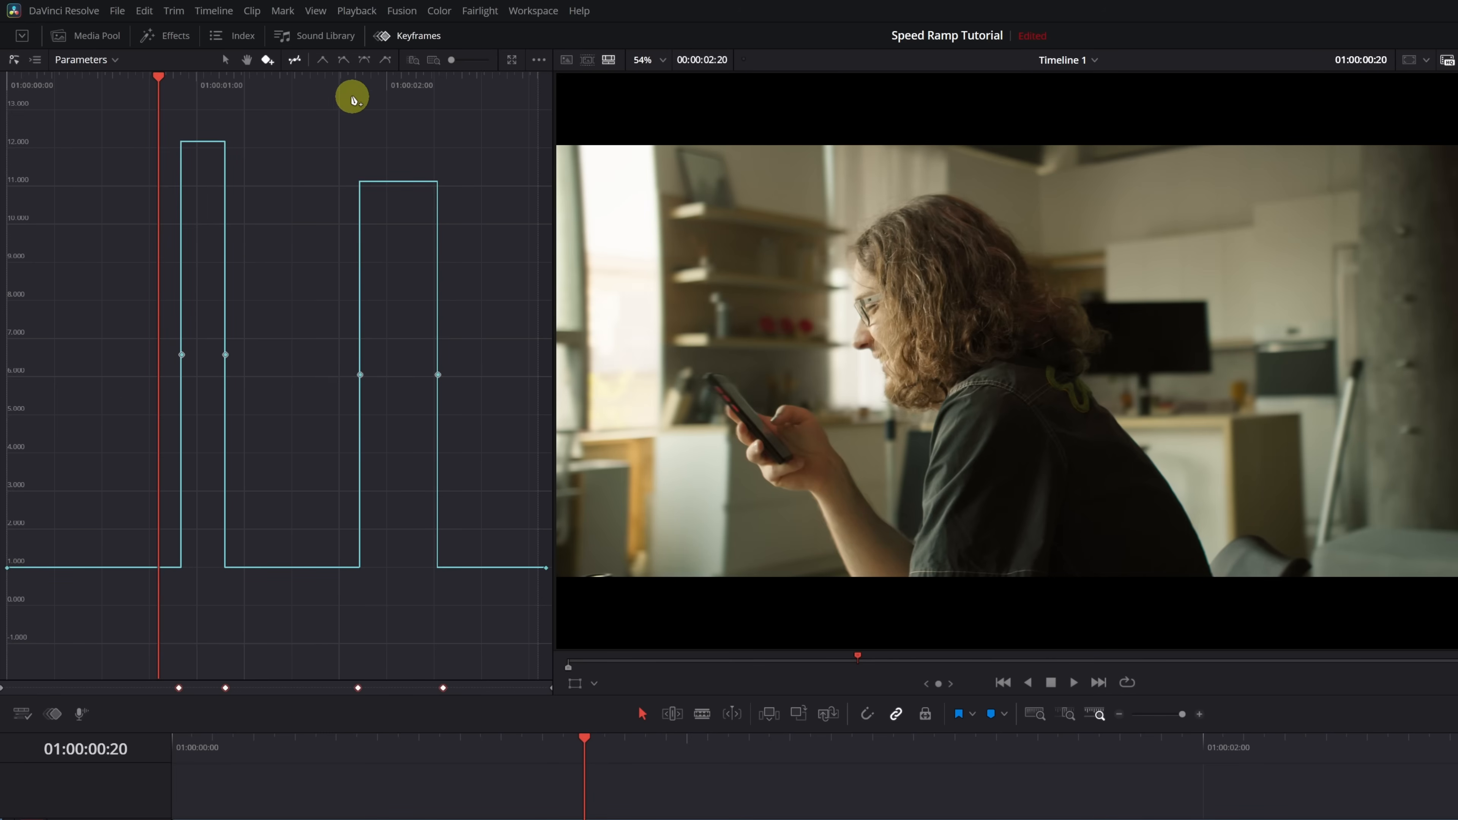
pyautogui.click(363, 60)
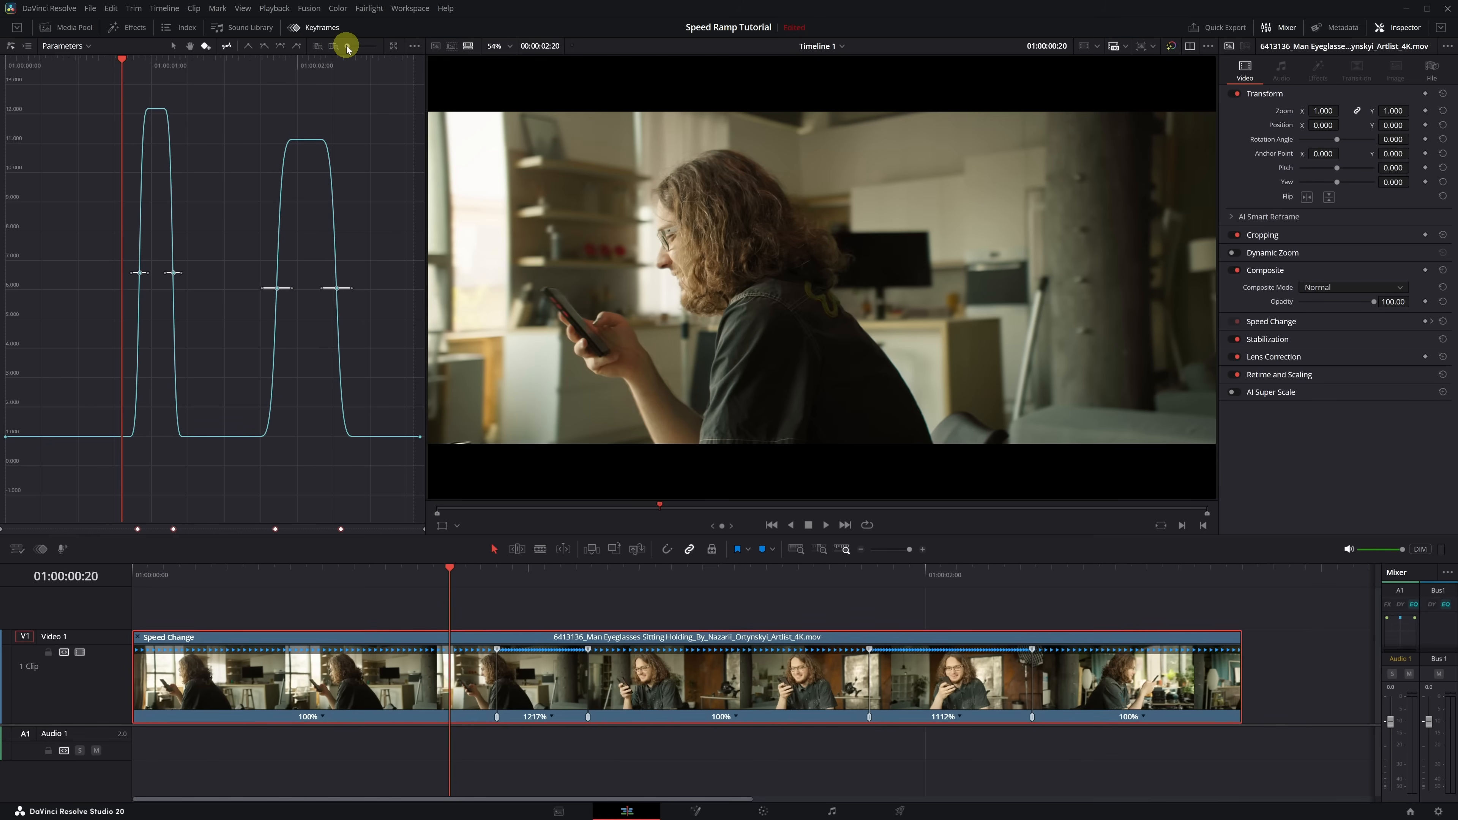
# - Lengthen the easing handles on both keyframes of the first fast segment so its curve forms one smooth, rounded peak
pyautogui.moveTo(348, 46)
pyautogui.mouseDown()
pyautogui.moveTo(371, 47)
pyautogui.moveTo(368, 60)
pyautogui.mouseUp()
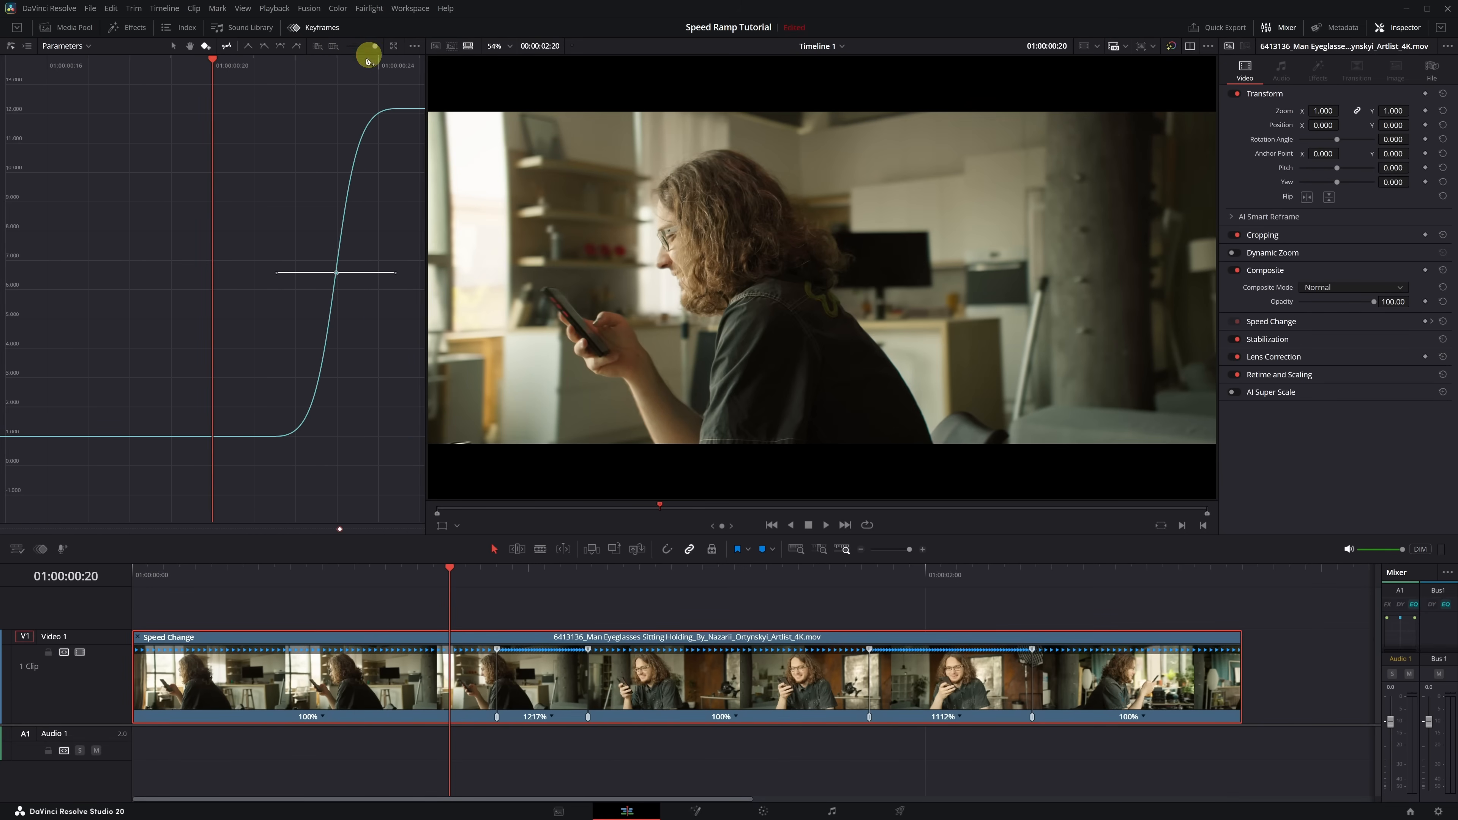
pyautogui.moveTo(290, 335); pyautogui.dragTo(65, 333)
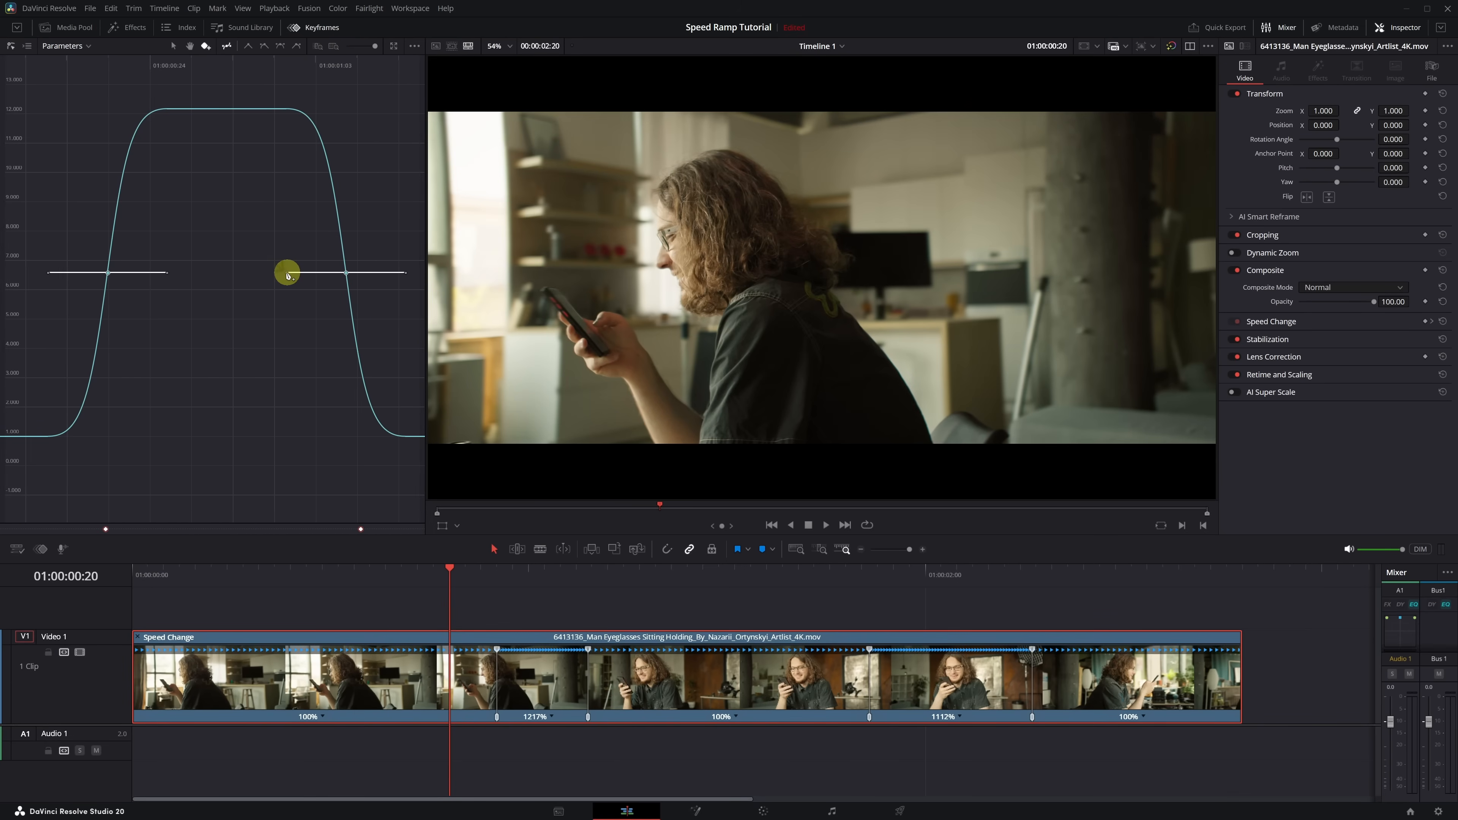
pyautogui.moveTo(287, 274); pyautogui.dragTo(232, 274)
pyautogui.moveTo(120, 276); pyautogui.dragTo(242, 275)
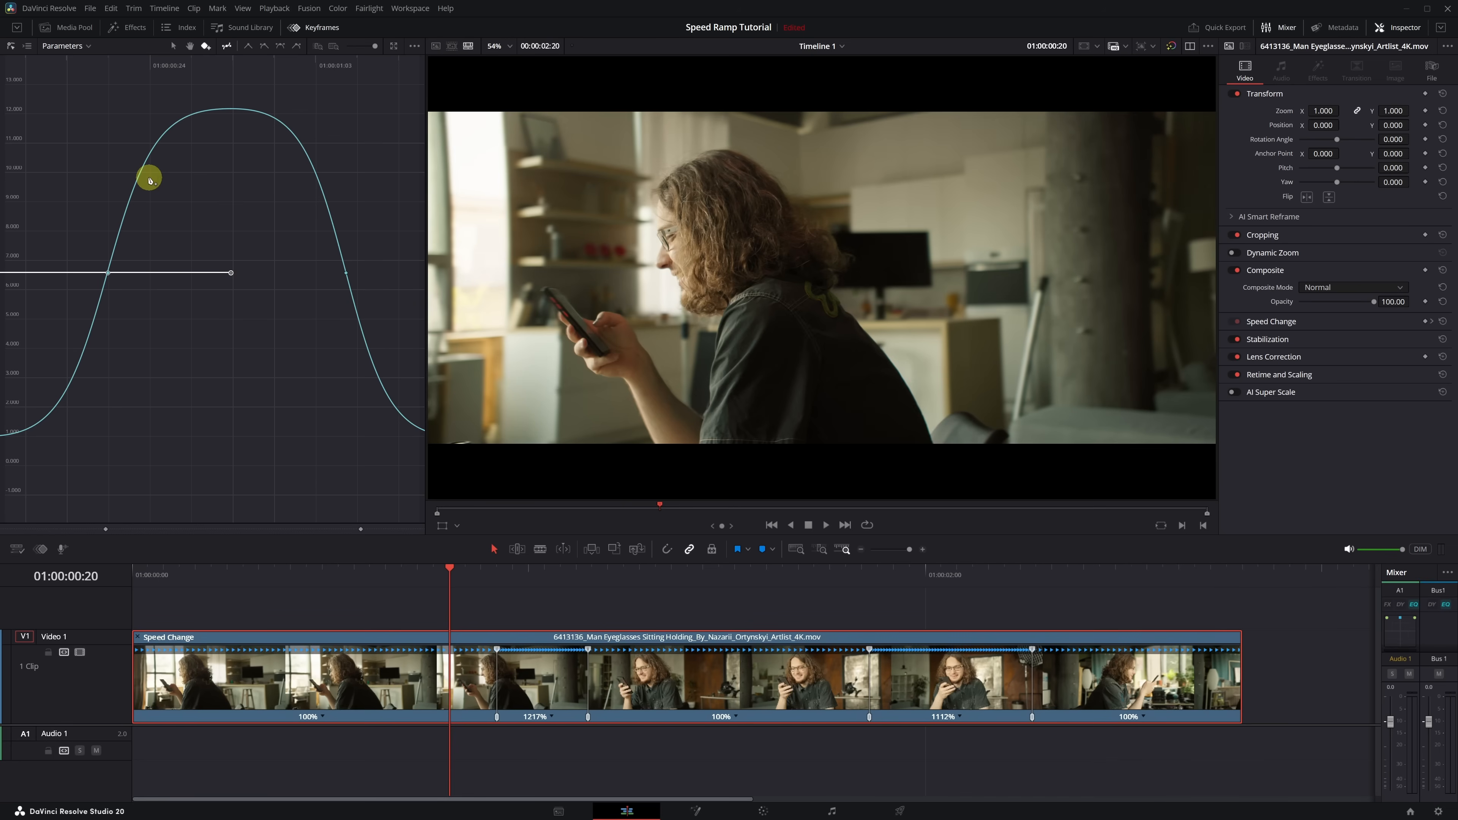
# - Lengthen the easing handles on both keyframes of the second fast segment so its speed curve forms one smooth, rounded peak
pyautogui.scroll(-4, 152, 182)
pyautogui.hscroll(-4, 157, 183)
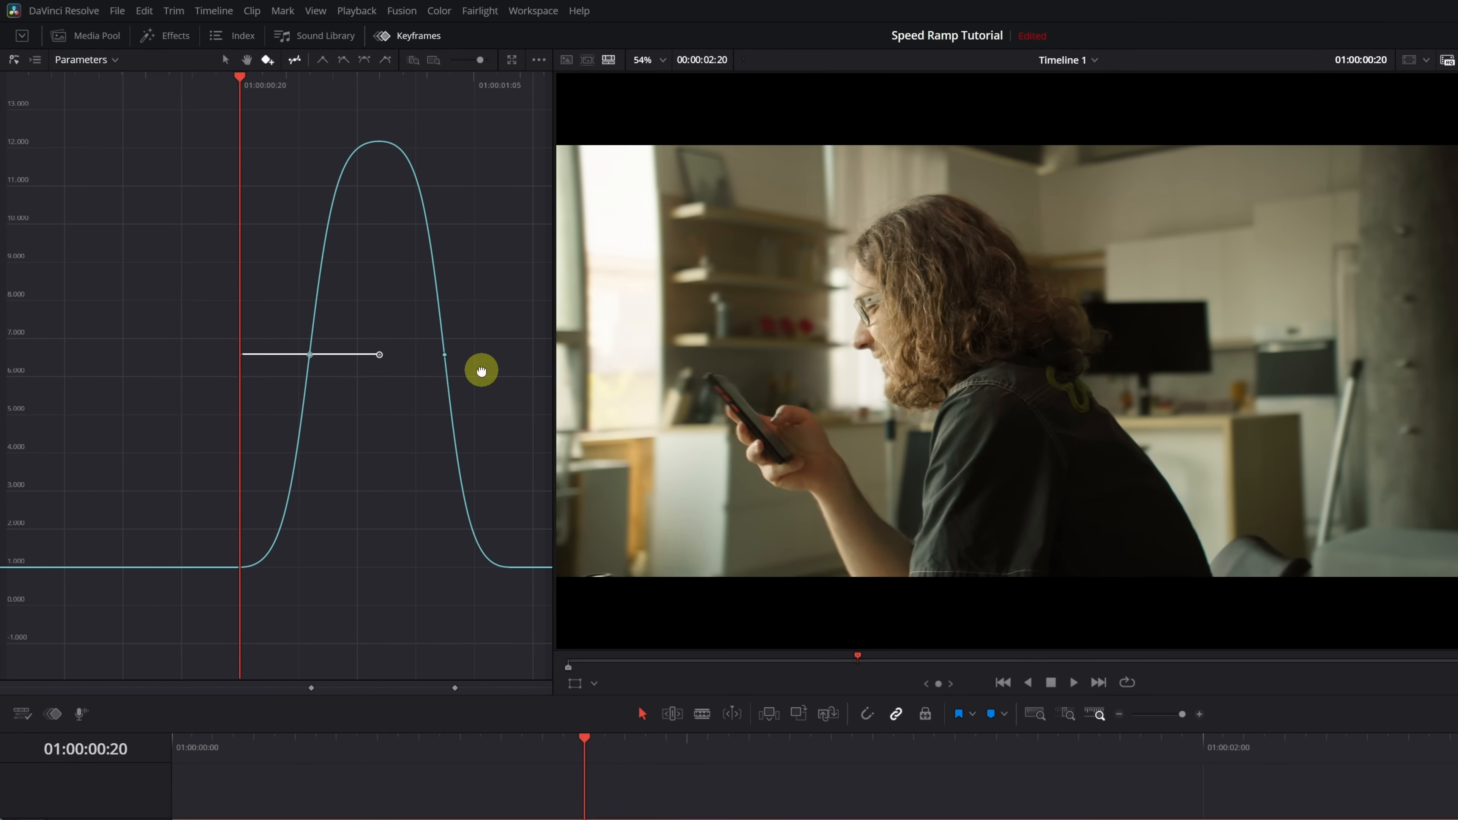
pyautogui.hscroll(2, 454, 370)
pyautogui.moveTo(431, 369); pyautogui.dragTo(16, 364)
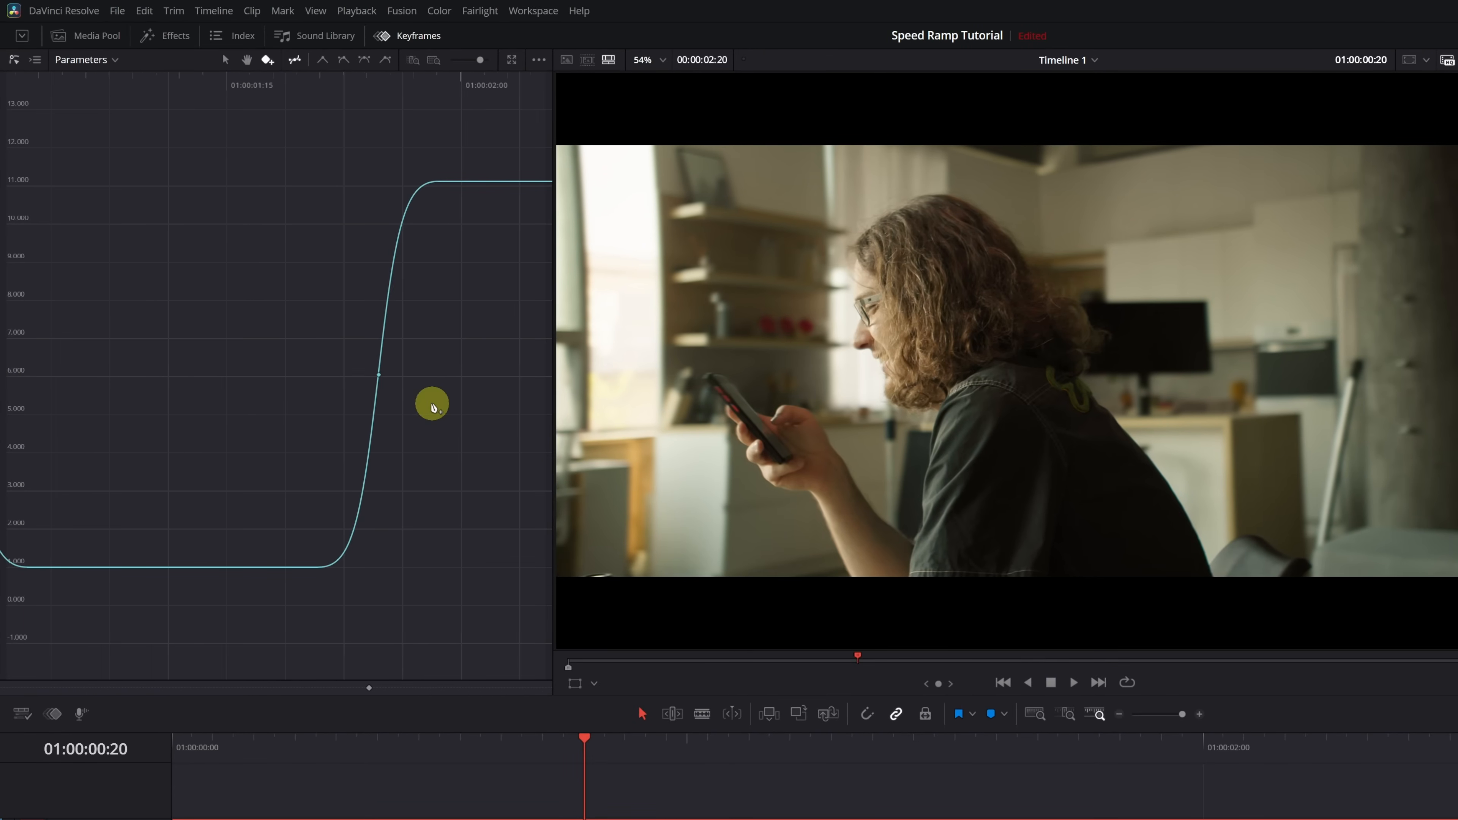
pyautogui.moveTo(426, 403); pyautogui.dragTo(299, 378)
pyautogui.click(160, 374)
pyautogui.click(398, 374)
pyautogui.moveTo(456, 374); pyautogui.dragTo(537, 385)
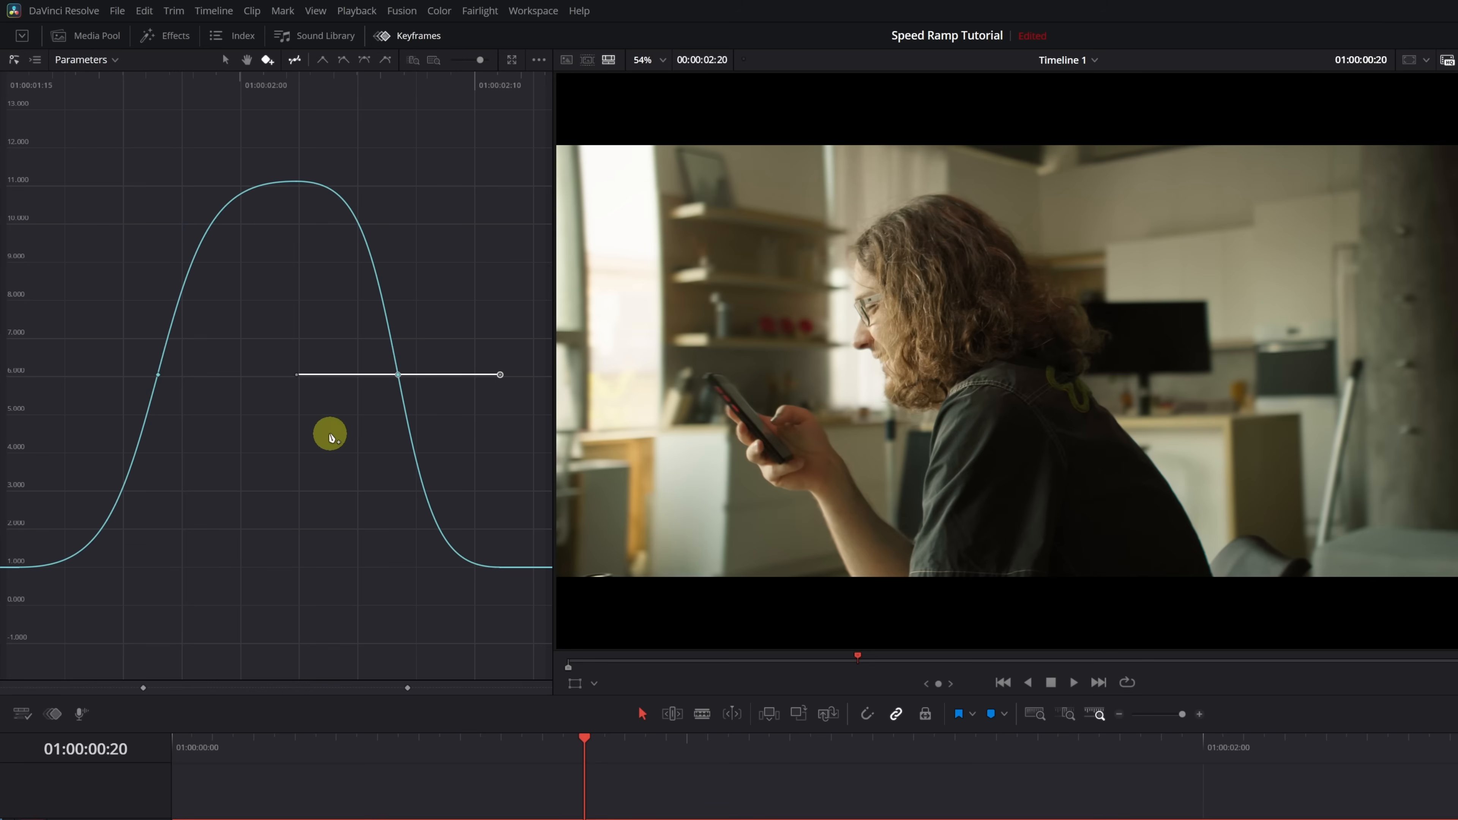
# - Play the eased clip from its start to review both speed ramps against the full Retime Speed curve
pyautogui.scroll(-5, 330, 436)
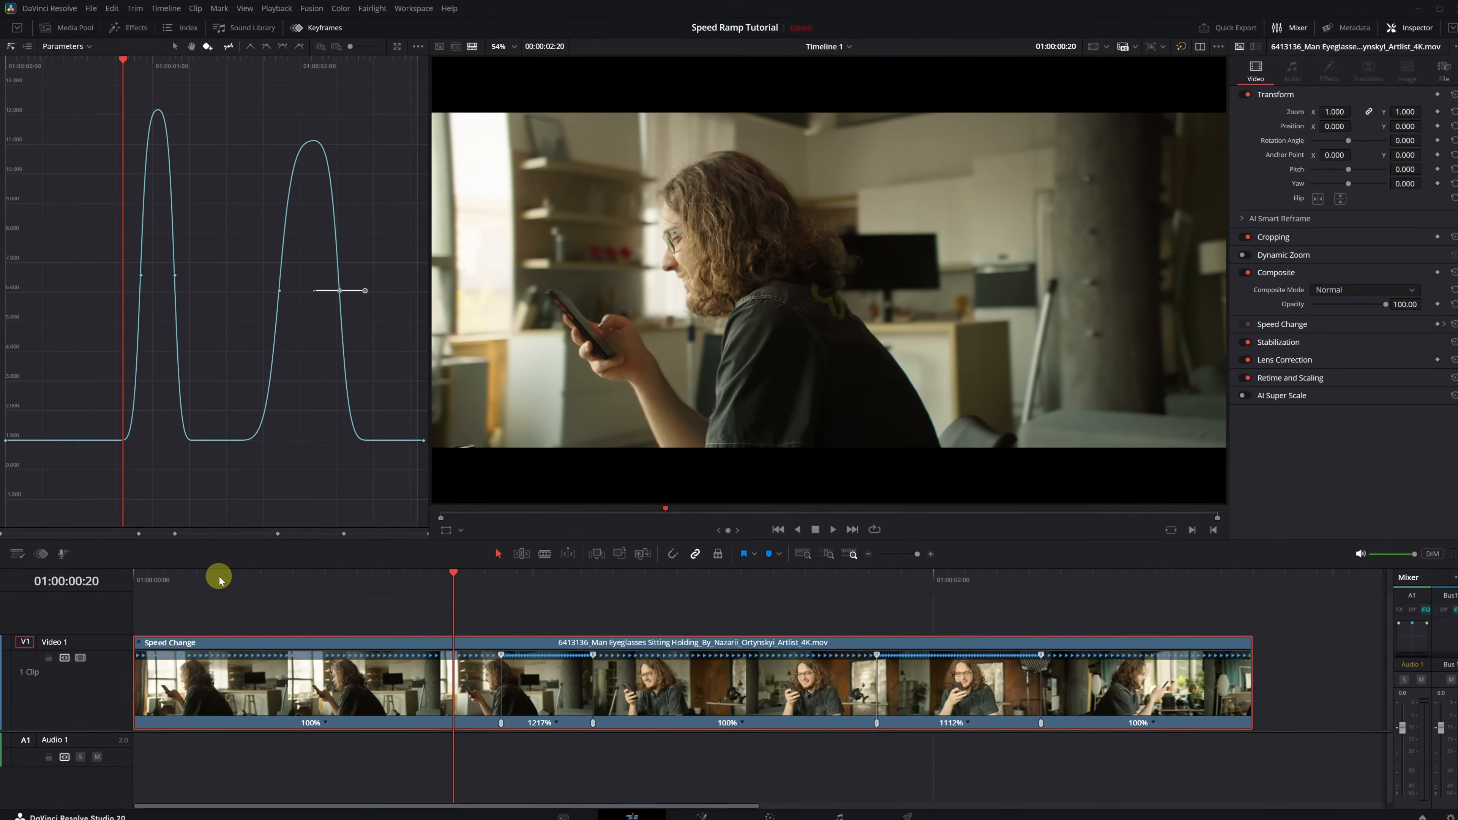
pyautogui.click(172, 747)
pyautogui.press('space')
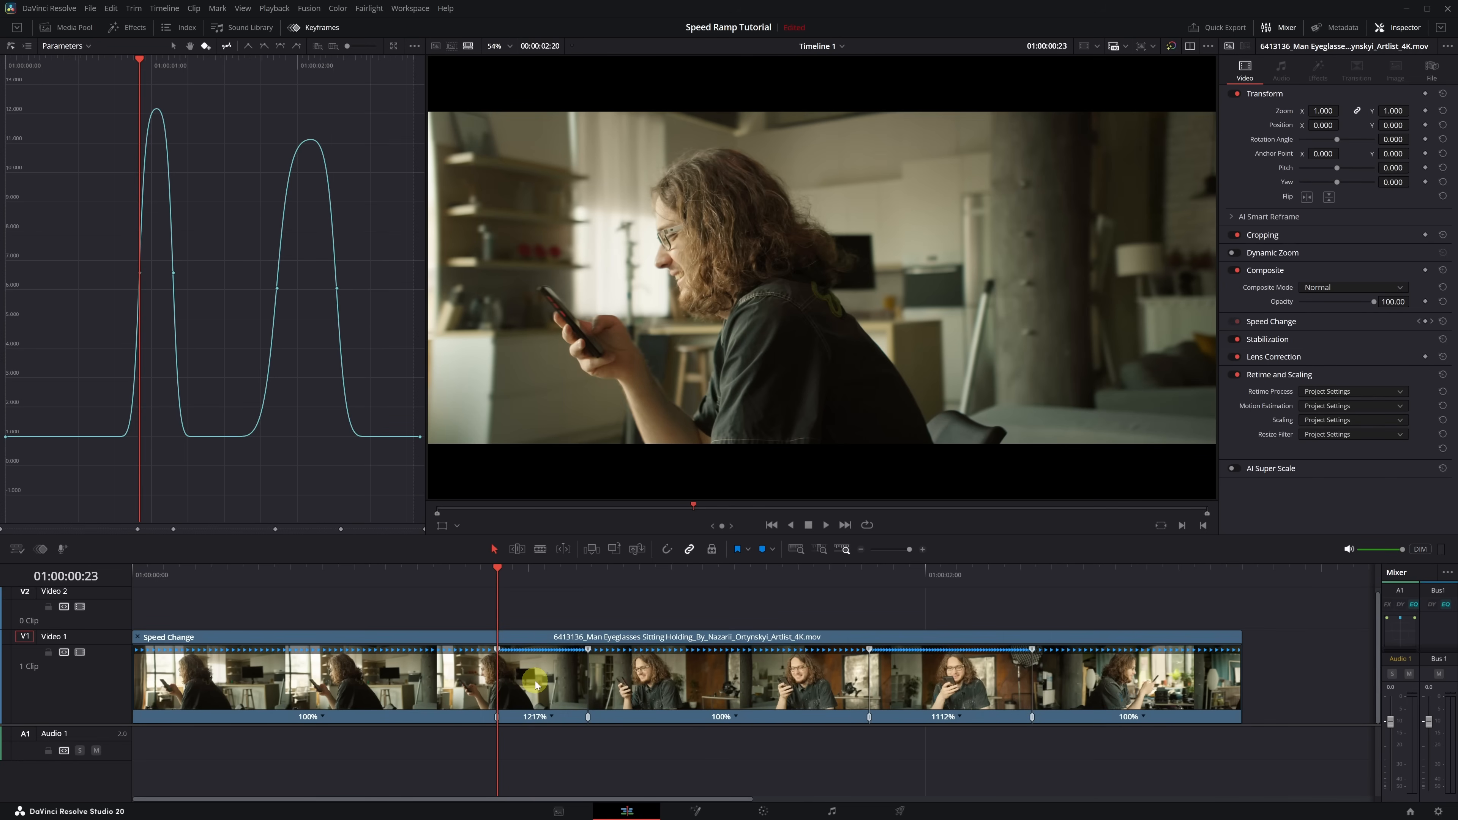
# - Cut the clip into five pieces just outside both fast segments, including cuts at 01:00:01:18 and 01:00:02:08
pyautogui.click(541, 550)
pyautogui.click(500, 637)
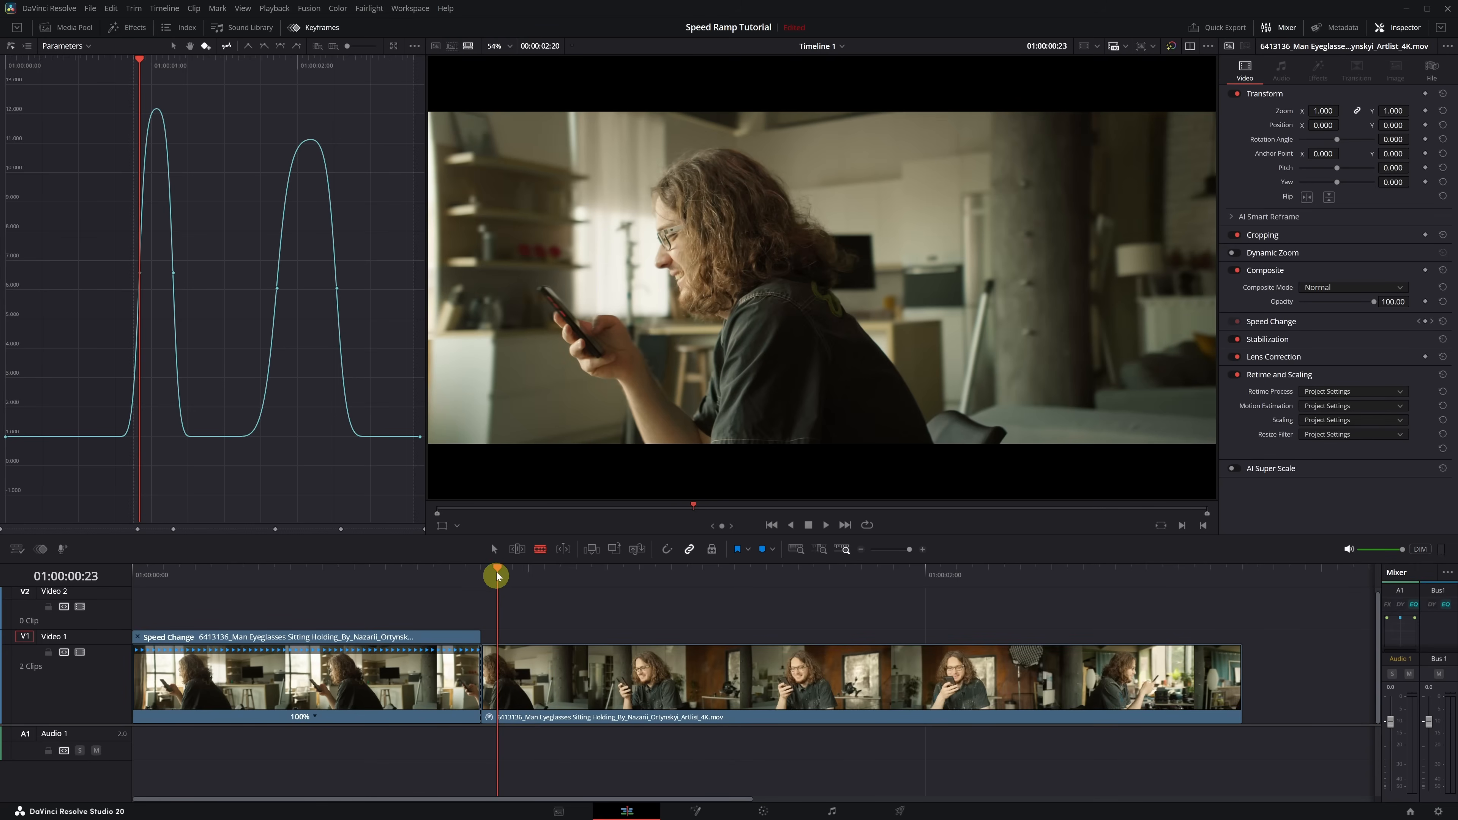
pyautogui.moveTo(497, 568); pyautogui.dragTo(814, 586)
pyautogui.click(625, 646)
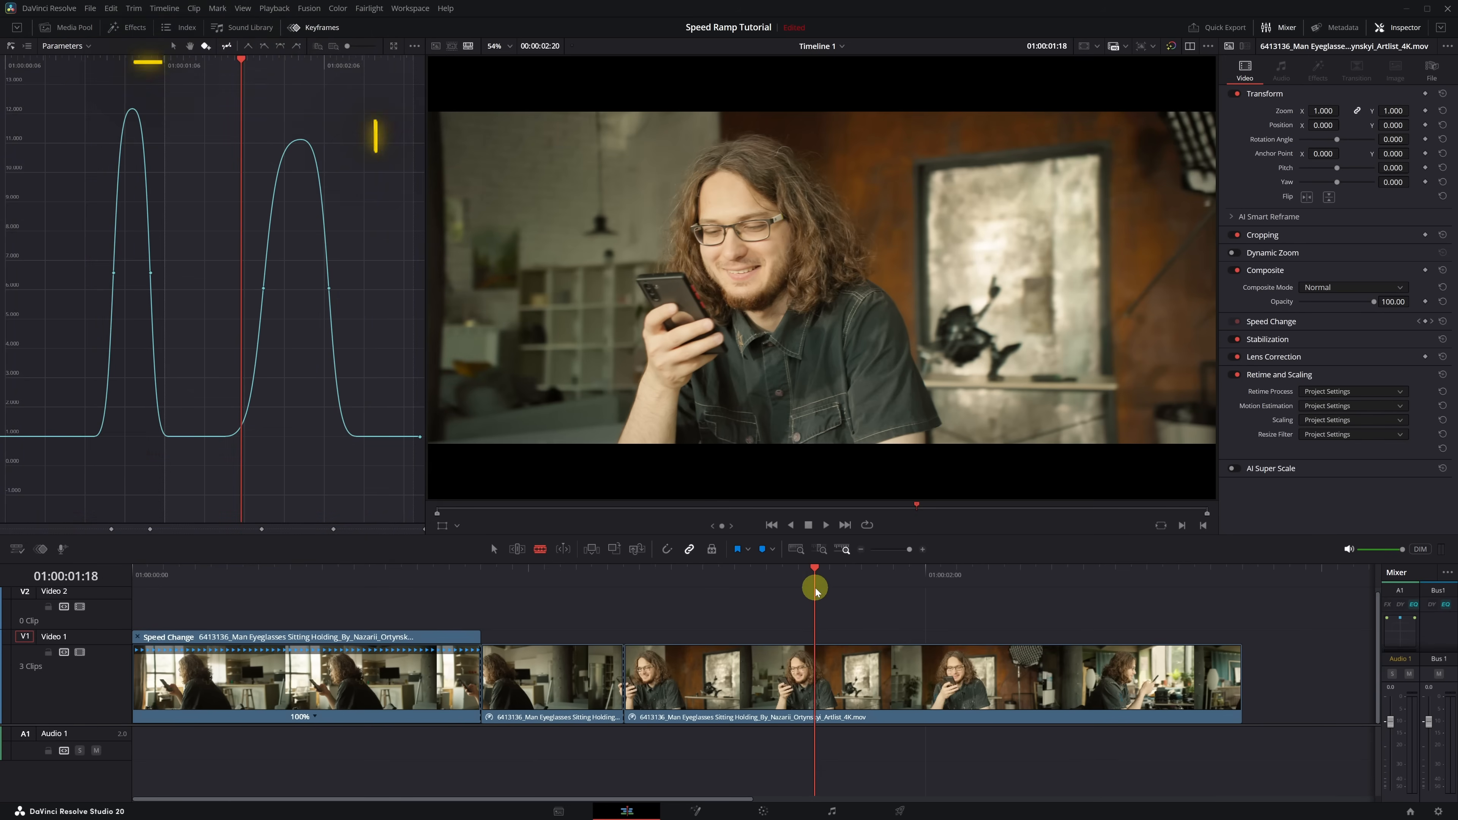
pyautogui.click(815, 661)
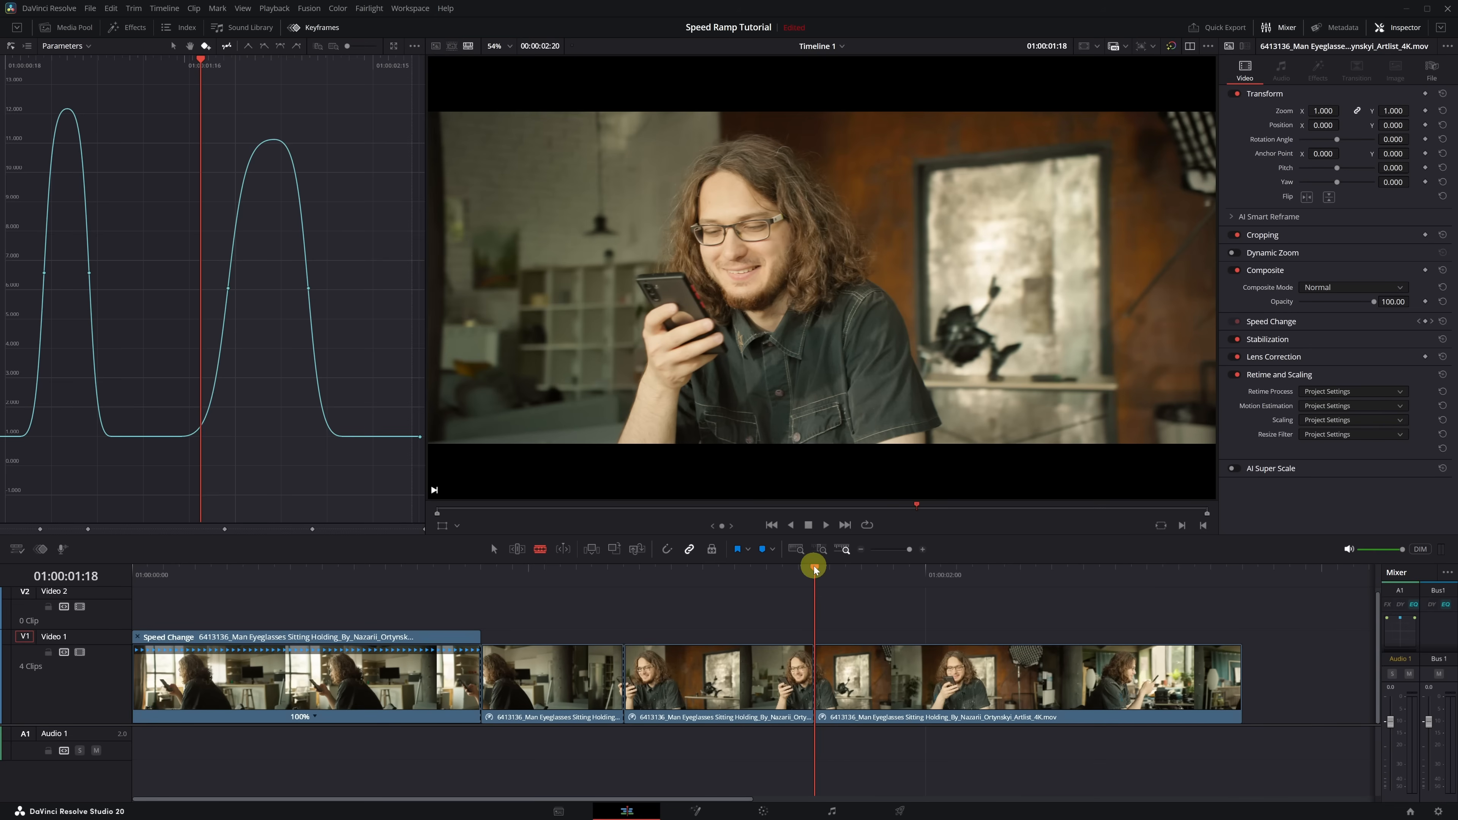
pyautogui.moveTo(815, 566); pyautogui.dragTo(1057, 609)
pyautogui.hotkey('ctrl', 'b')
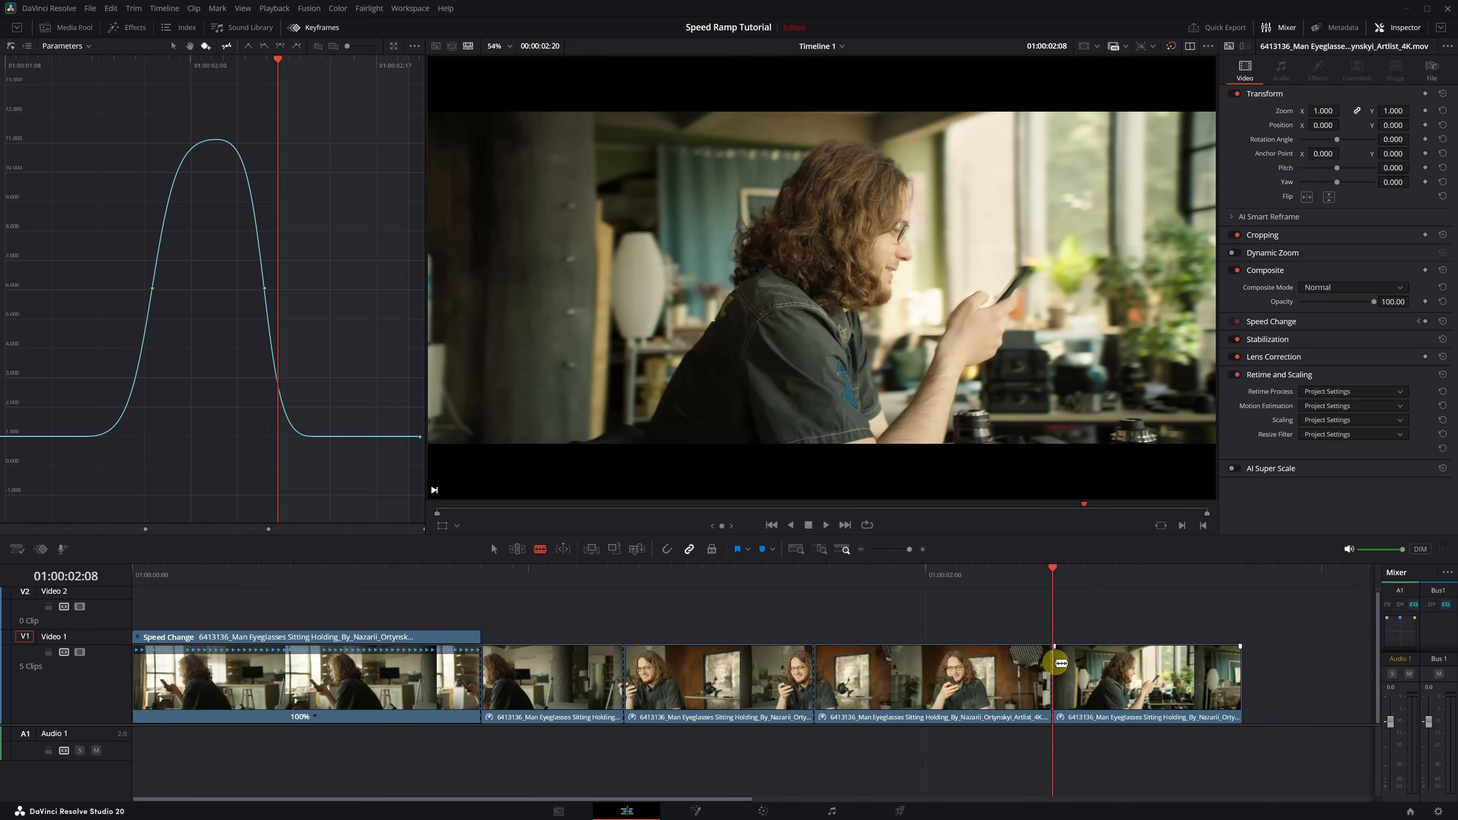
pyautogui.hotkey('ctrl', '-')
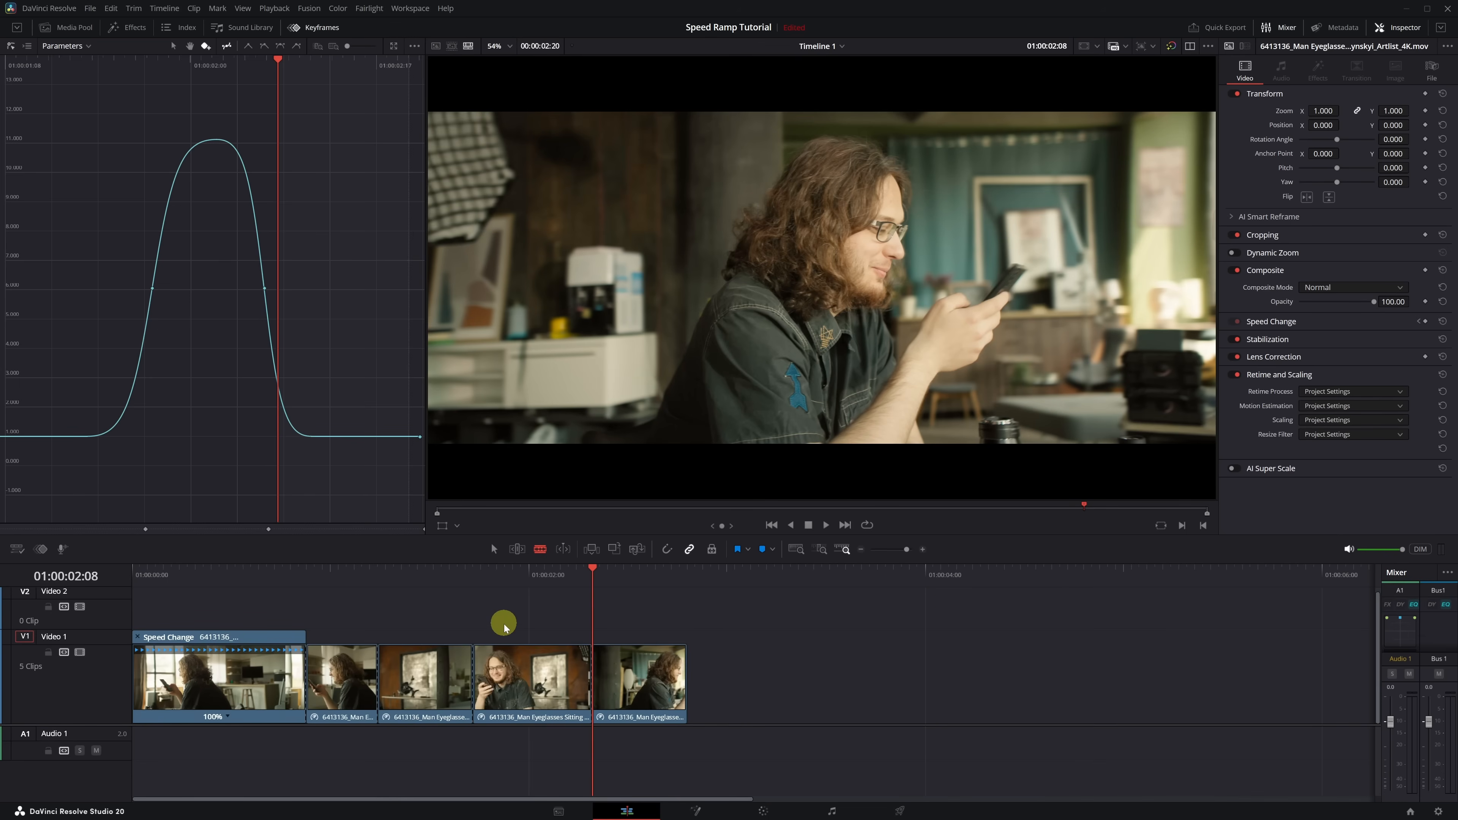
# - Search the Open FX effects for "motion" and apply Motion Blur to both fast pieces, the second and fourth clips
pyautogui.click(493, 549)
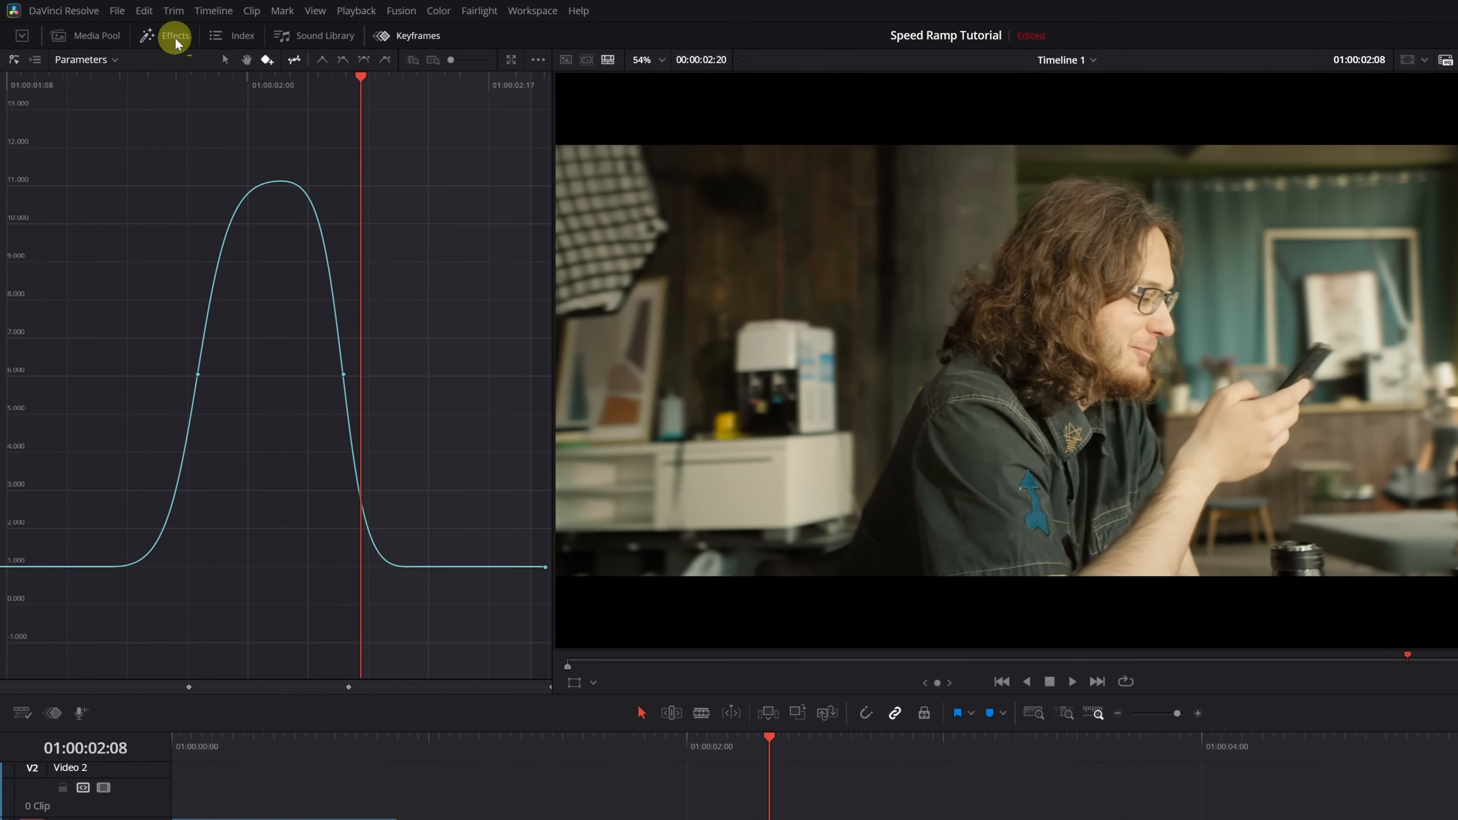
pyautogui.click(135, 29)
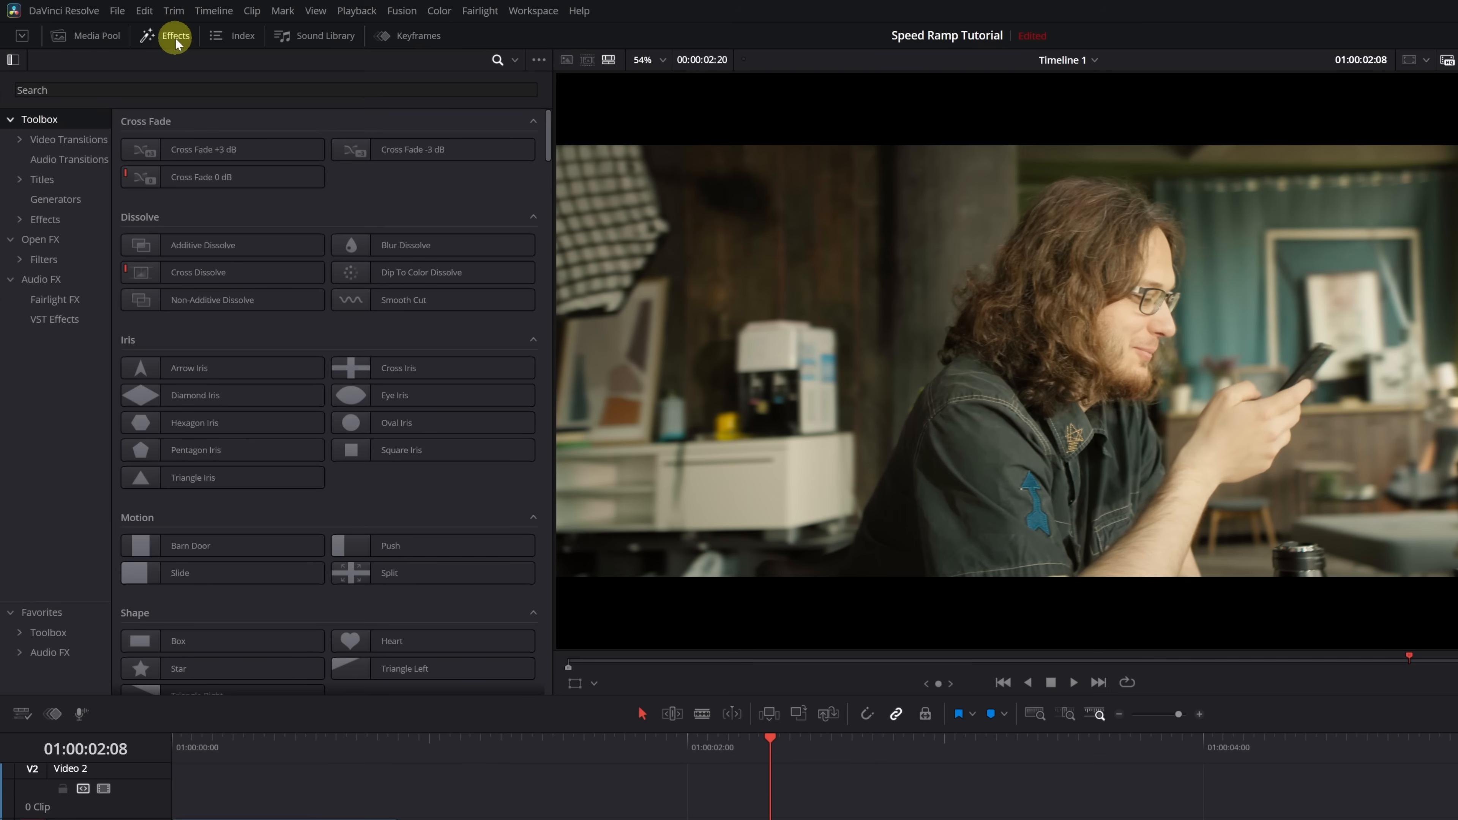
pyautogui.click(35, 245)
pyautogui.click(132, 91)
pyautogui.write('mo')
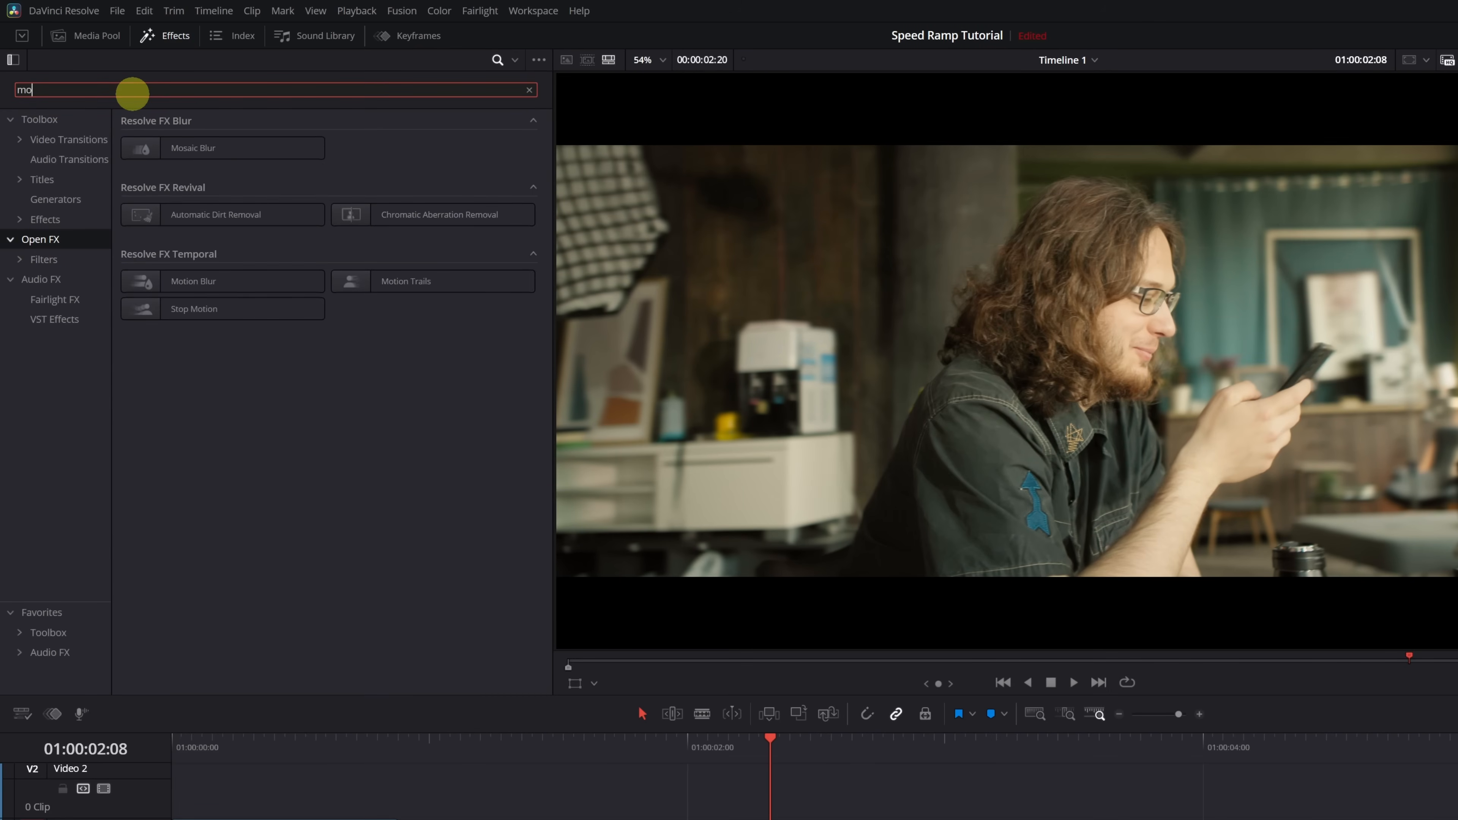
pyautogui.write('tion')
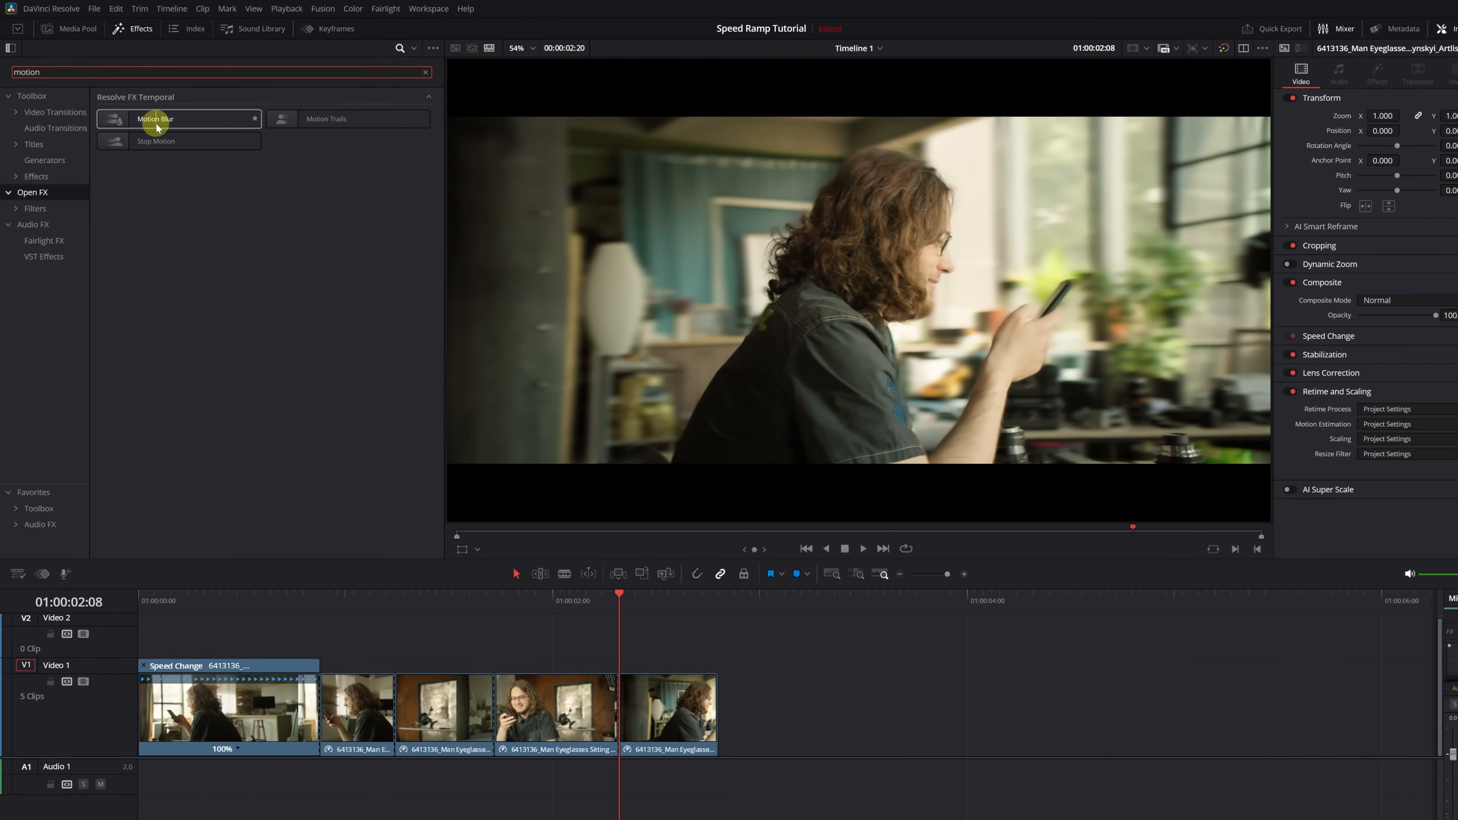
pyautogui.moveTo(156, 126); pyautogui.dragTo(352, 676)
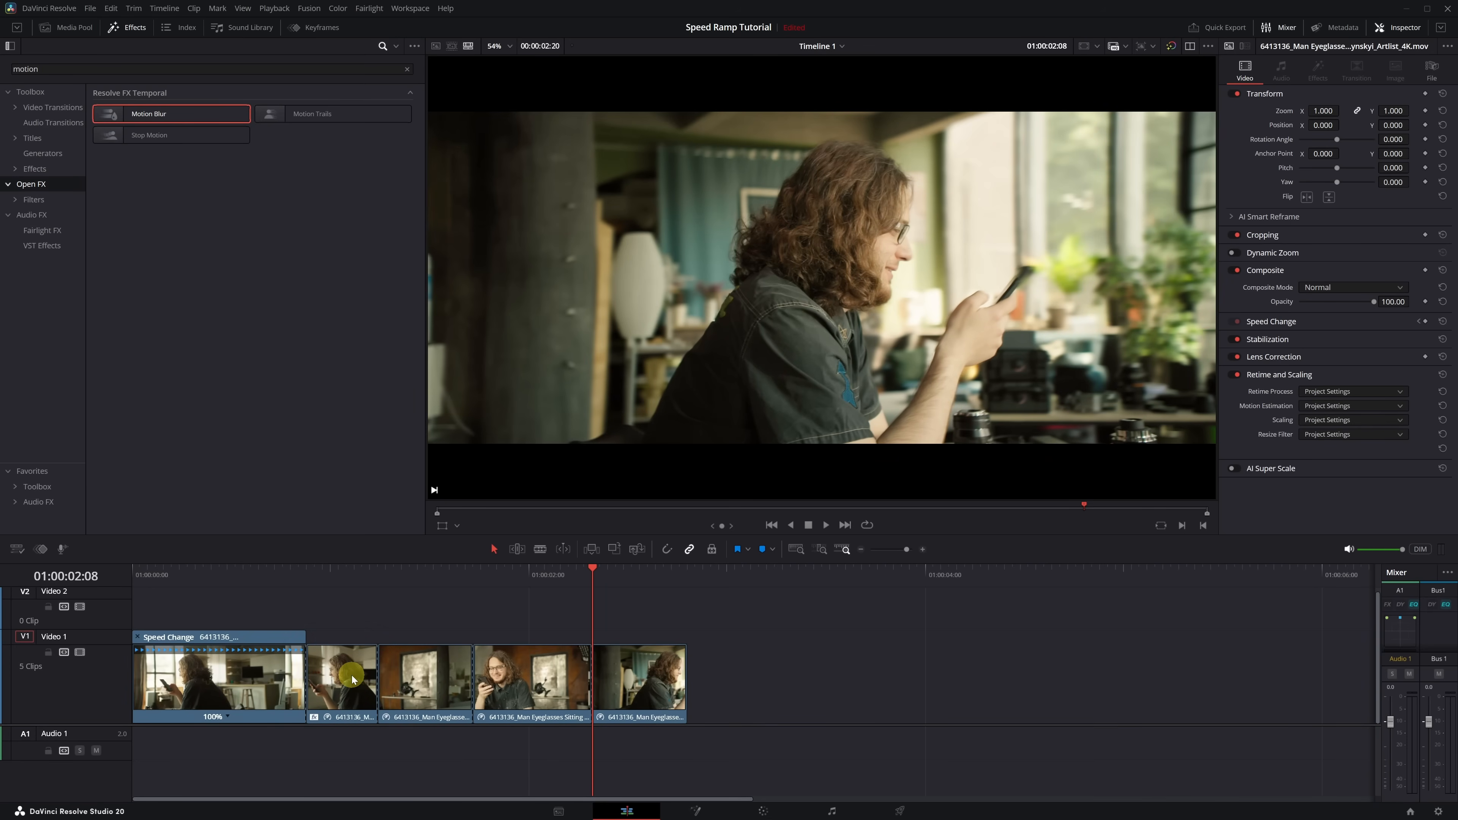
pyautogui.moveTo(180, 115); pyautogui.dragTo(522, 680)
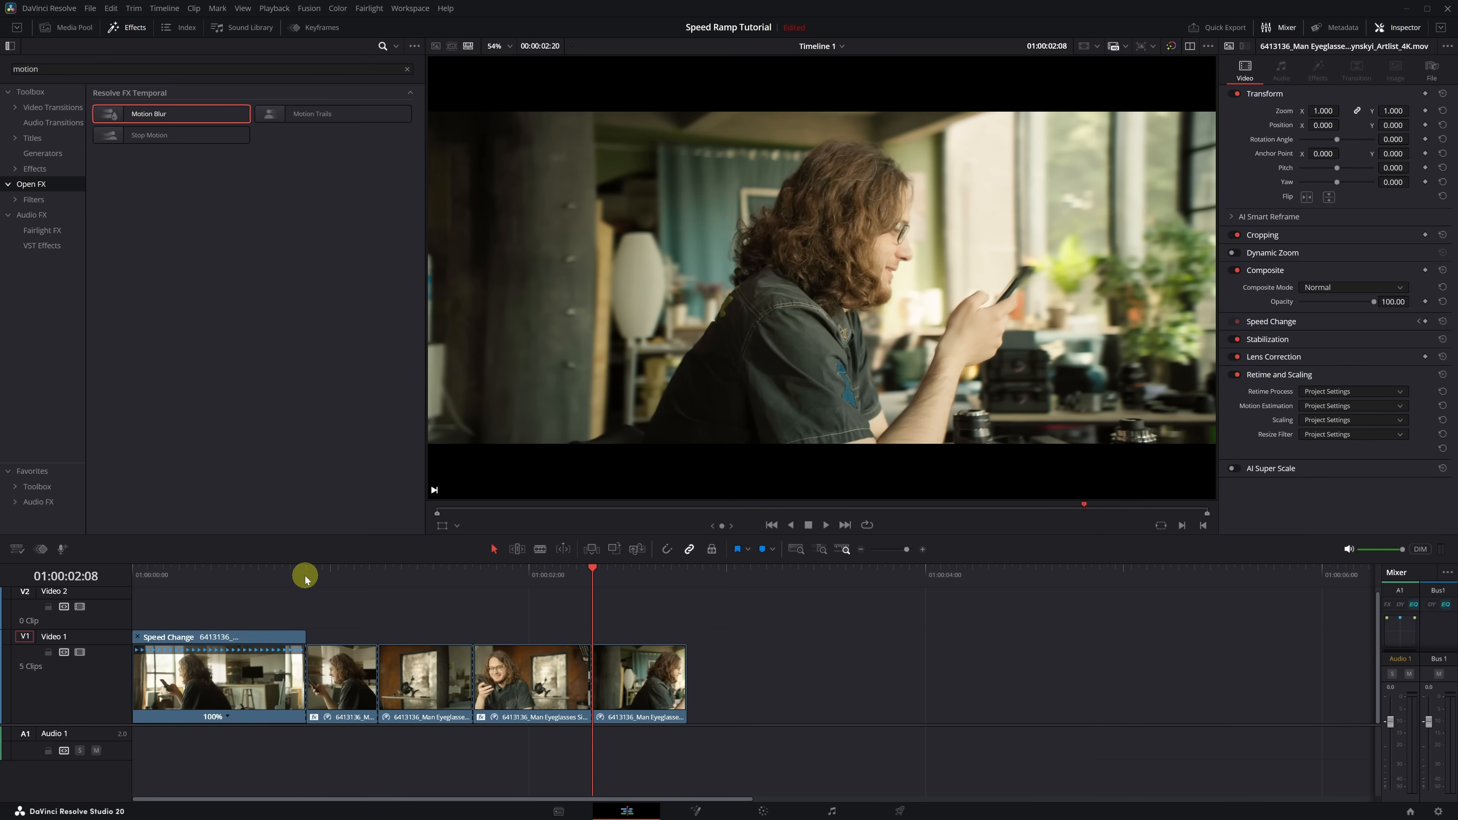
# - Show the first fast piece's Motion Blur settings at 01:00:01:02 and compare the frame with the effect off and on
pyautogui.click(293, 573)
pyautogui.moveTo(293, 573); pyautogui.dragTo(343, 580)
pyautogui.click(359, 652)
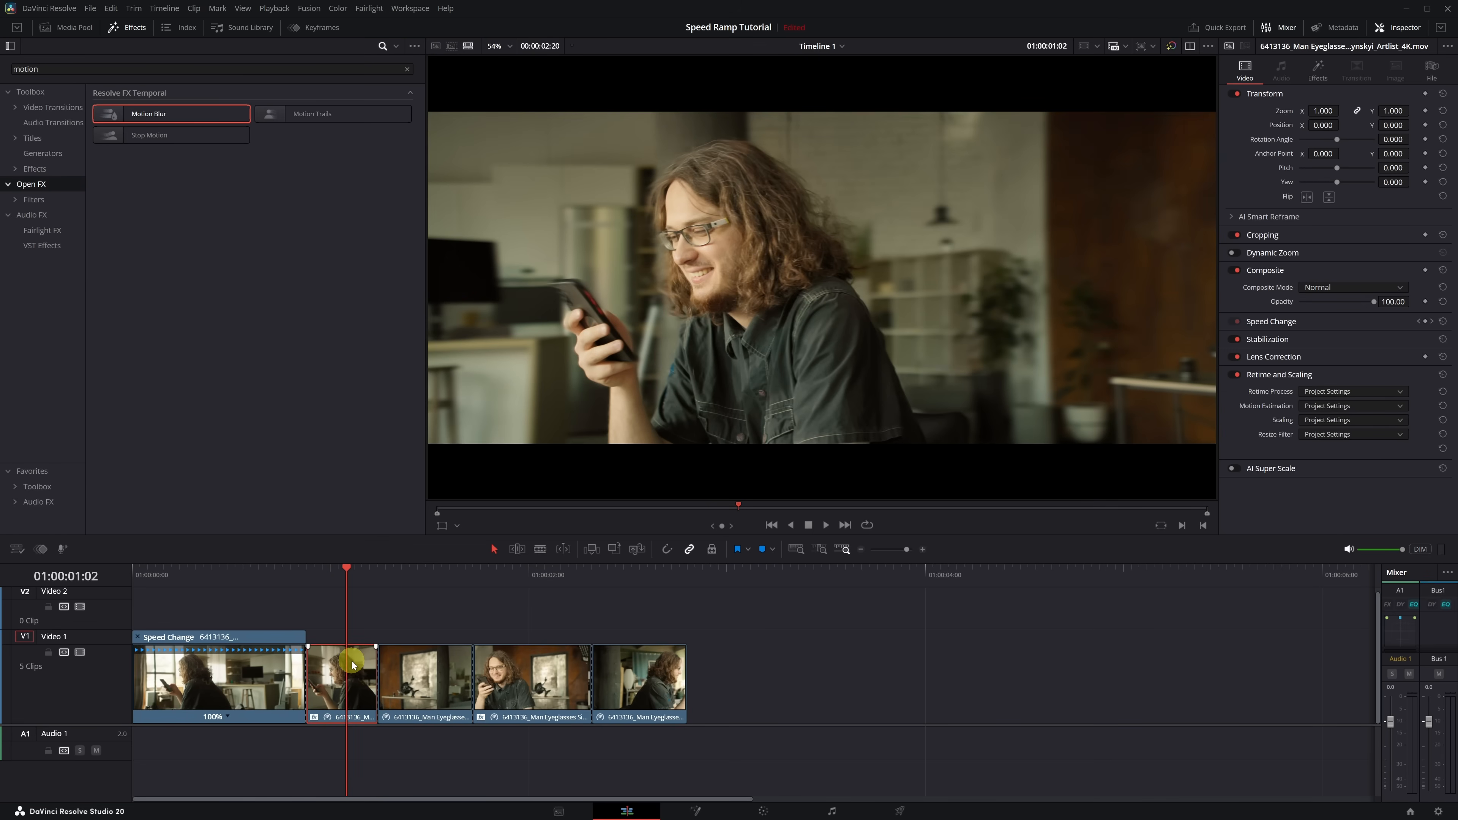
pyautogui.click(1320, 80)
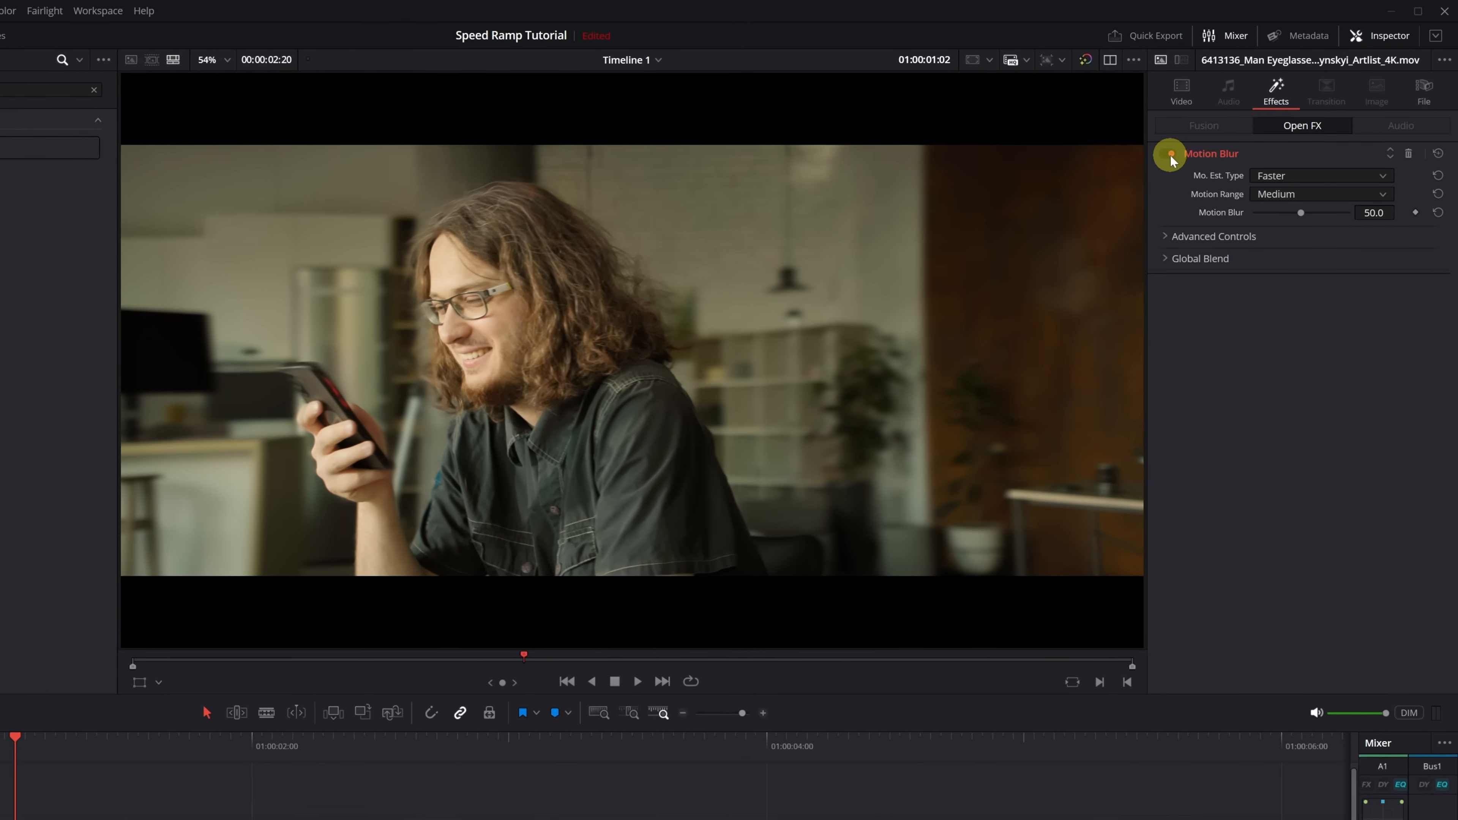
pyautogui.click(1203, 138)
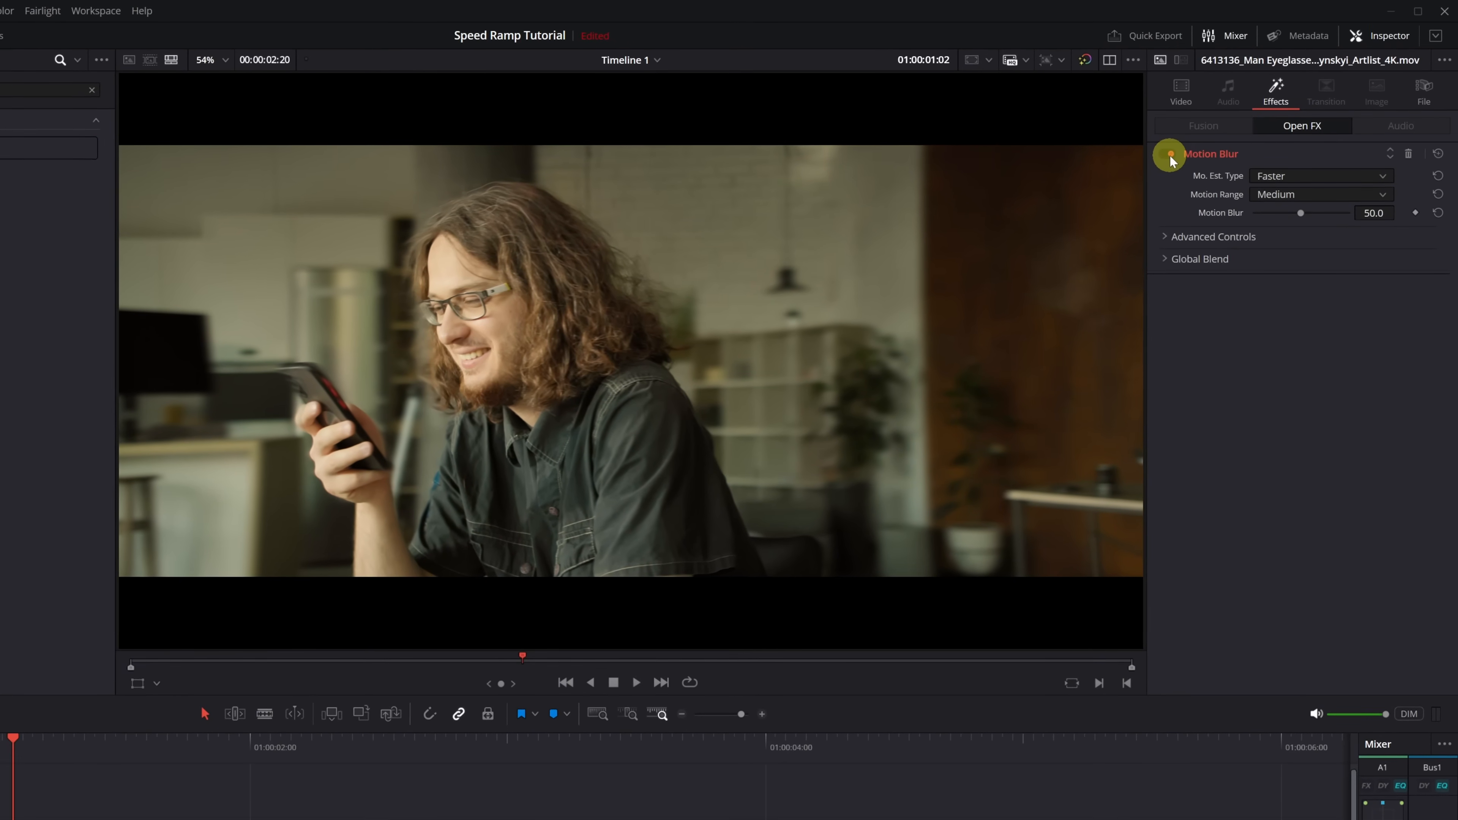
pyautogui.click(1169, 154)
# - Set the first fast piece's motion estimation type to Better and Motion Blur to 100, comparing the effect off and on
pyautogui.click(1383, 177)
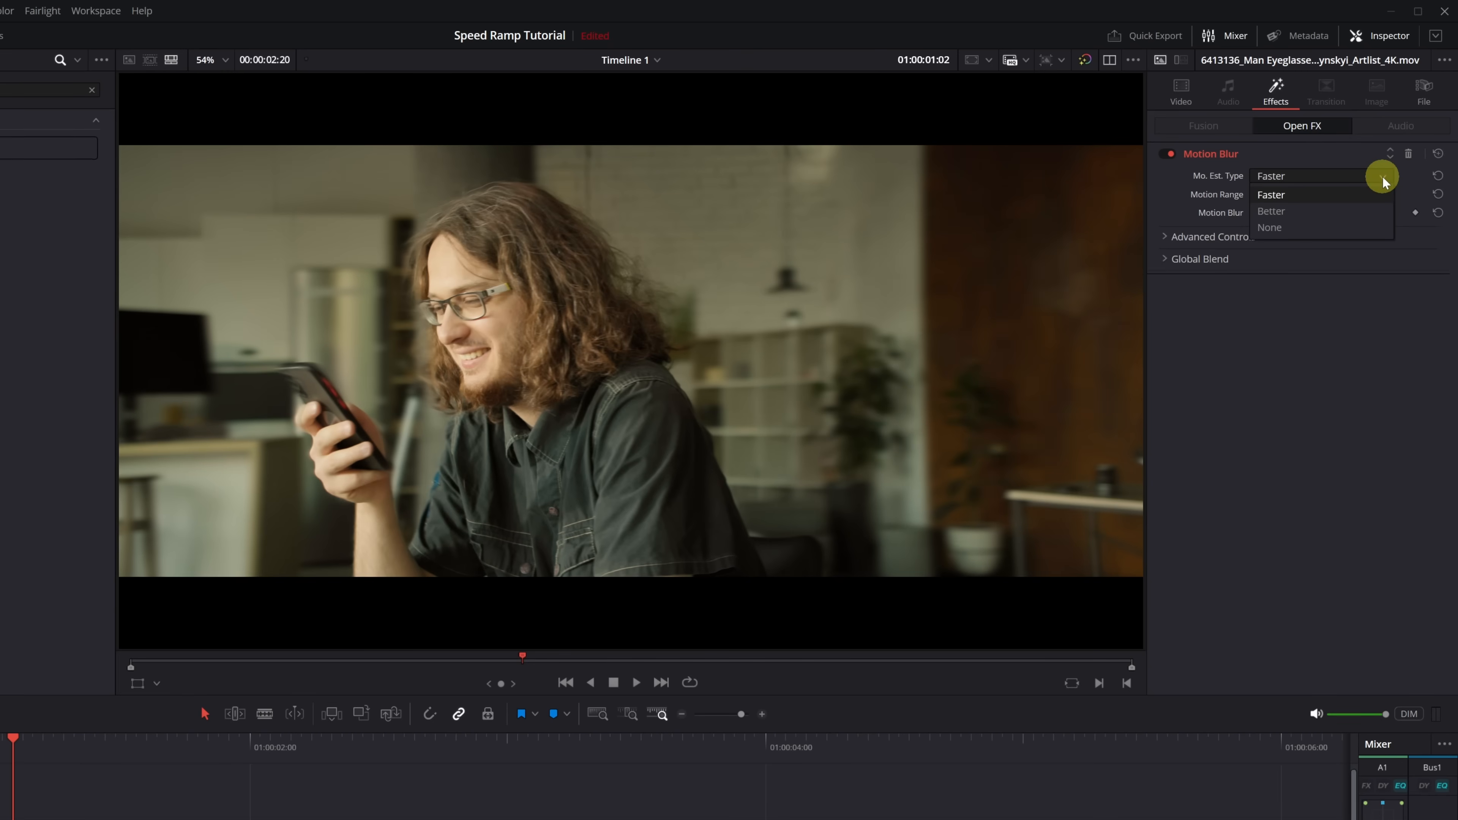
pyautogui.click(1271, 213)
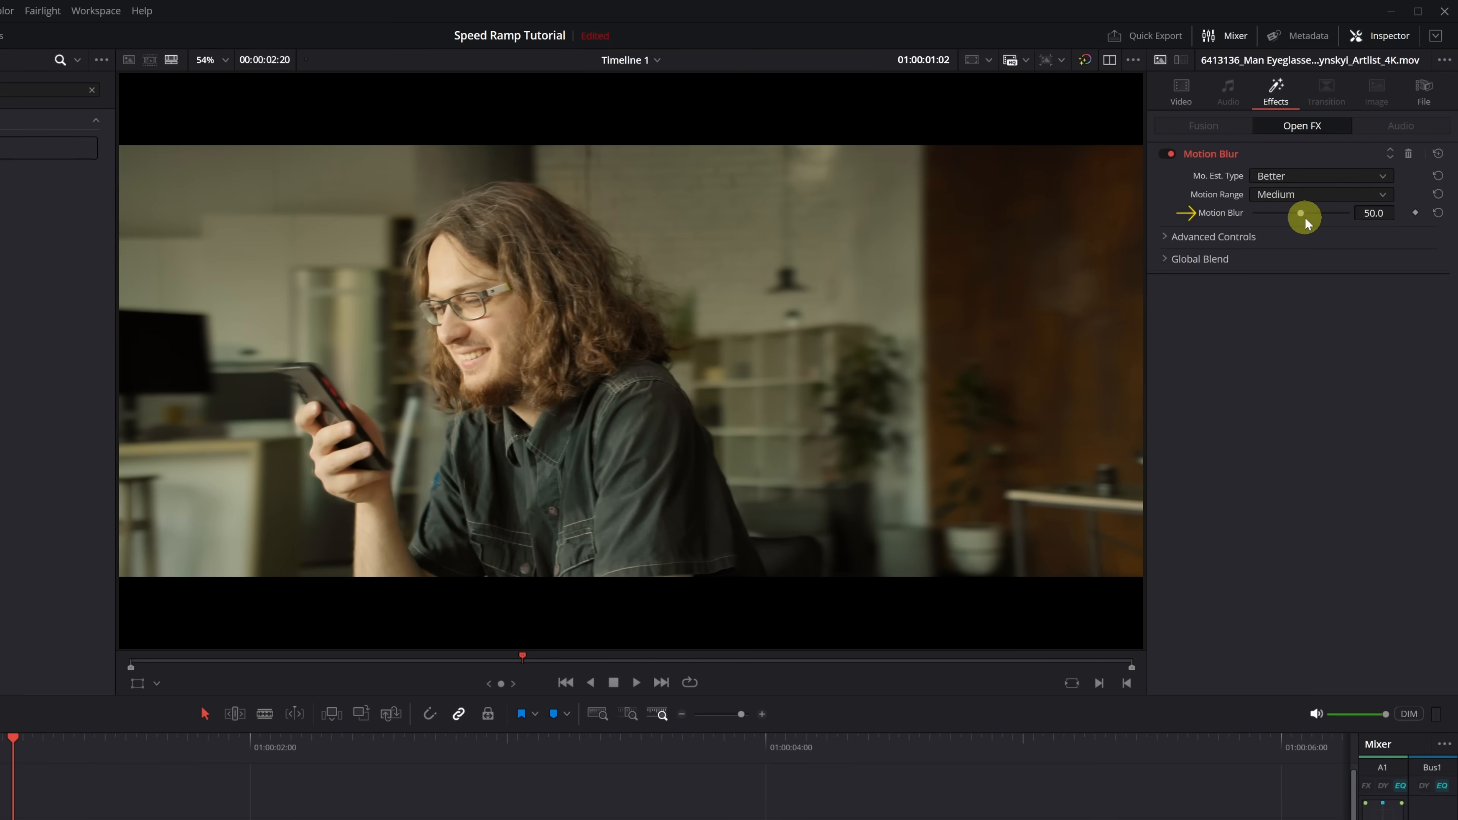
pyautogui.moveTo(1300, 213); pyautogui.dragTo(1366, 223)
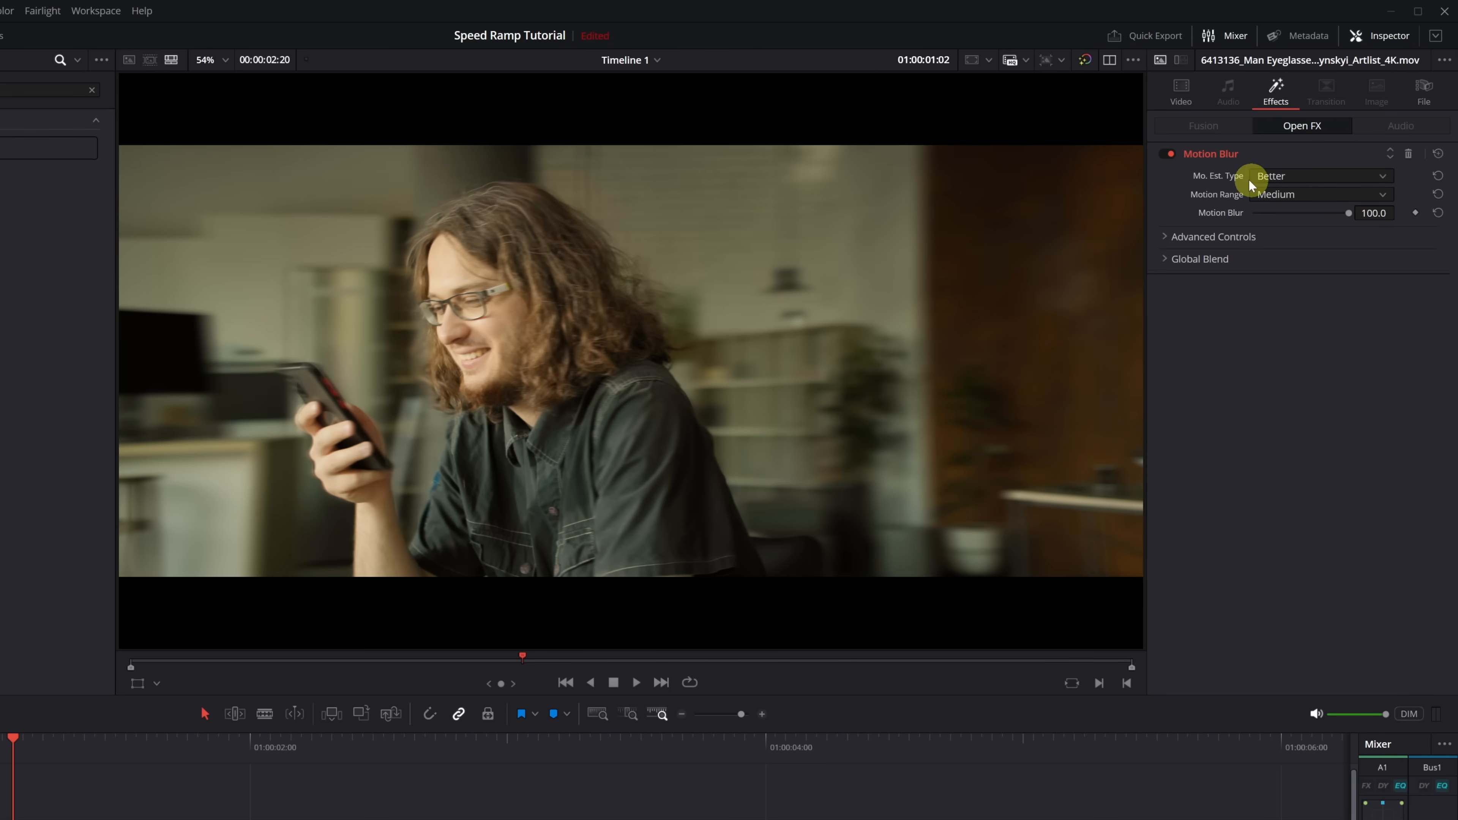
pyautogui.click(1169, 155)
pyautogui.click(1169, 155)
pyautogui.click(1168, 155)
pyautogui.click(1169, 155)
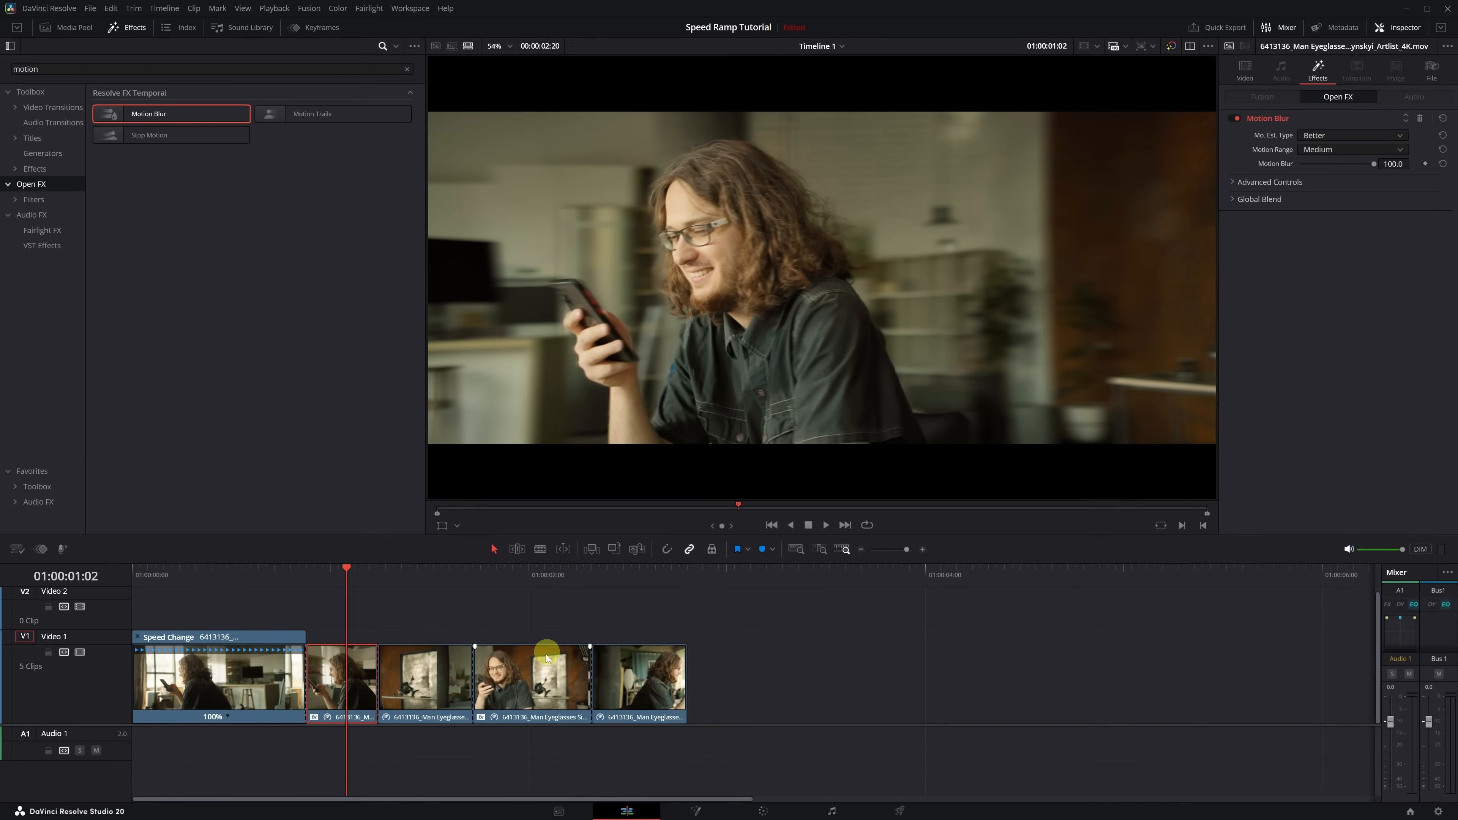
# - Set the second fast piece's motion estimation type to Better and Motion Blur to 100 at 01:00:02:00, and play the timeline from its start
pyautogui.click(457, 721)
pyautogui.click(529, 575)
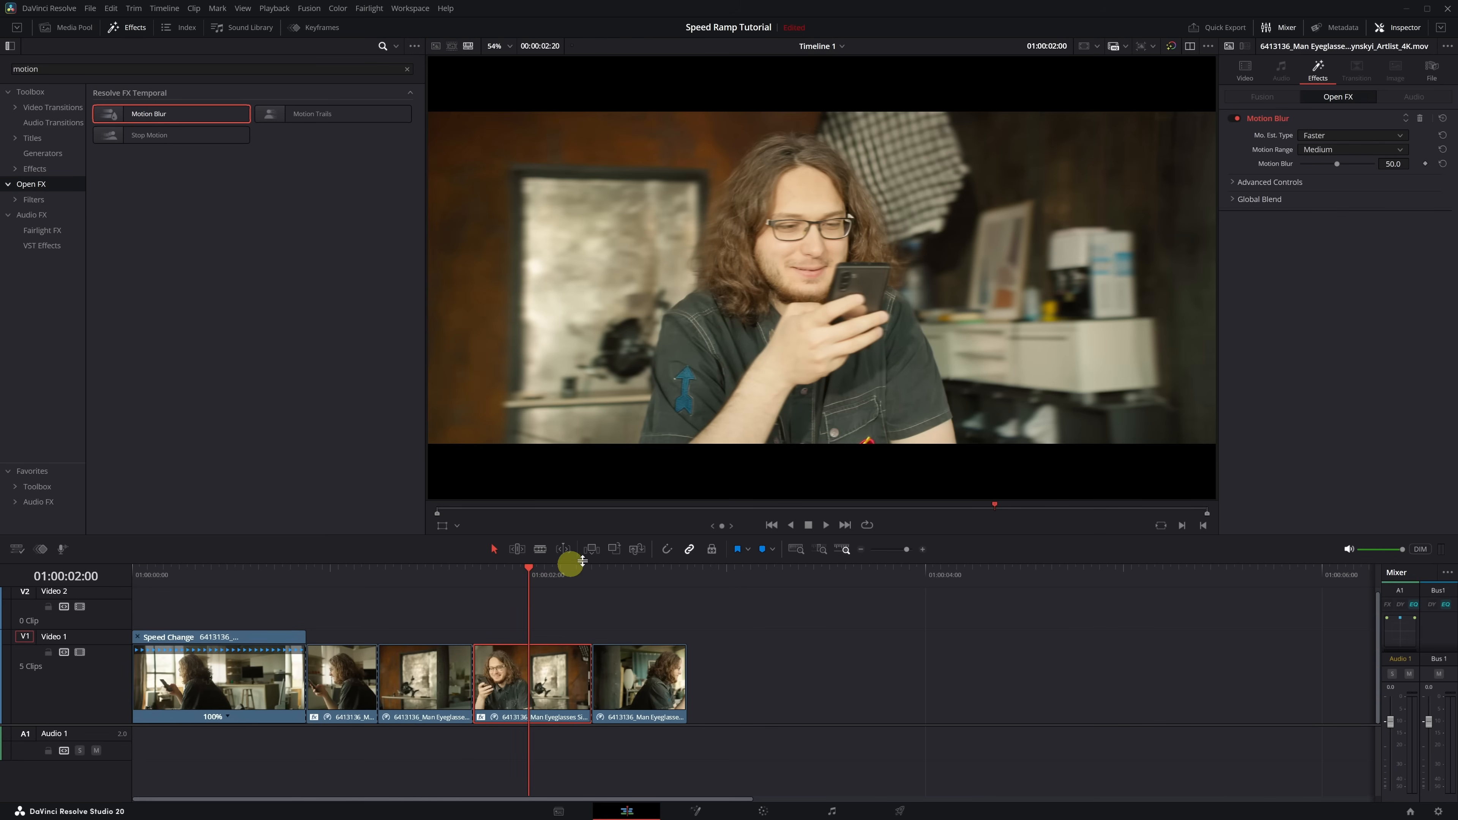
pyautogui.click(1399, 139)
pyautogui.click(1317, 162)
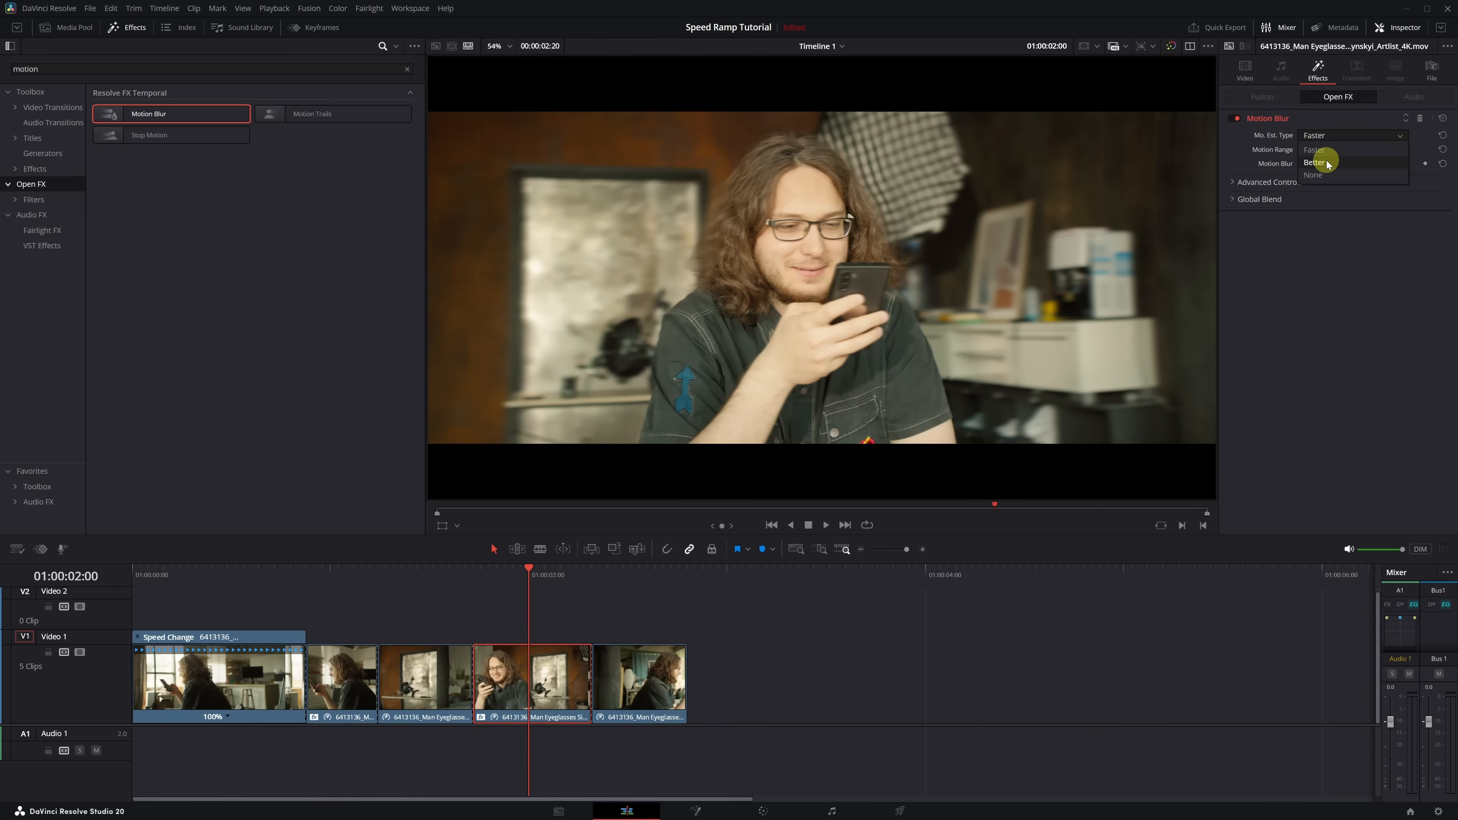
pyautogui.moveTo(1332, 166); pyautogui.dragTo(1378, 164)
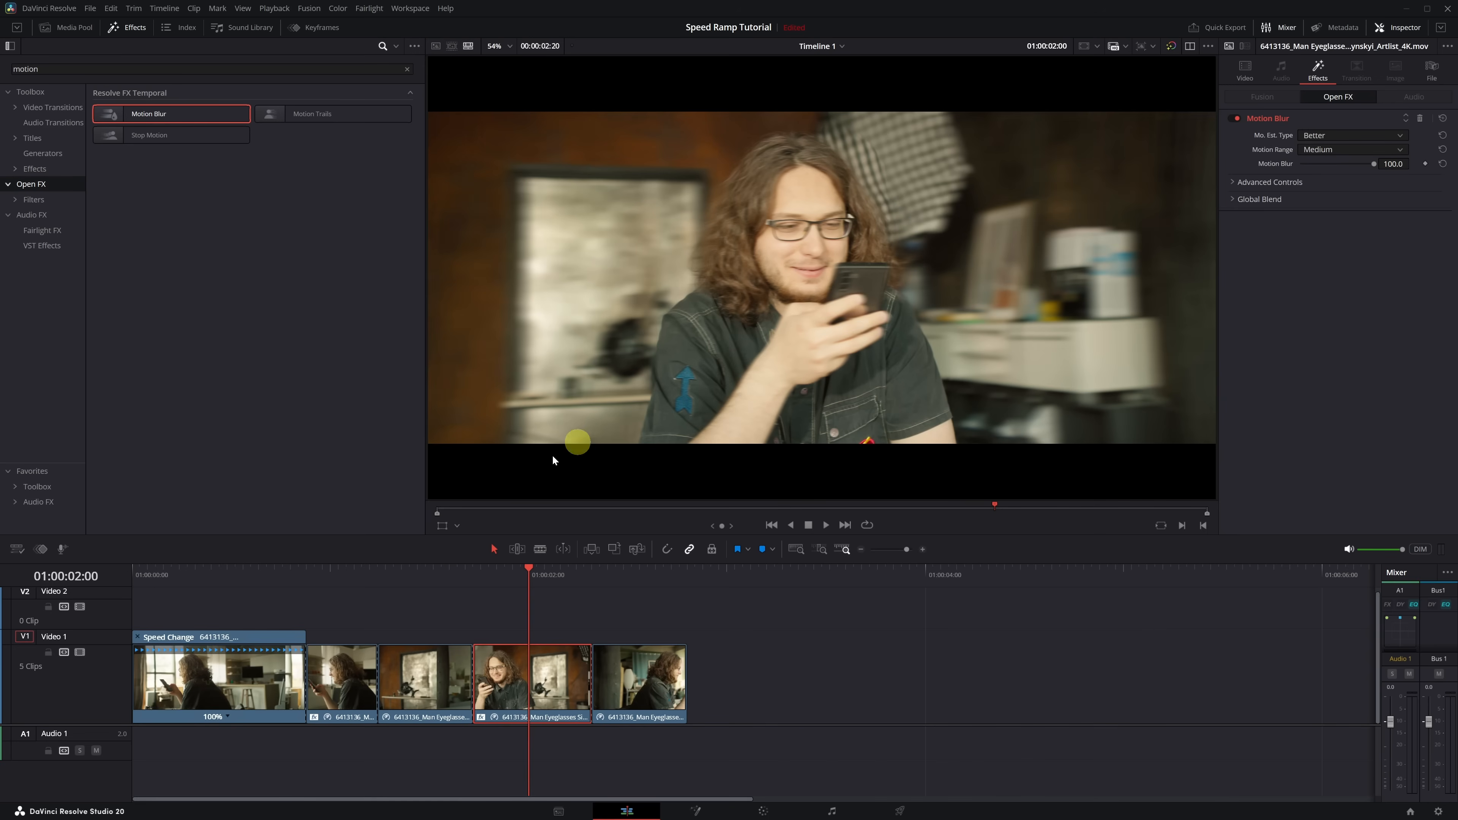
pyautogui.moveTo(156, 586); pyautogui.dragTo(147, 590)
pyautogui.press('space')
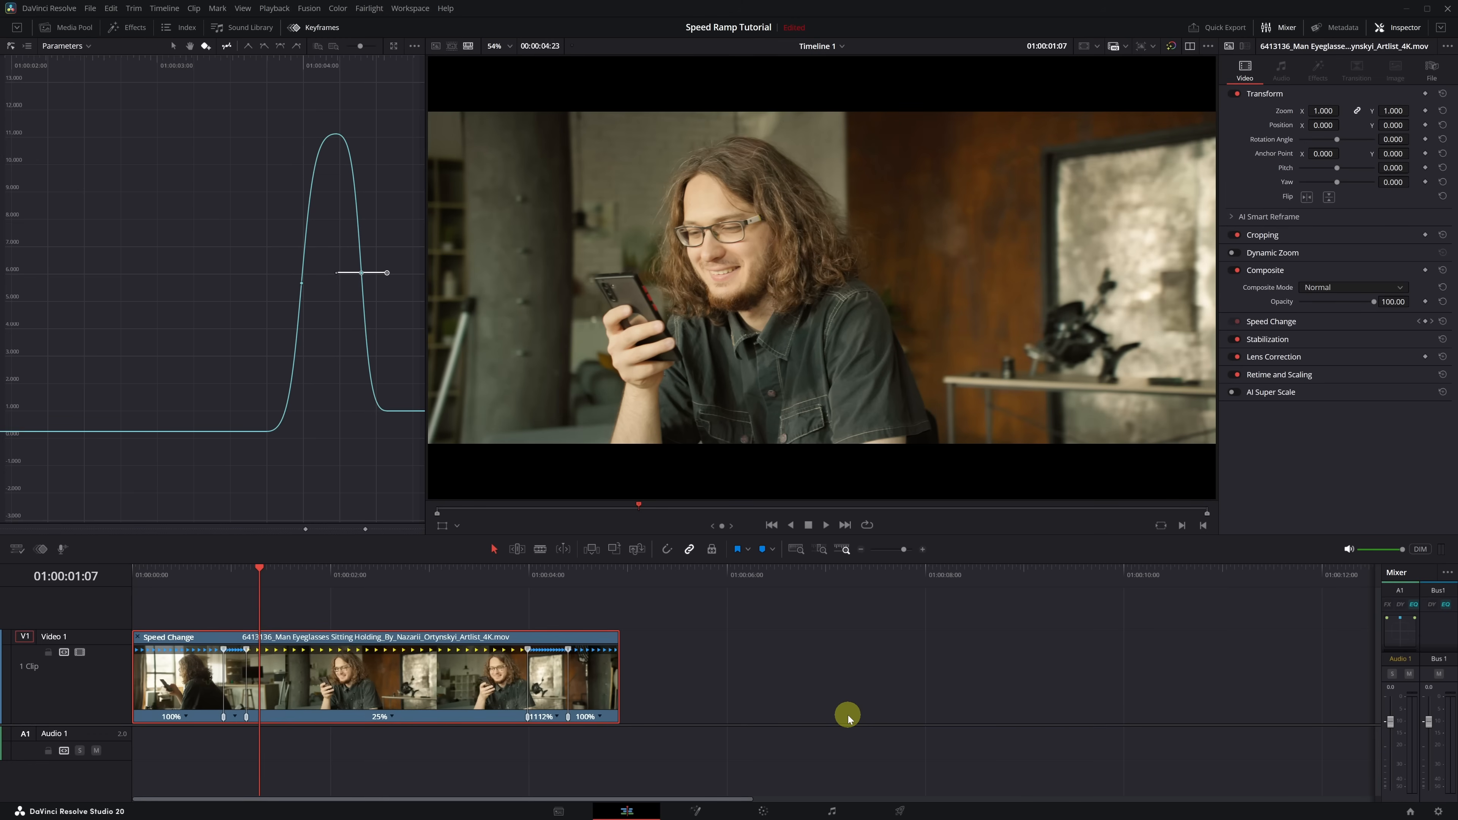
# - Play the version with the 25% slow-motion middle segment from 01:00:00:14 to review its speed ramp
pyautogui.click(224, 580)
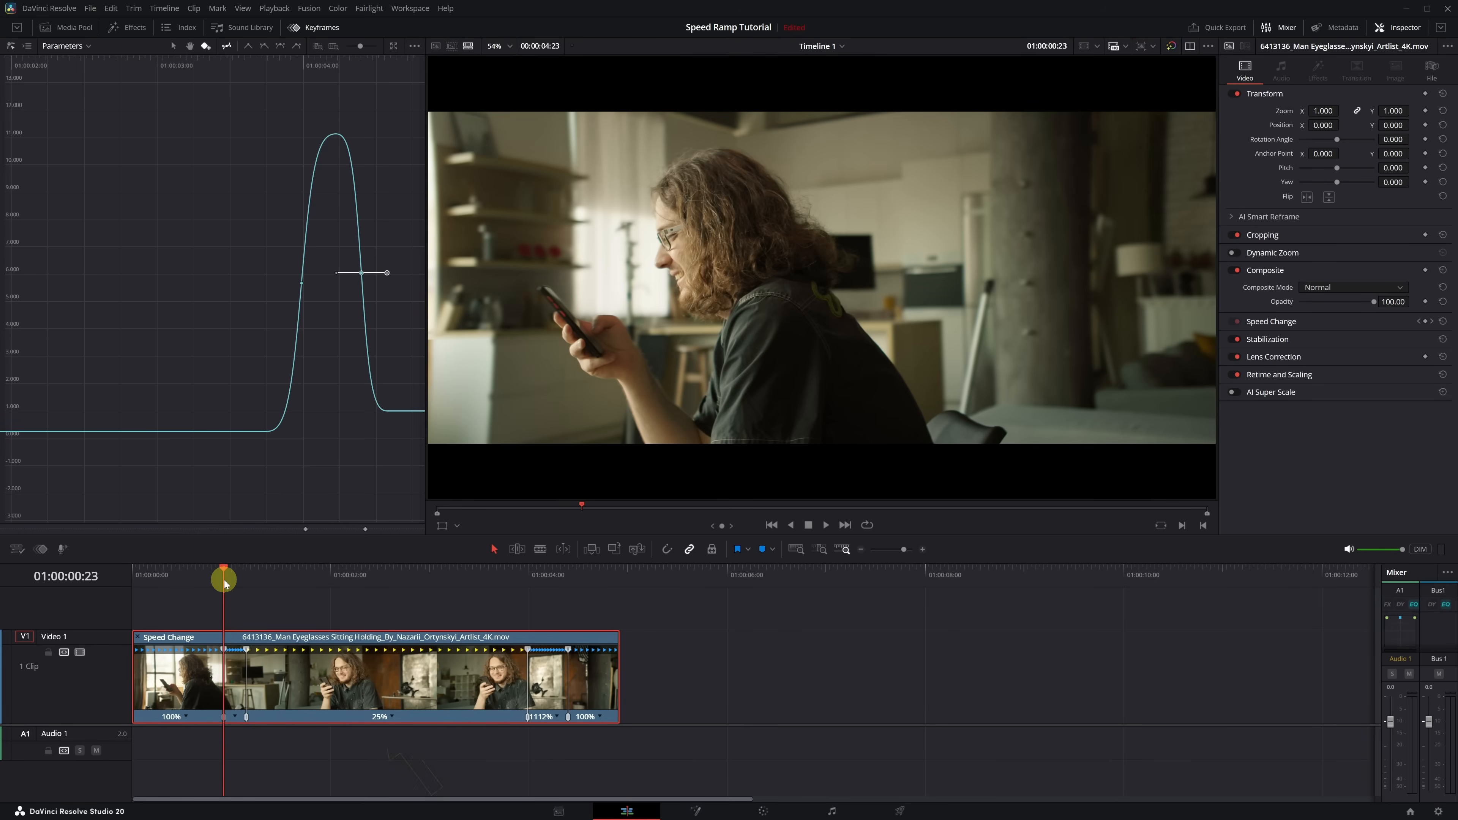
pyautogui.moveTo(224, 580); pyautogui.dragTo(188, 580)
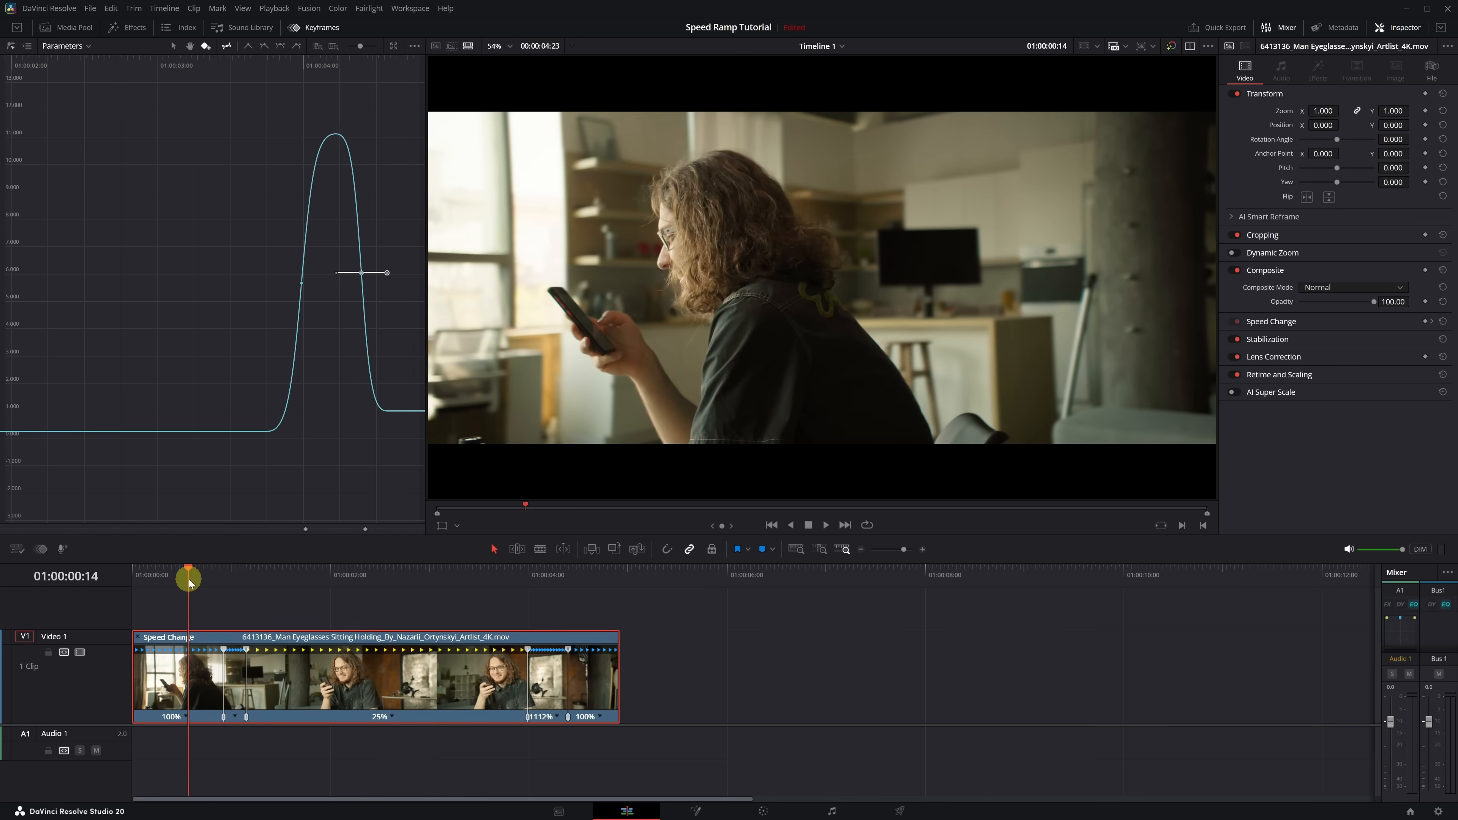
pyautogui.press('space')
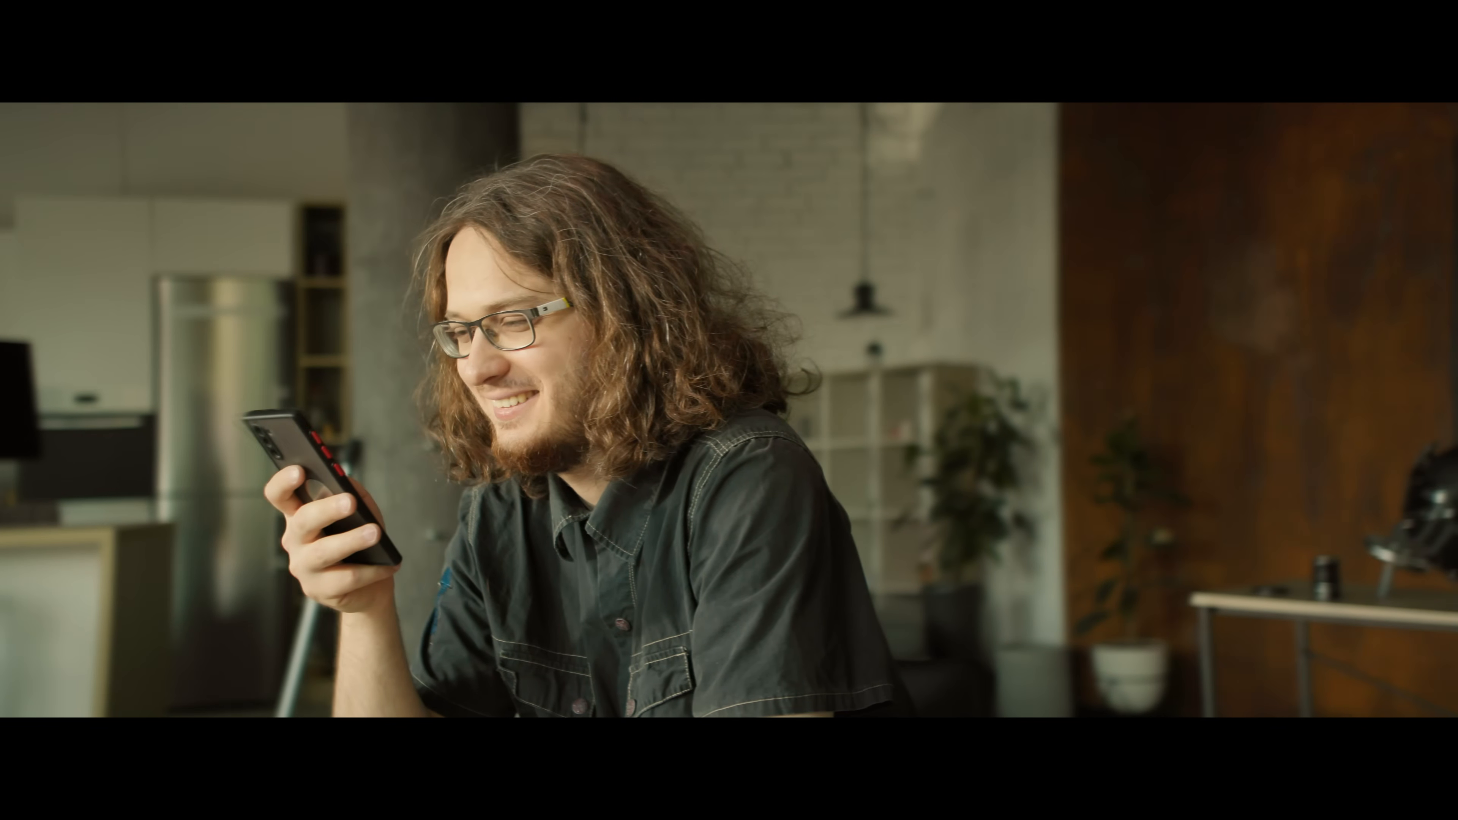
# - Place the playhead at 01:00:01:19 in the 25% segment and set the clip's Retime Process to Optical Flow
pyautogui.click(260, 585)
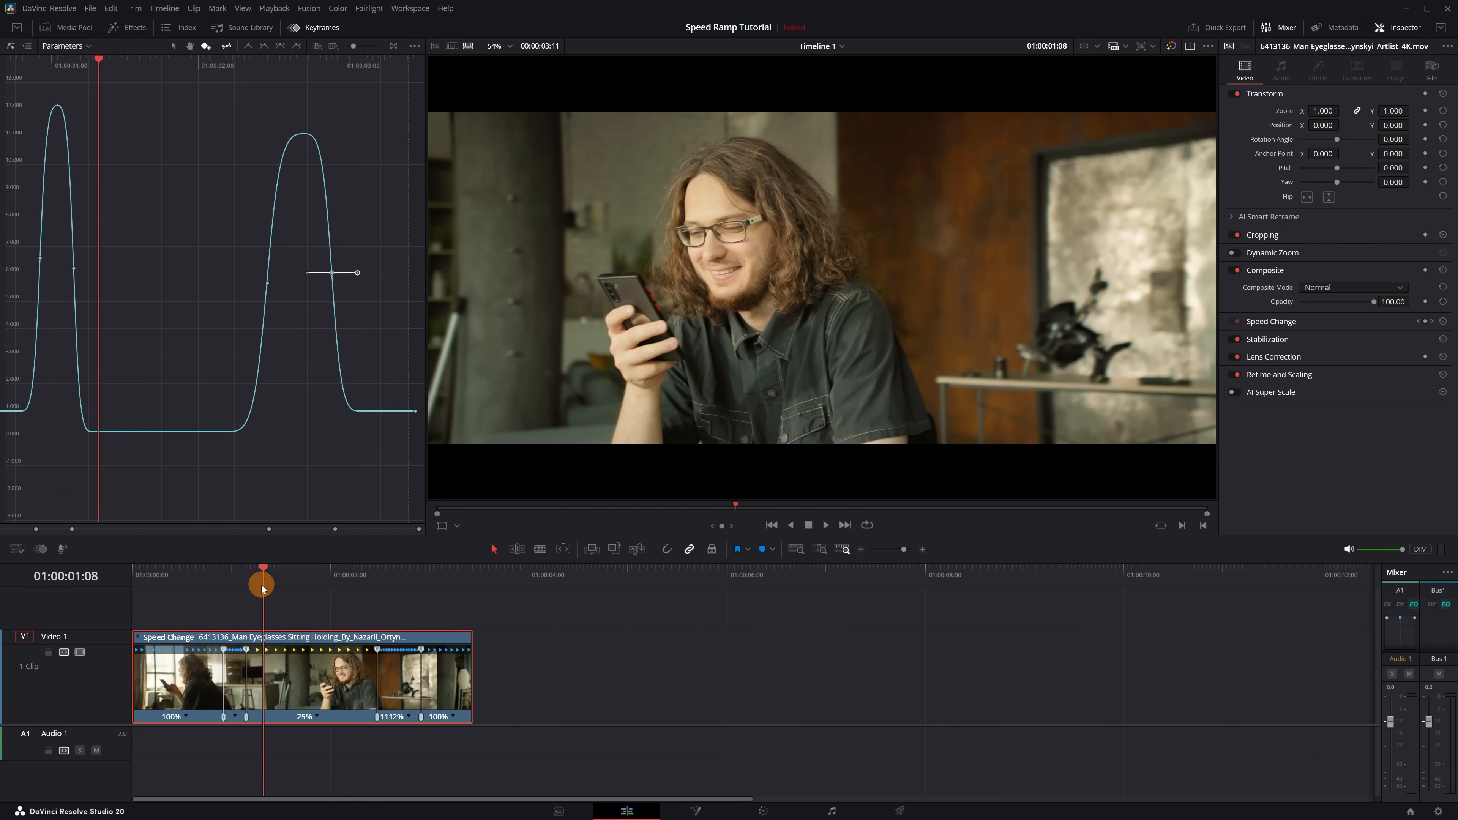
pyautogui.moveTo(260, 585); pyautogui.dragTo(309, 595)
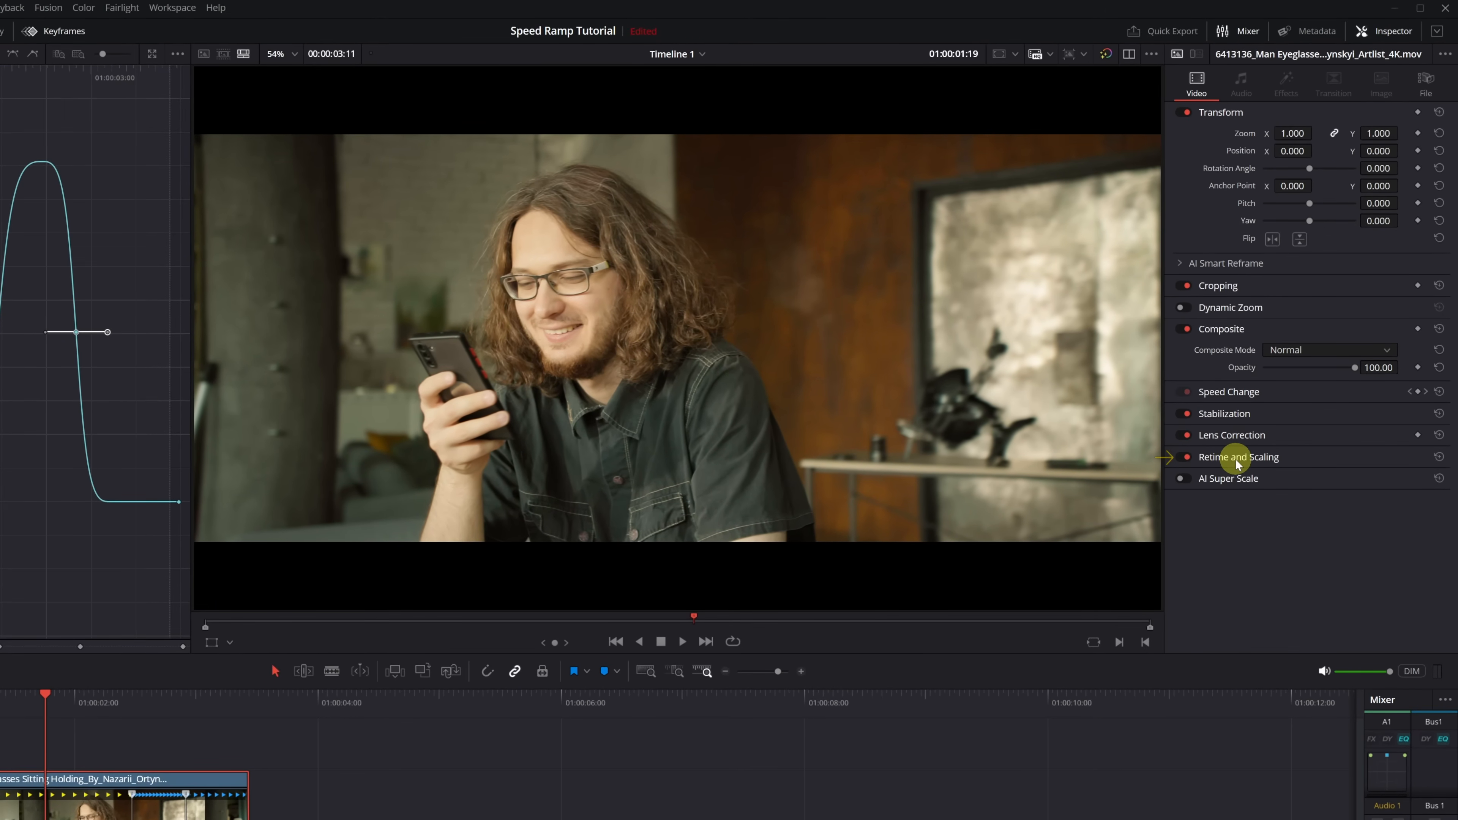
pyautogui.click(1236, 458)
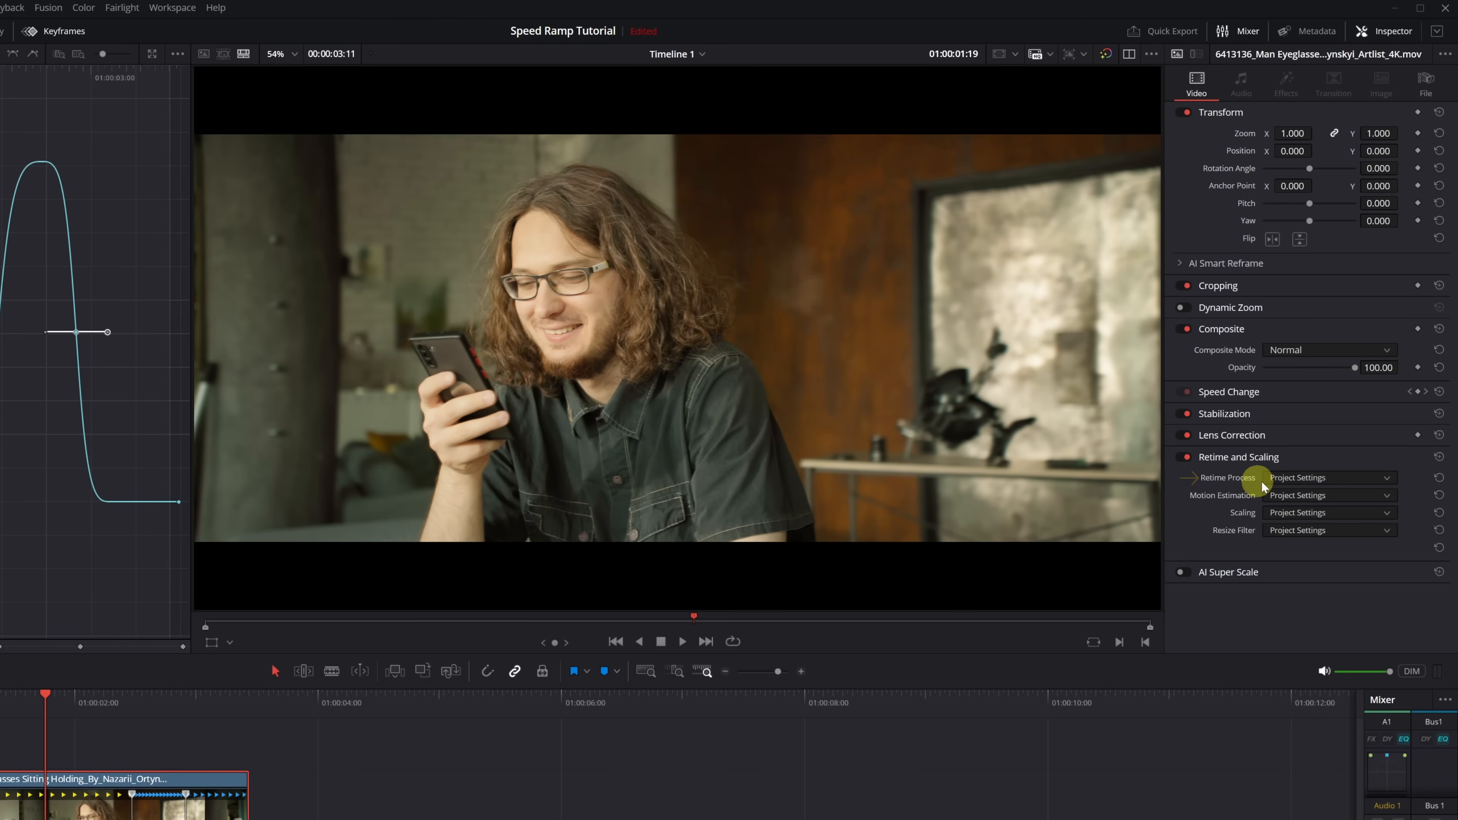
pyautogui.click(1384, 480)
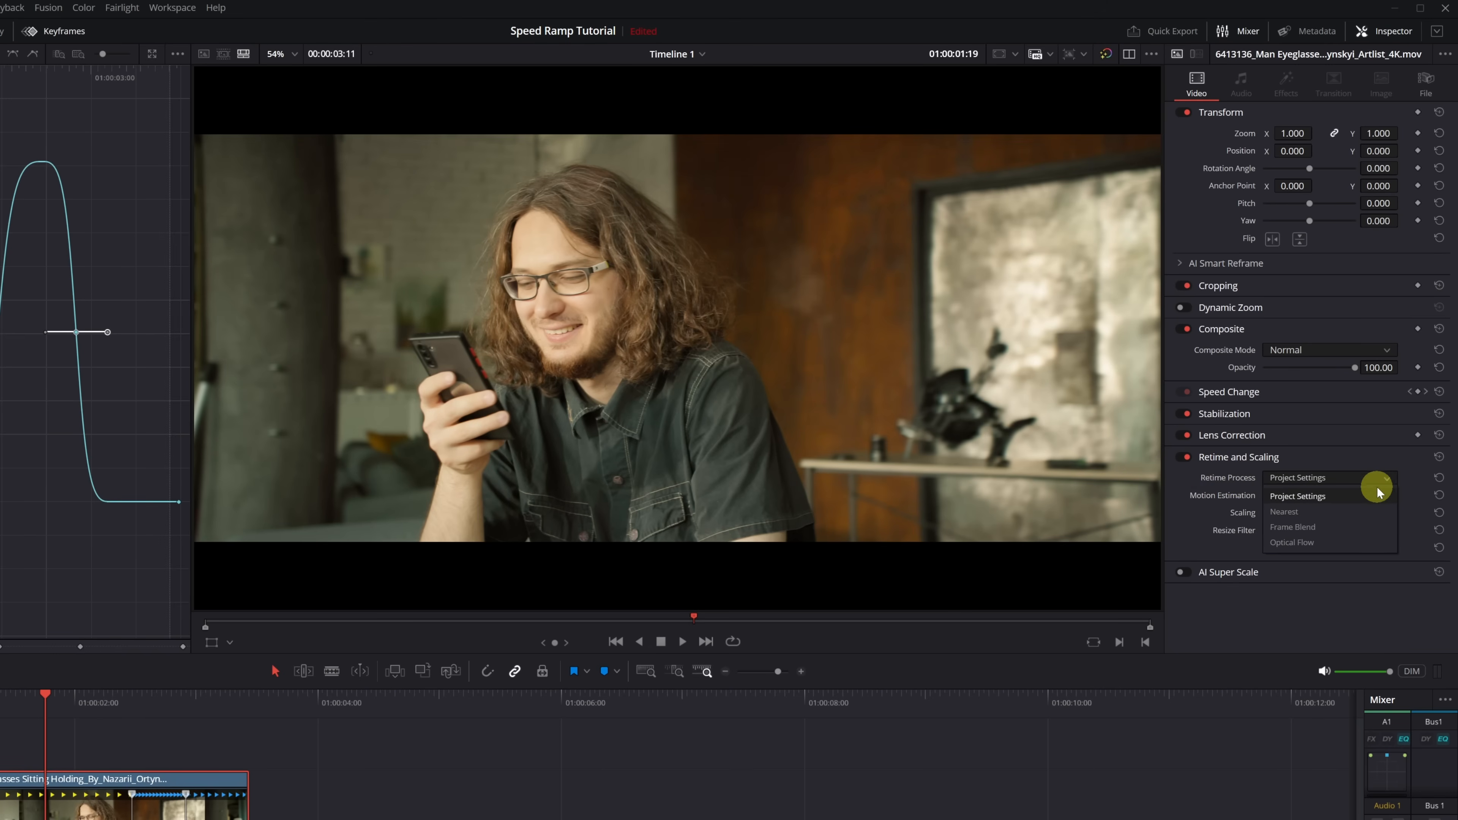
pyautogui.click(1286, 546)
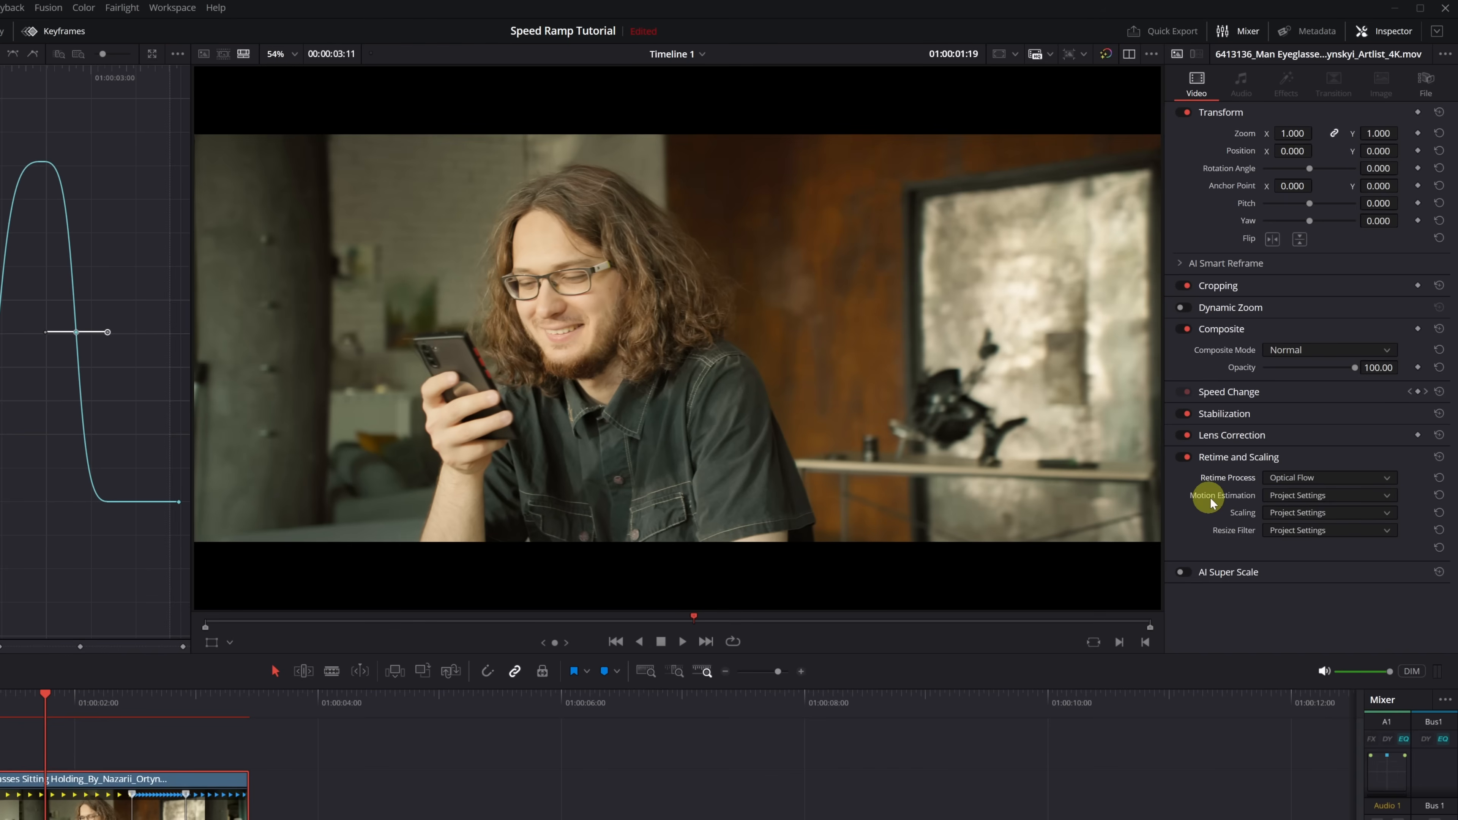
# - Set the clip's Motion Estimation to AI Speed Warp Better and play the speed ramp from 01:00:00:14
pyautogui.click(1386, 498)
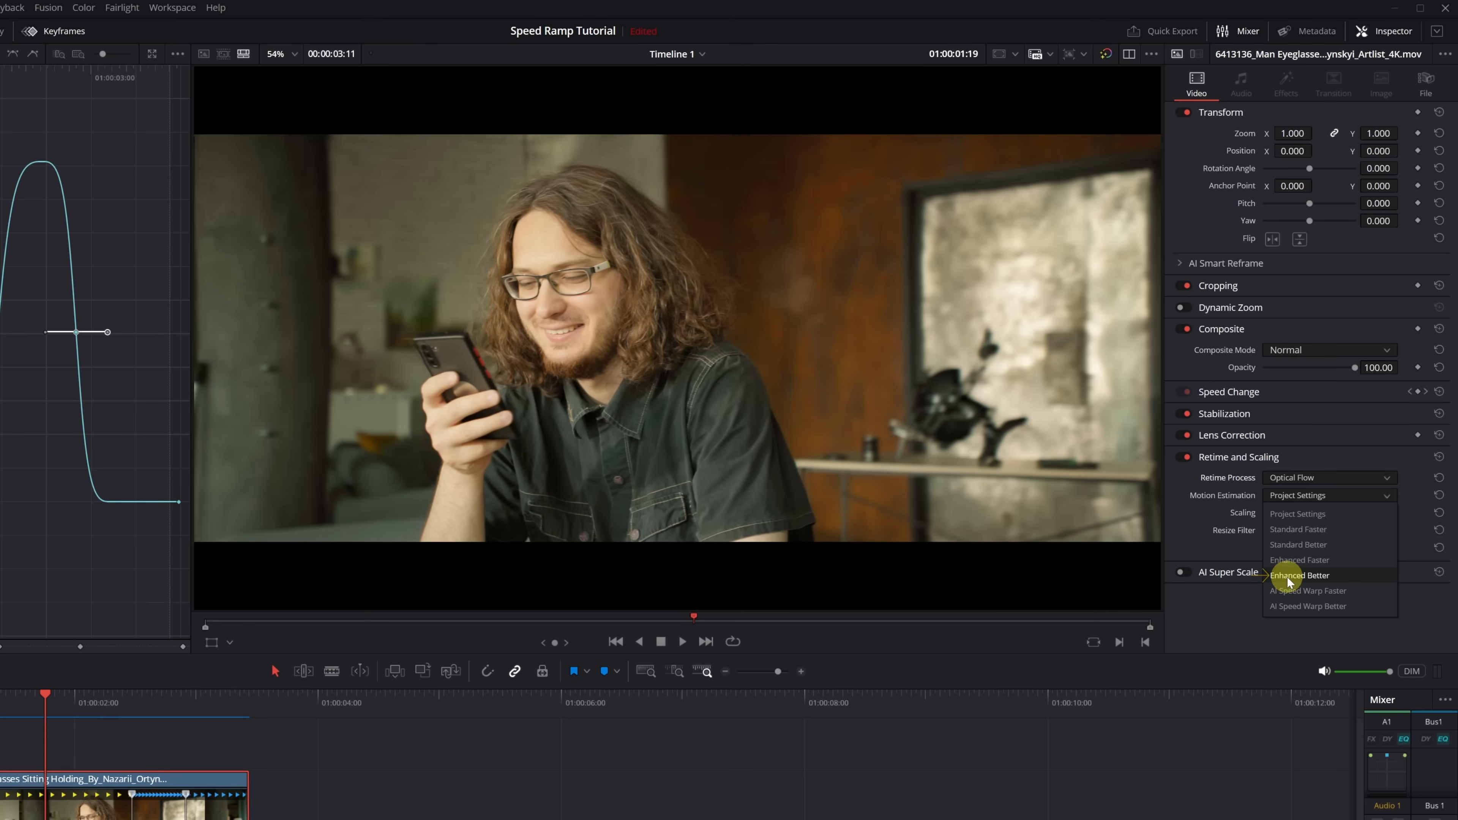
pyautogui.click(1292, 608)
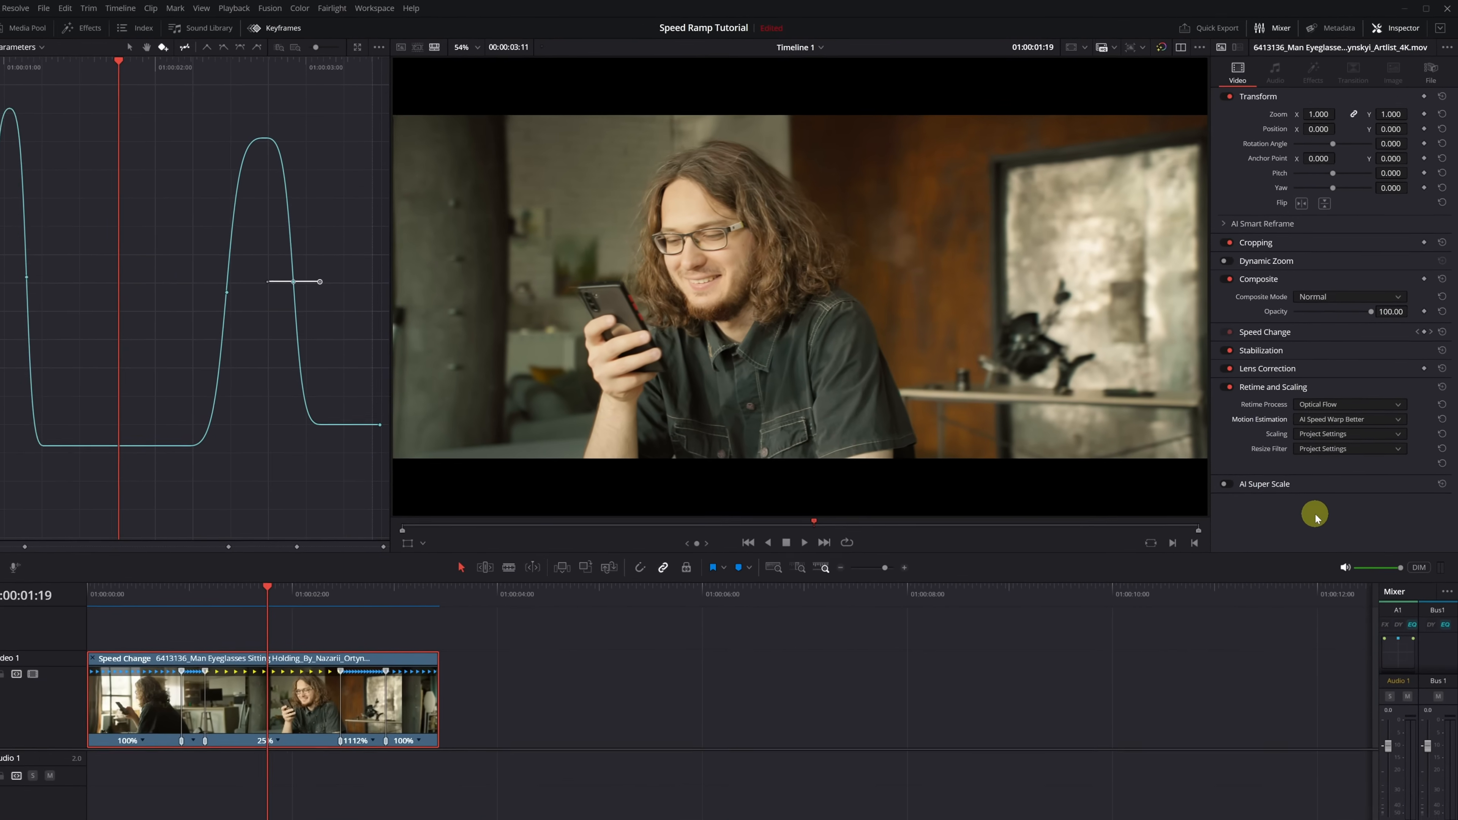
pyautogui.moveTo(276, 593); pyautogui.dragTo(189, 580)
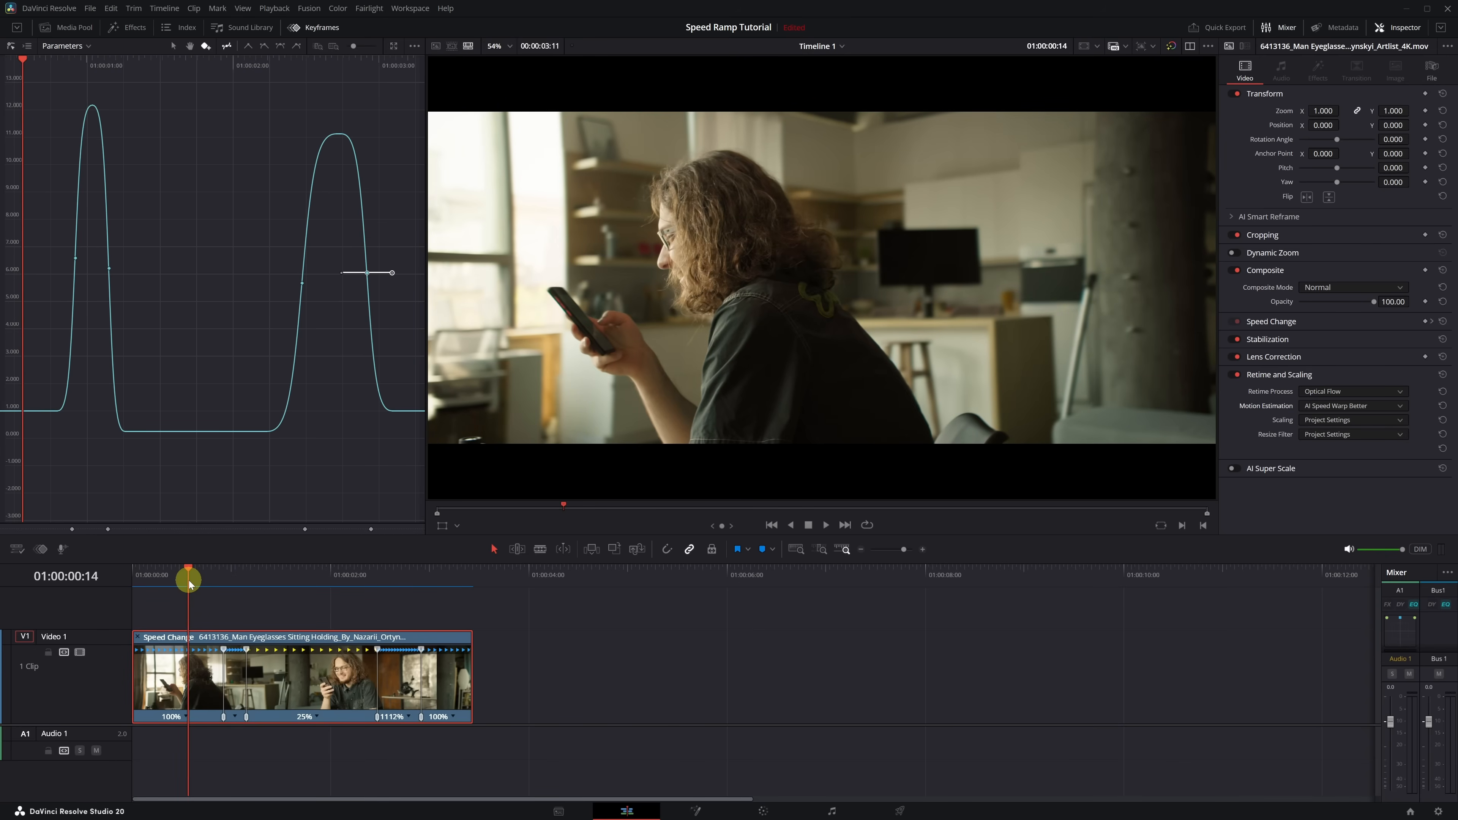
pyautogui.press('space')
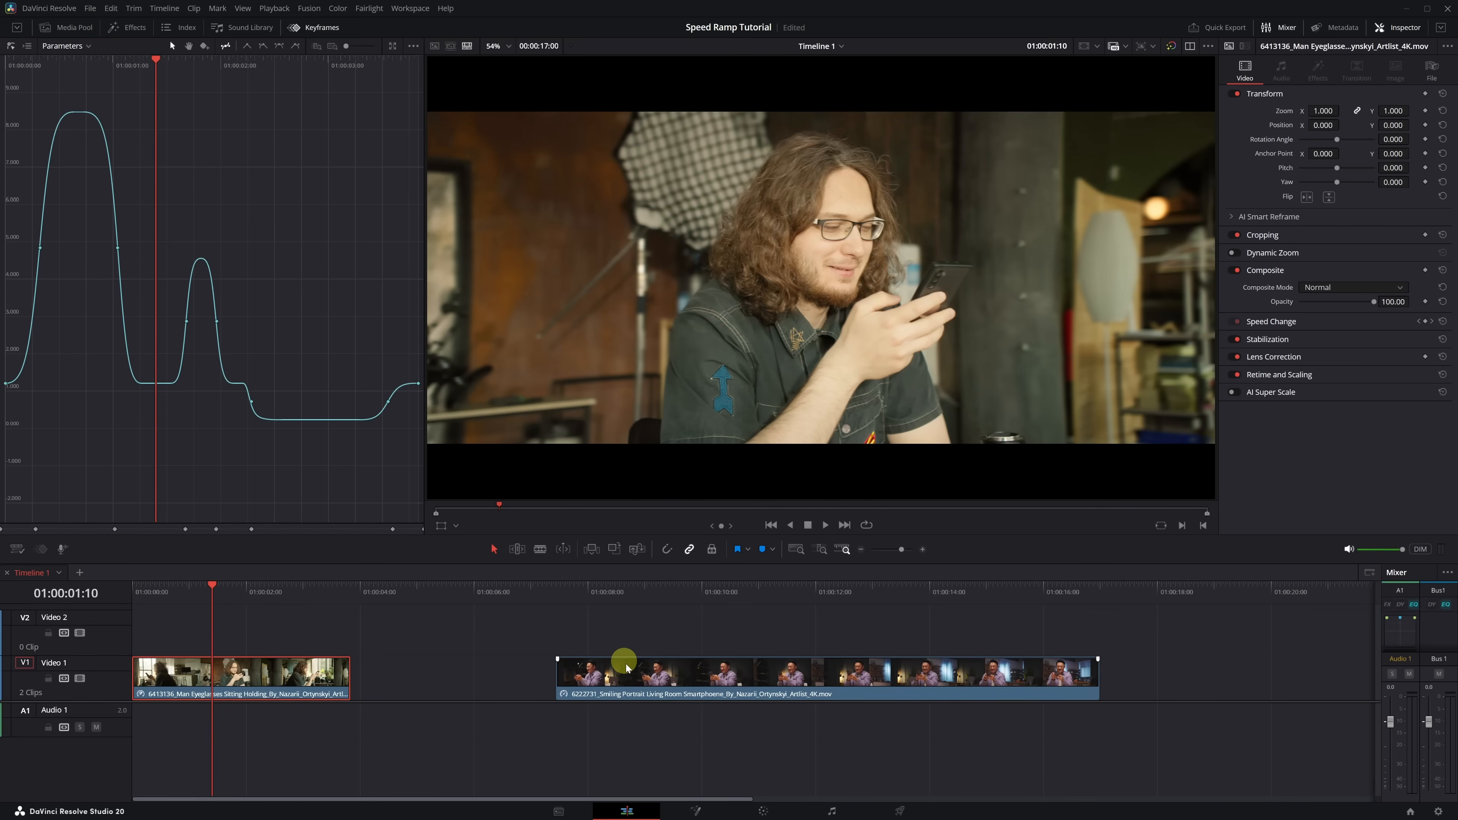
# - Copy the speed-ramped first clip and paste only its Retime Effects onto the second clip, with keyframes set to Maintain Timing
pyautogui.rightClick(274, 678)
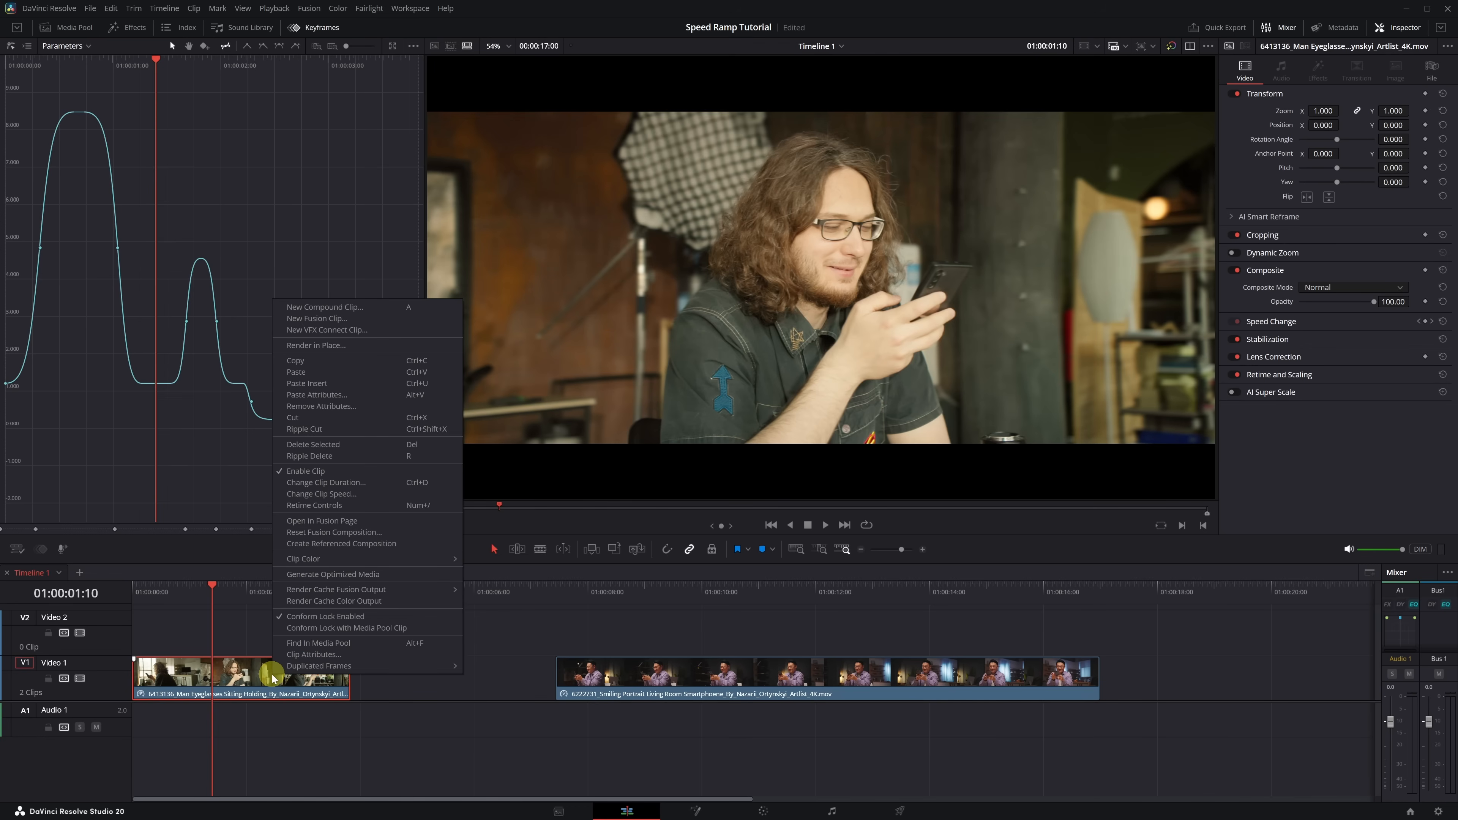
pyautogui.click(328, 361)
pyautogui.click(597, 592)
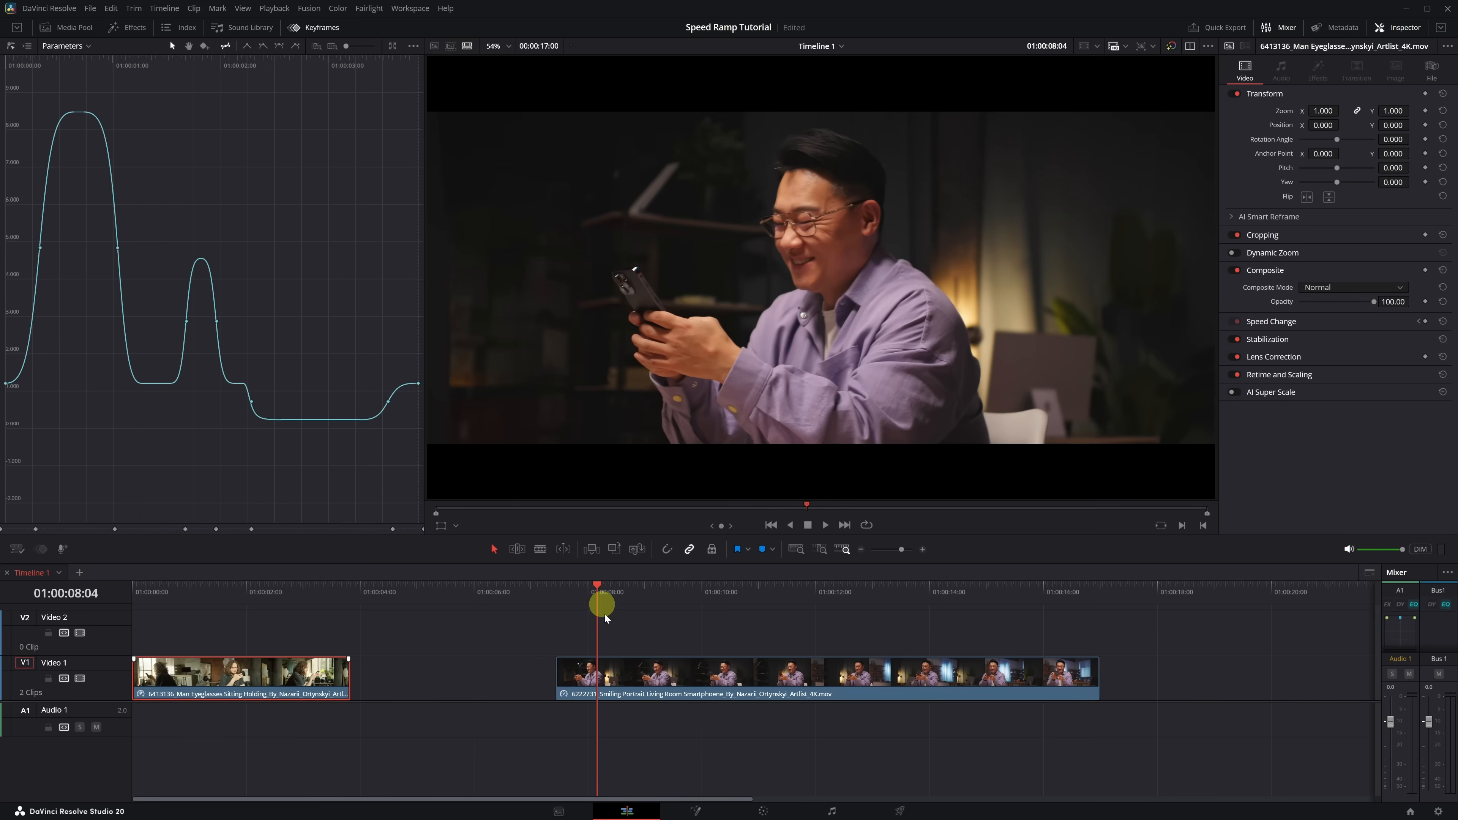
pyautogui.click(628, 680)
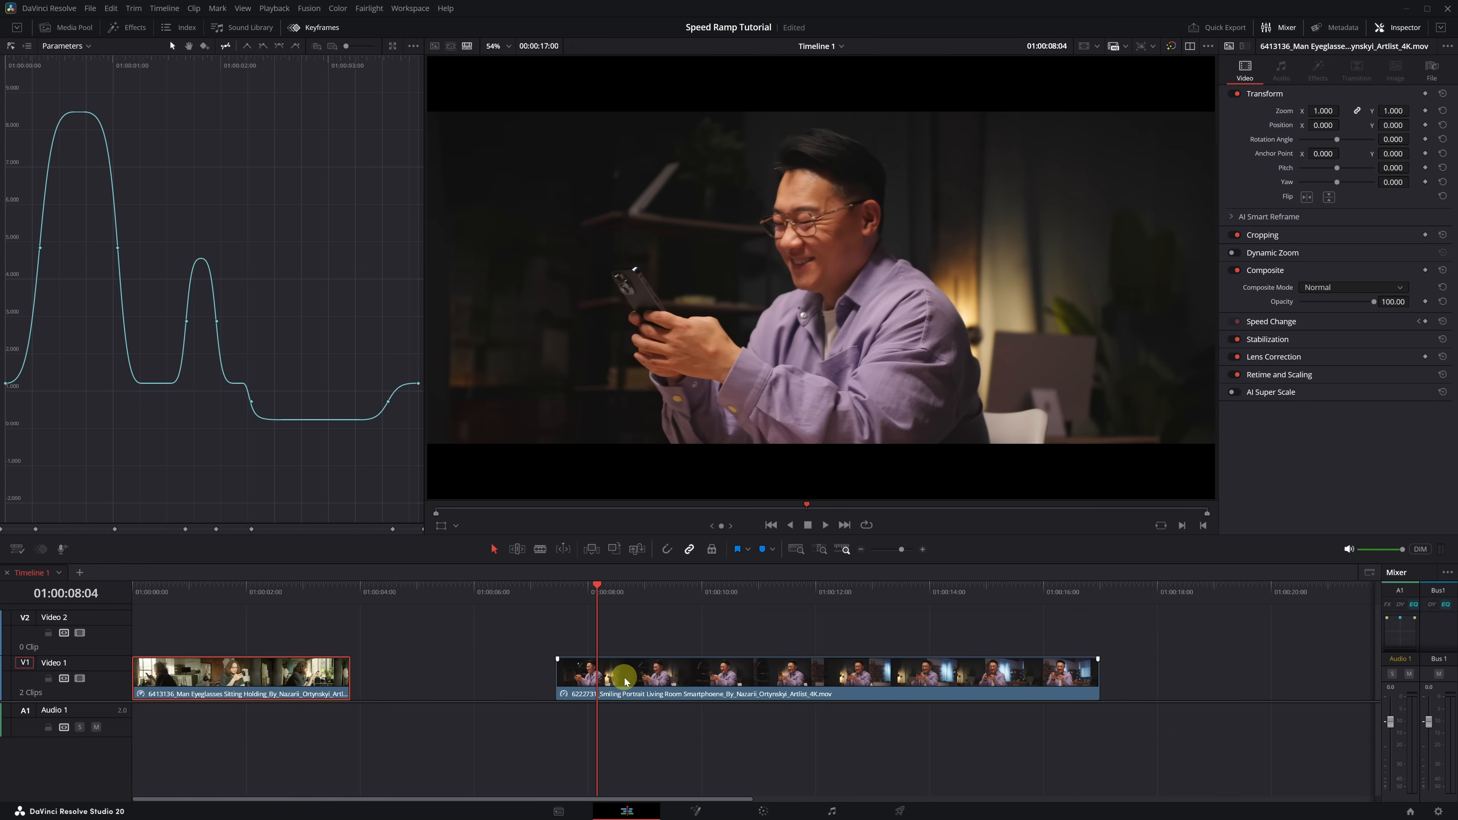
pyautogui.rightClick(626, 680)
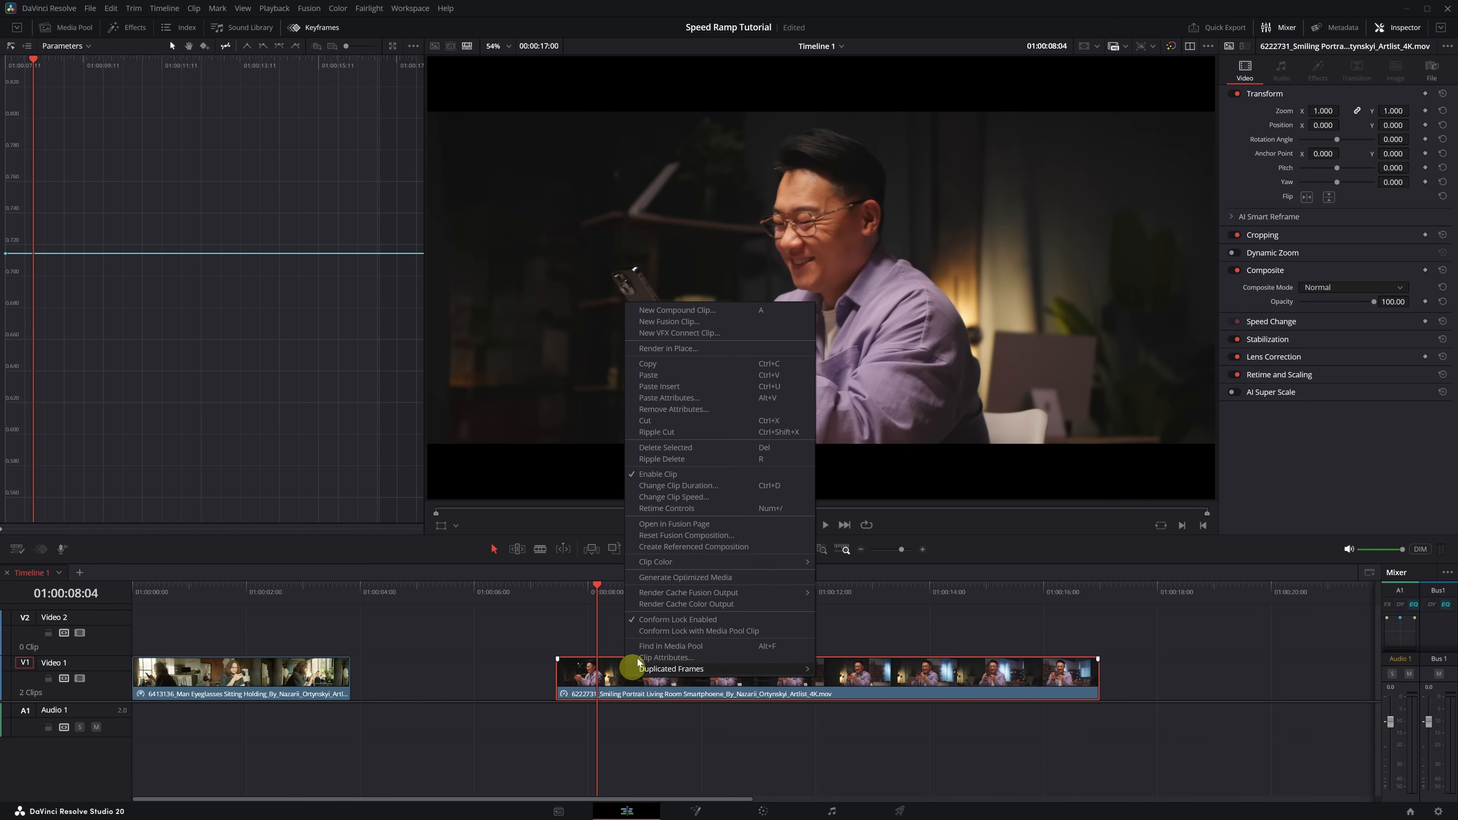
pyautogui.click(669, 397)
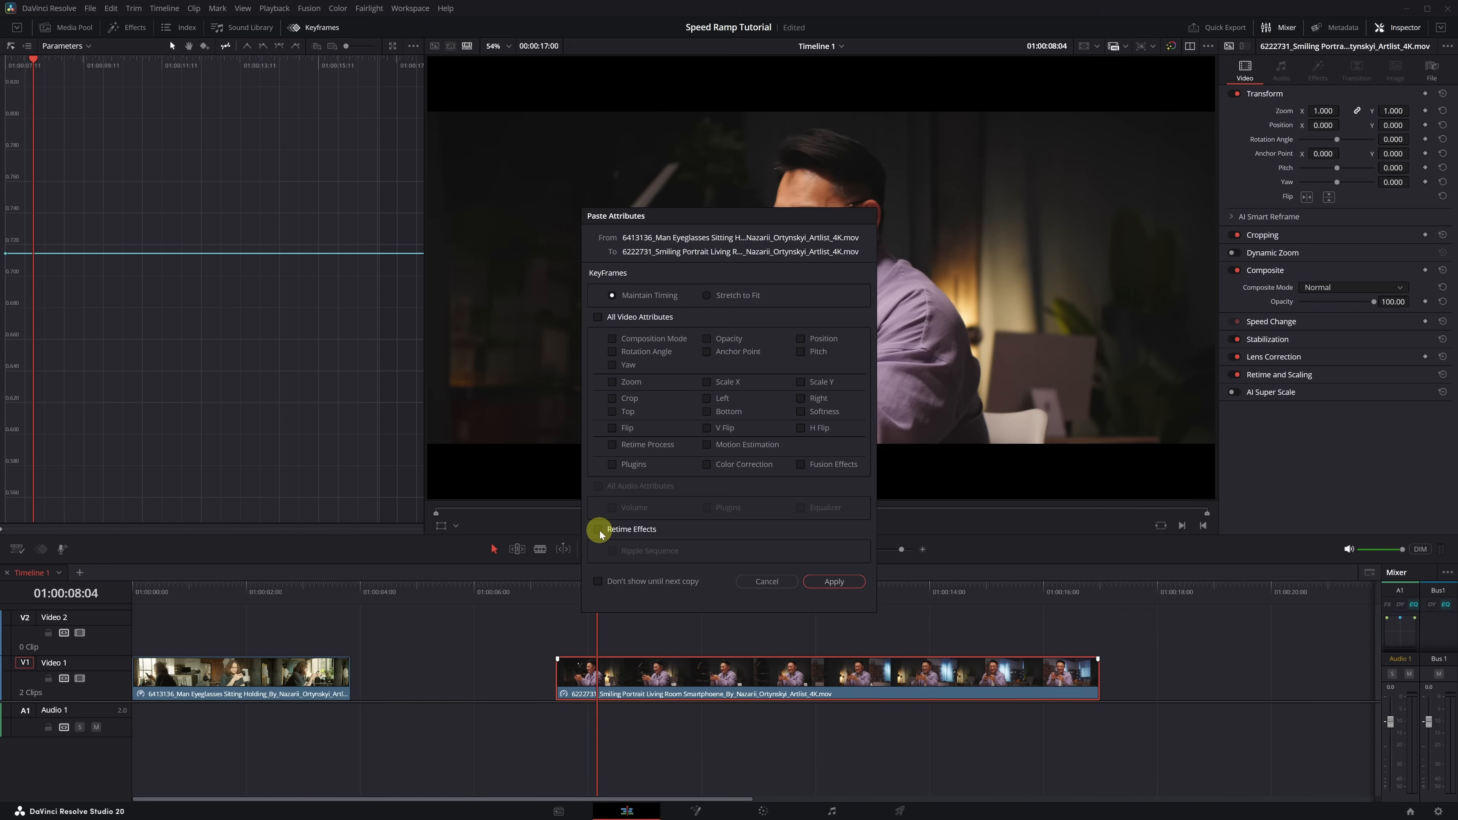
pyautogui.click(832, 583)
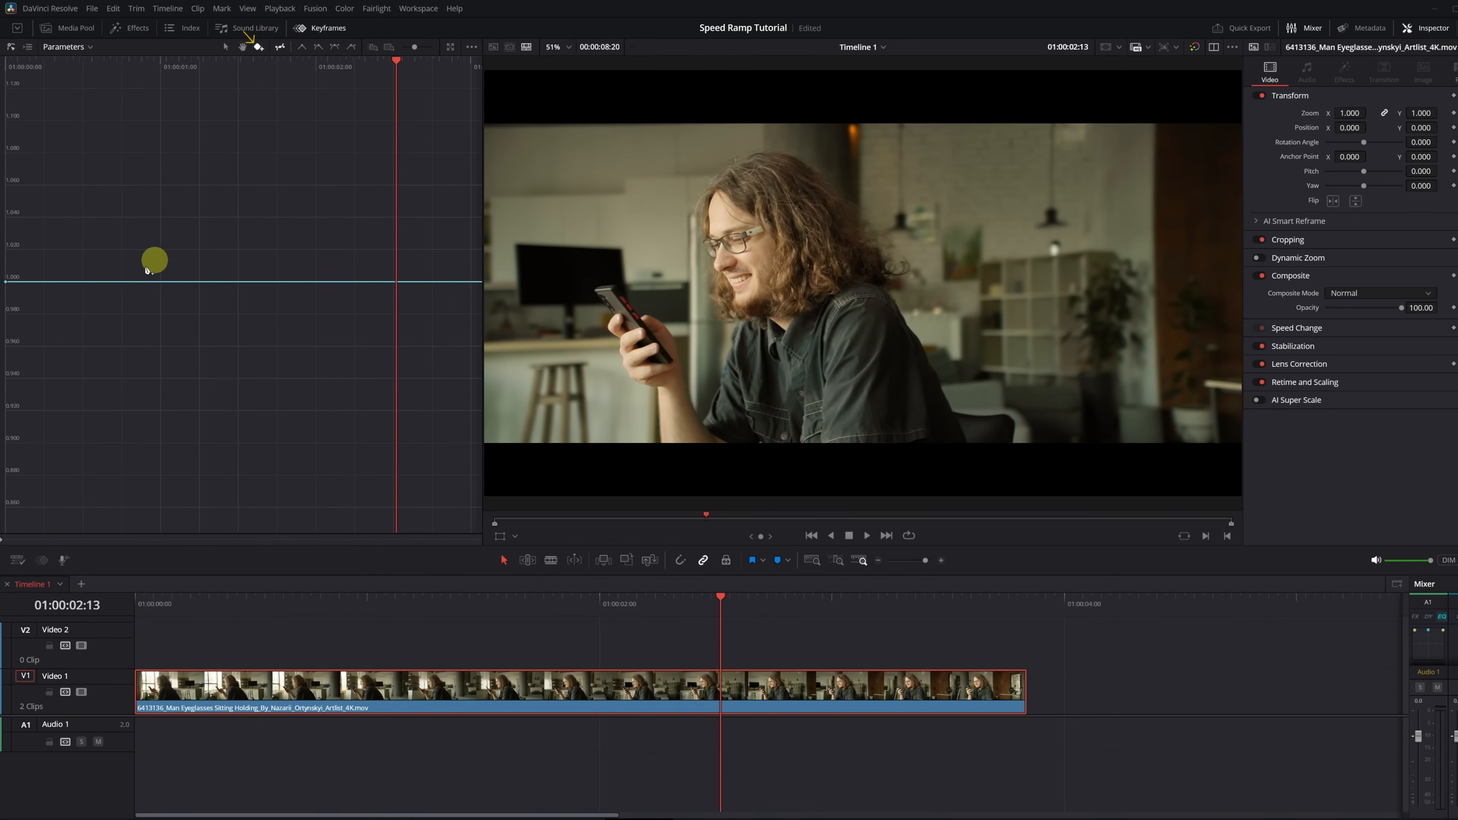
# - Add two Retime Speed keyframes at about 0.8 and 1.5 seconds and lower the curve segment between them
pyautogui.click(157, 343)
pyautogui.click(232, 277)
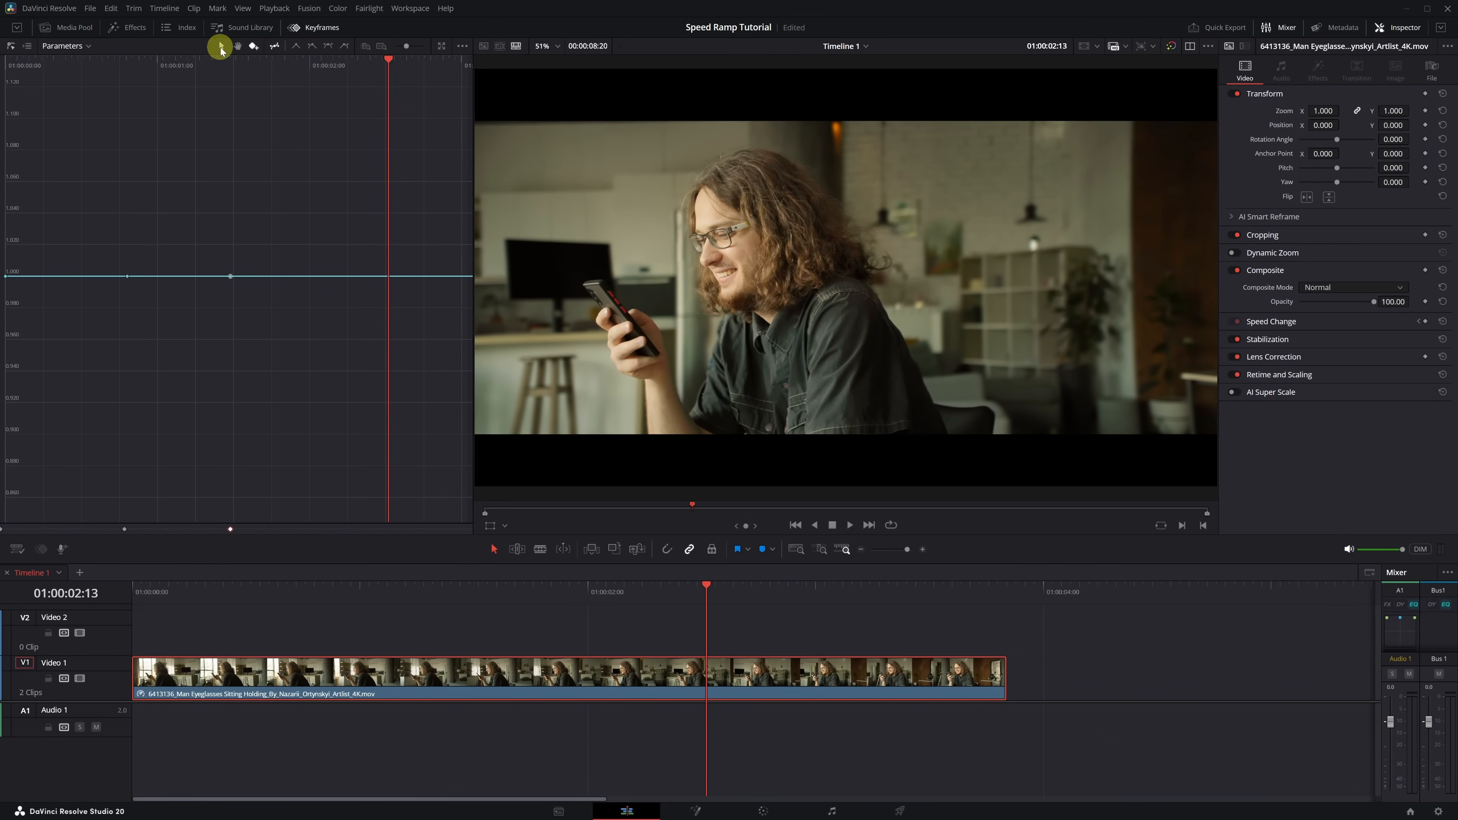
pyautogui.click(221, 45)
pyautogui.moveTo(174, 276); pyautogui.dragTo(177, 379)
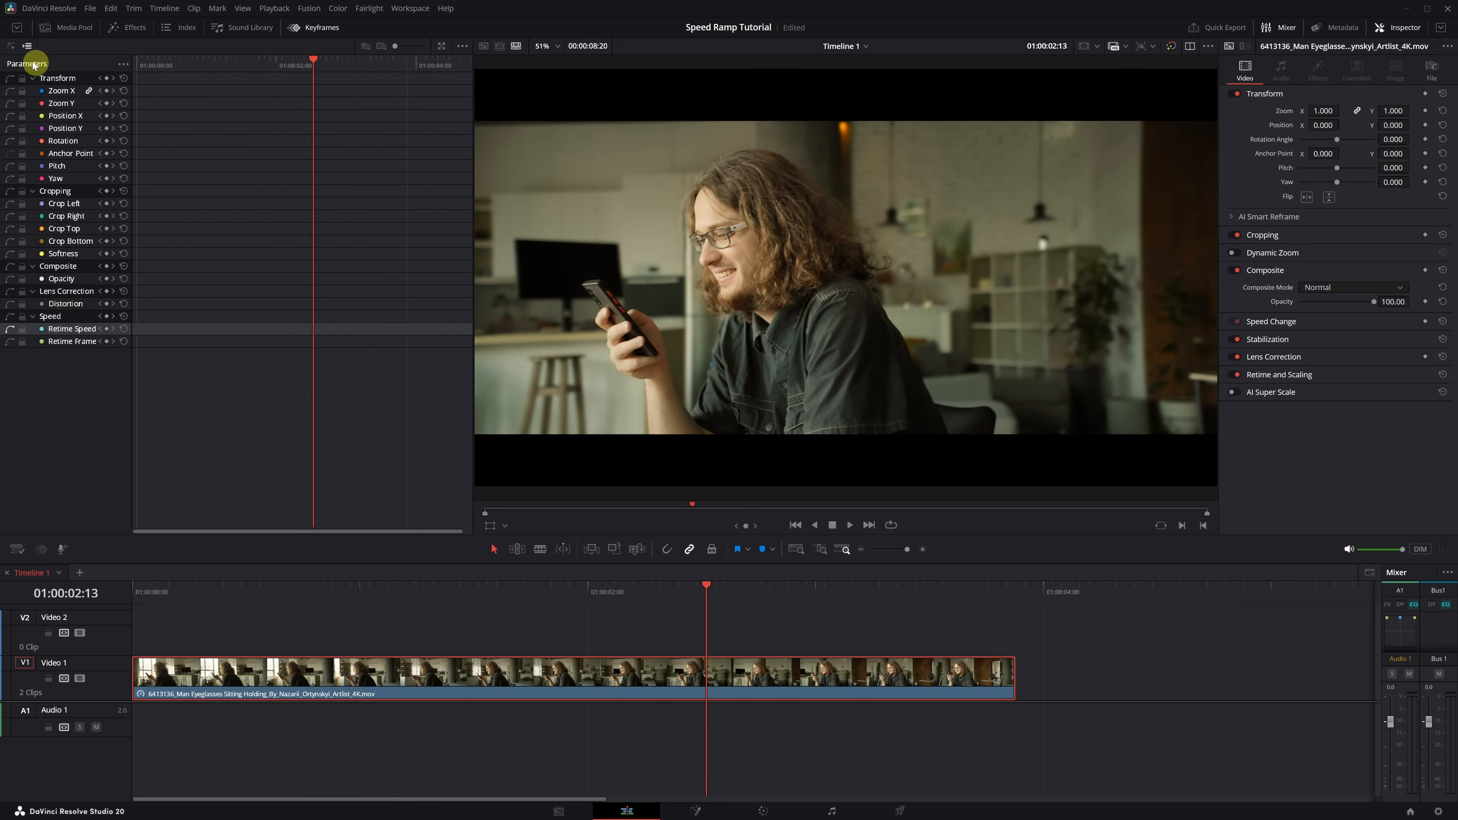
# - Switch the keyframe editor to its parameter track view and expand it into an enlarged floating window overlapping the viewer and timeline
pyautogui.click(12, 46)
pyautogui.click(26, 47)
pyautogui.click(441, 47)
pyautogui.moveTo(206, 155); pyautogui.dragTo(1136, 91)
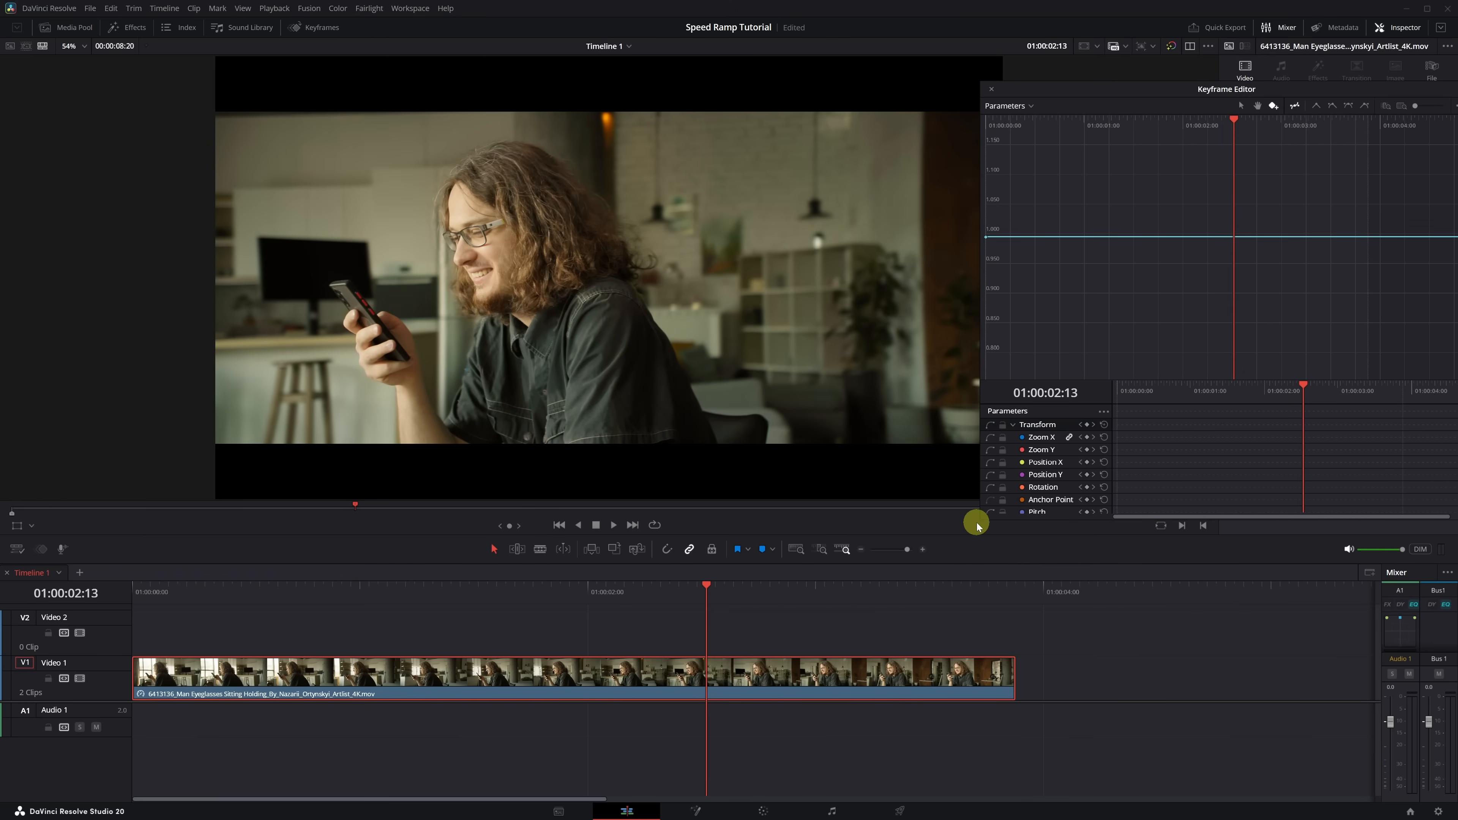
pyautogui.moveTo(976, 525); pyautogui.dragTo(894, 763)
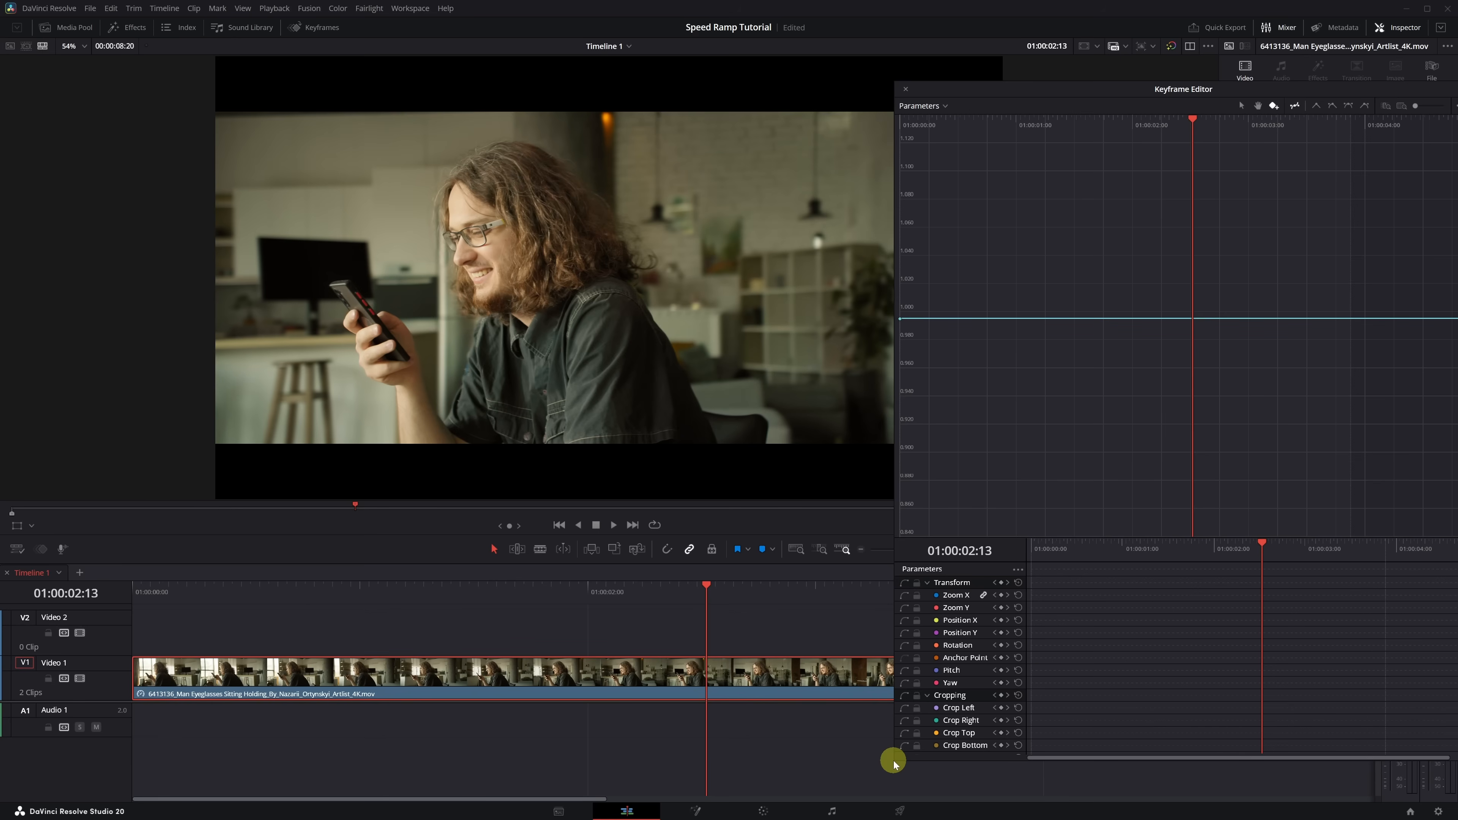